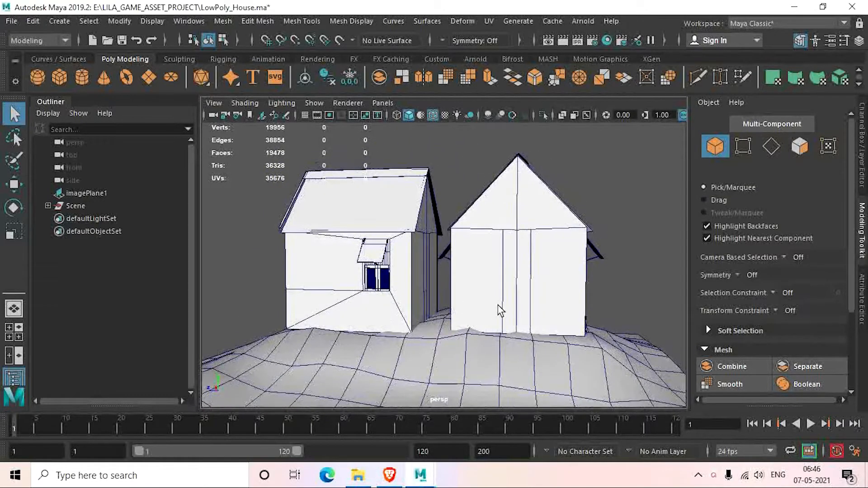
Select all the house and terrain meshes and examine their combined UV layout in the UV Editor.
{"action": "left_click_drag", "start_coordinate": [497, 306], "coordinate": [405, 324], "text": "alt"}
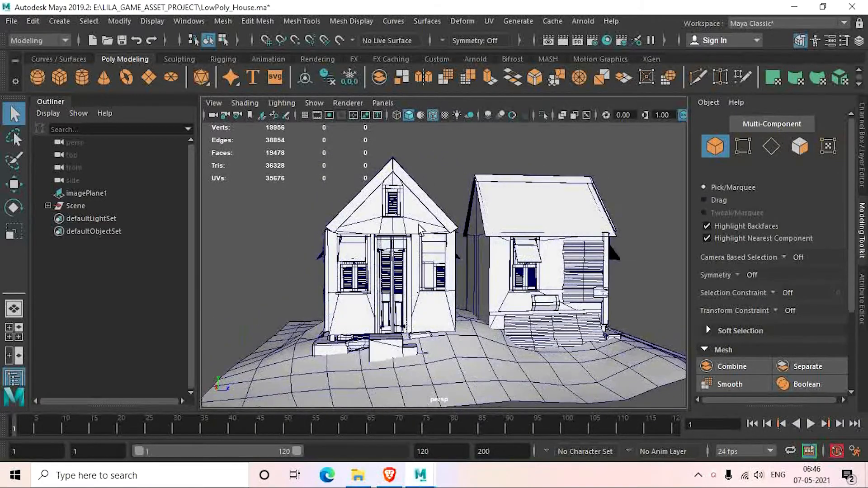
{"action": "left_click", "coordinate": [401, 224]}
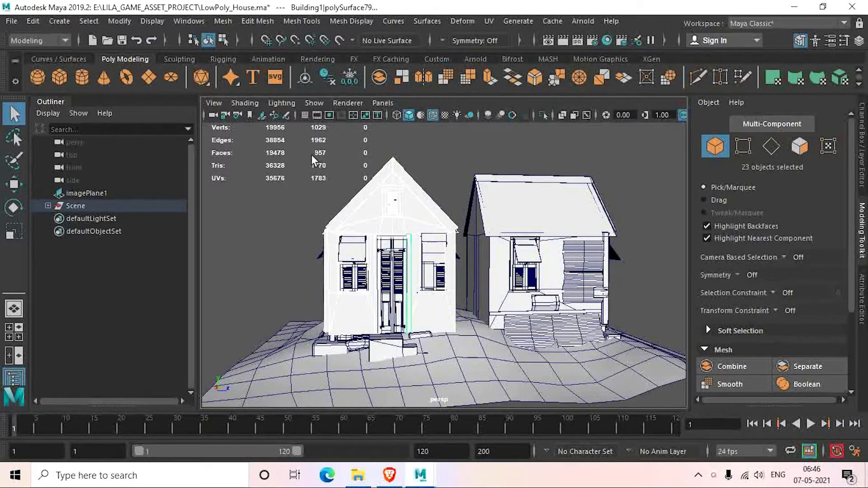
{"action": "left_click_drag", "start_coordinate": [311, 154], "coordinate": [674, 391]}
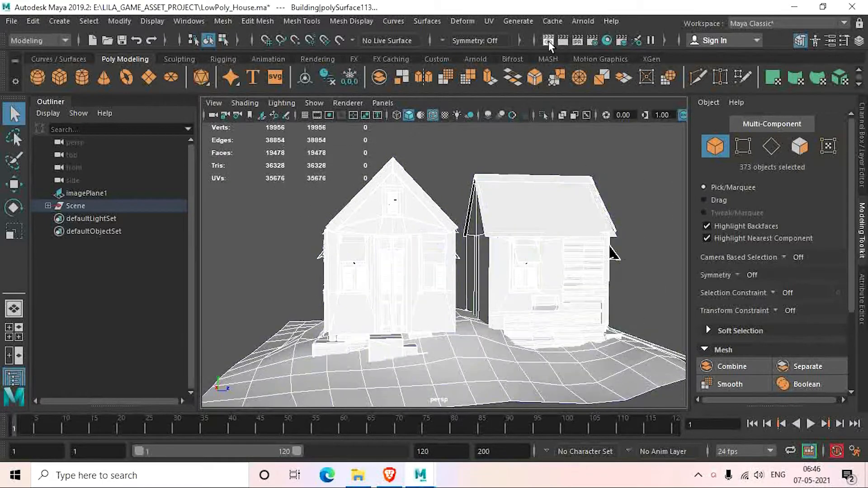
{"action": "left_click", "coordinate": [488, 20]}
{"action": "left_click", "coordinate": [506, 42]}
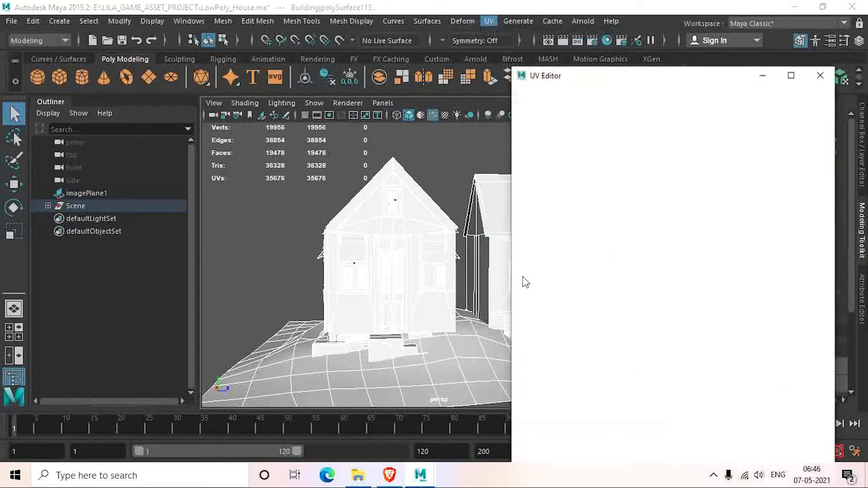
{"action": "left_click", "coordinate": [714, 121]}
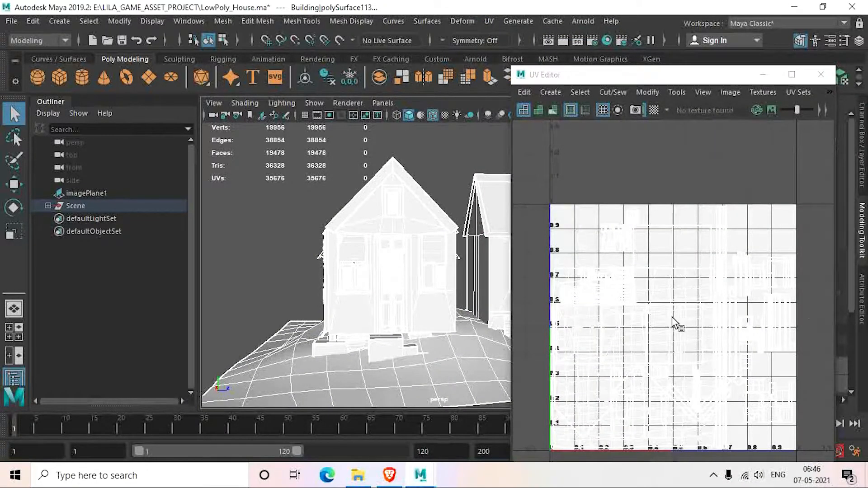
{"action": "middle_click_drag", "start_coordinate": [677, 322], "coordinate": [703, 272], "text": "alt"}
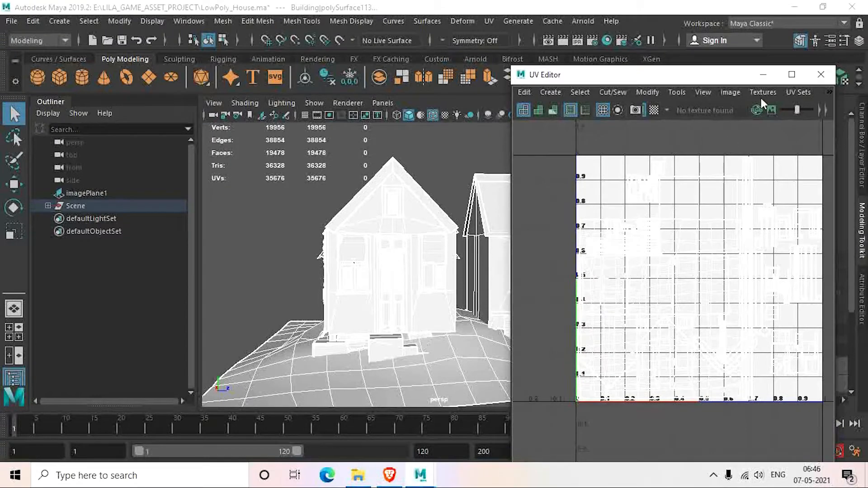
{"action": "left_click", "coordinate": [763, 75]}
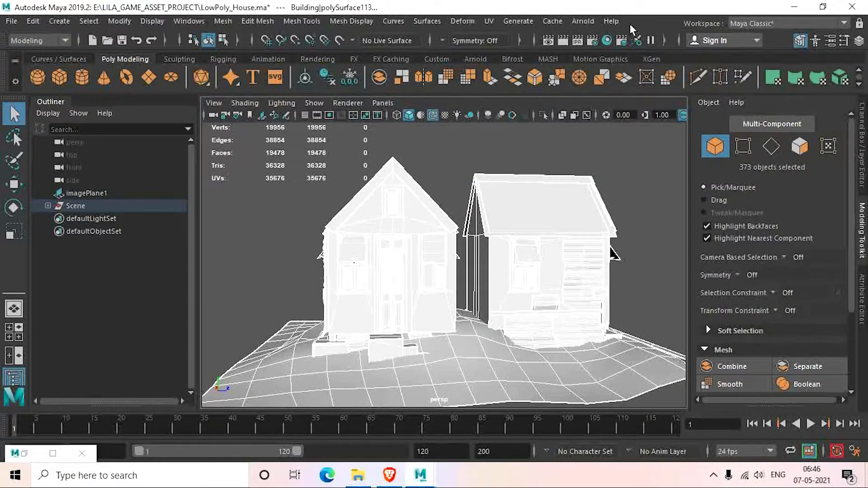
Review the scene's Bricks, Tin and Wood materials in Hypershade and inspect the houses from several angles.
{"action": "left_click", "coordinate": [605, 40]}
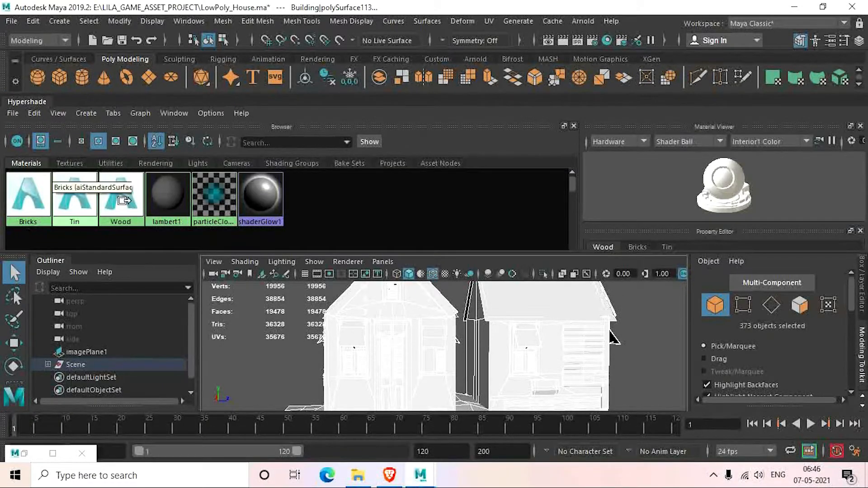
{"action": "left_click_drag", "start_coordinate": [27, 102], "coordinate": [237, 411]}
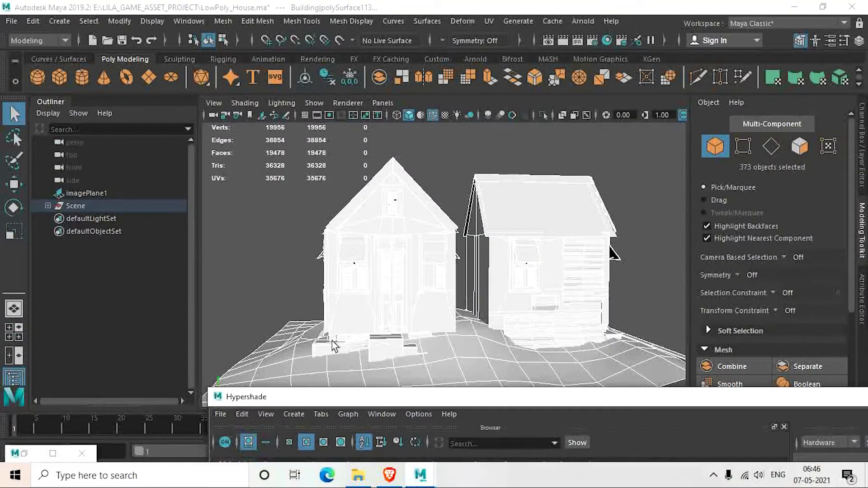
{"action": "left_click_drag", "start_coordinate": [345, 375], "coordinate": [393, 350], "text": "alt"}
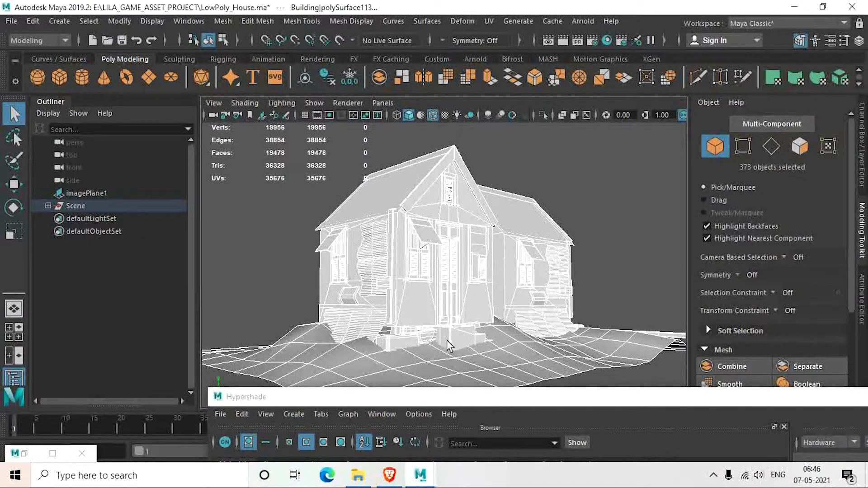
{"action": "left_click_drag", "start_coordinate": [460, 343], "coordinate": [334, 326], "text": "alt"}
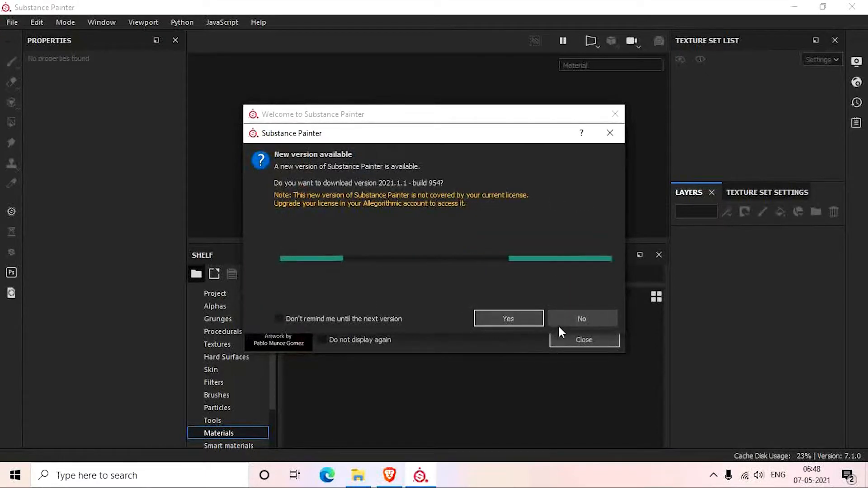
In Substance Painter, dismiss the startup dialogs and create a PBR - Metallic Roughness project from Building.fbx at 1024 document resolution.
{"action": "left_click", "coordinate": [564, 321]}
{"action": "left_click", "coordinate": [614, 114]}
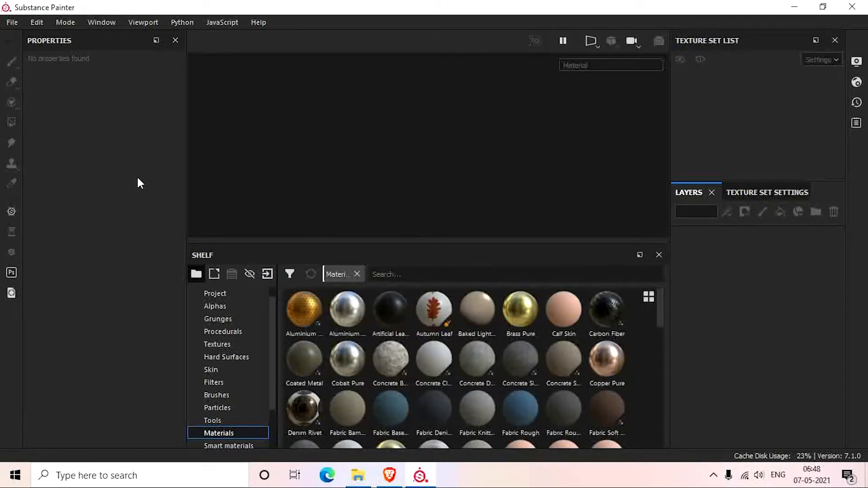
{"action": "left_click", "coordinate": [12, 24]}
{"action": "left_click", "coordinate": [35, 37]}
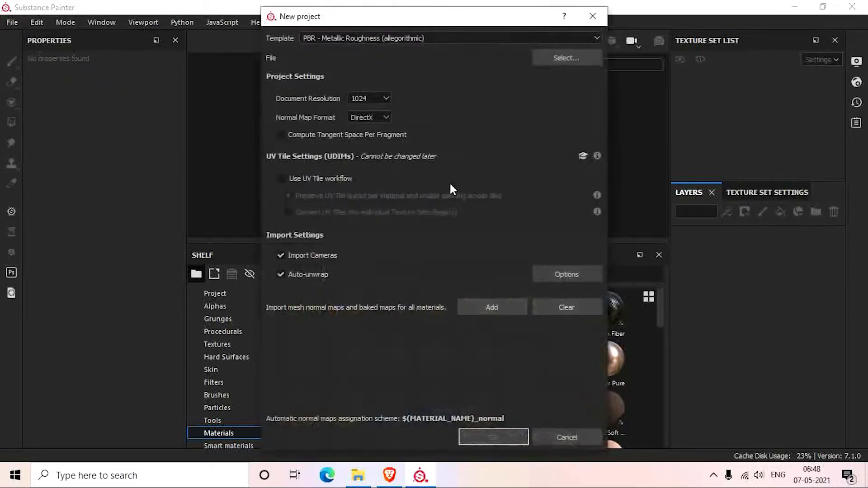
{"action": "left_click", "coordinate": [559, 58]}
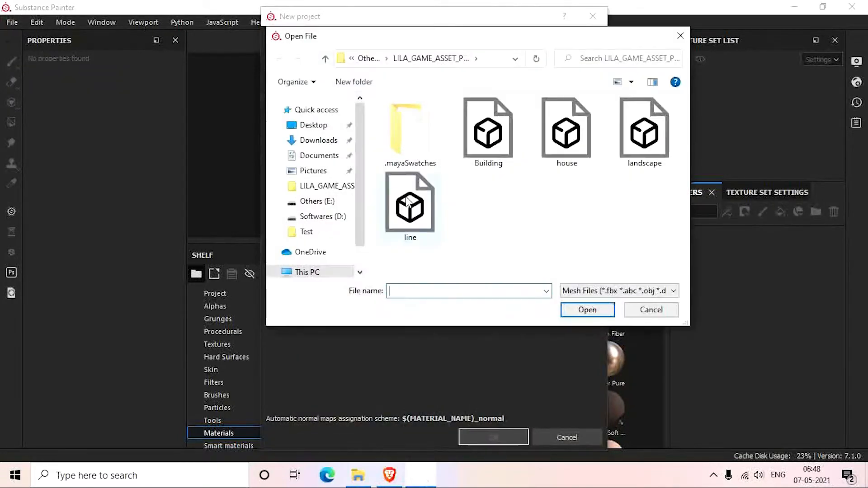
{"action": "left_click", "coordinate": [502, 141]}
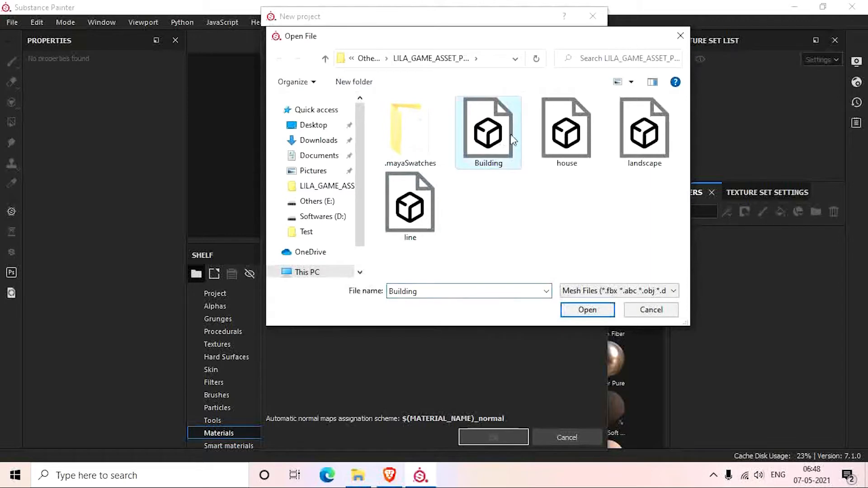
{"action": "left_click", "coordinate": [588, 310]}
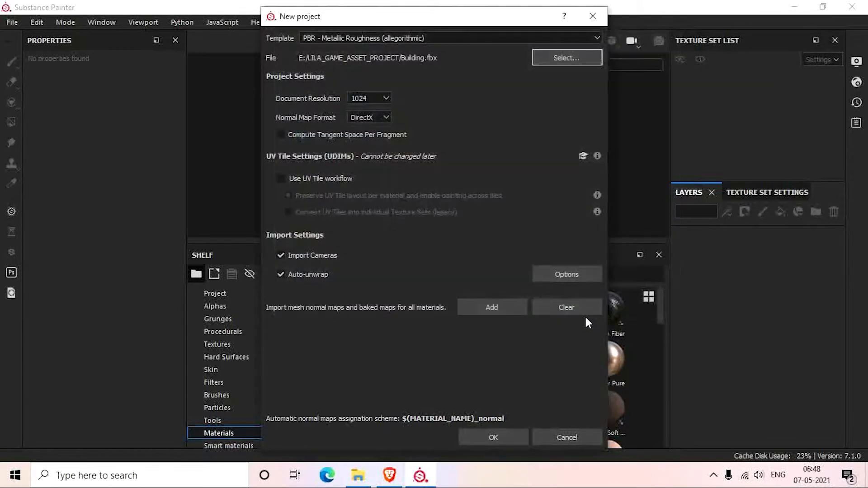
{"action": "left_click", "coordinate": [497, 441]}
{"action": "left_click", "coordinate": [509, 440]}
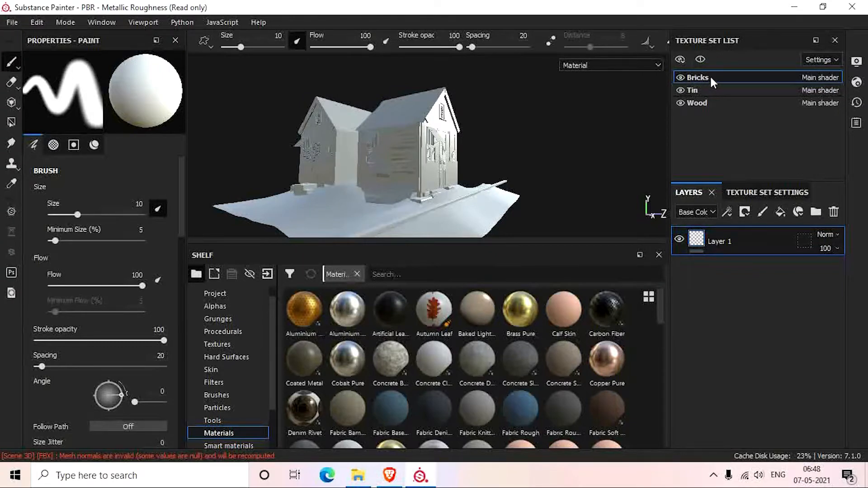
Toggle the visibility of the Bricks, Tin and Wood texture sets to examine which parts of the model each covers.
{"action": "left_click", "coordinate": [680, 78]}
{"action": "left_click", "coordinate": [680, 78]}
{"action": "left_click", "coordinate": [679, 78]}
{"action": "left_click", "coordinate": [678, 78]}
{"action": "left_click", "coordinate": [678, 90]}
{"action": "left_click", "coordinate": [679, 89]}
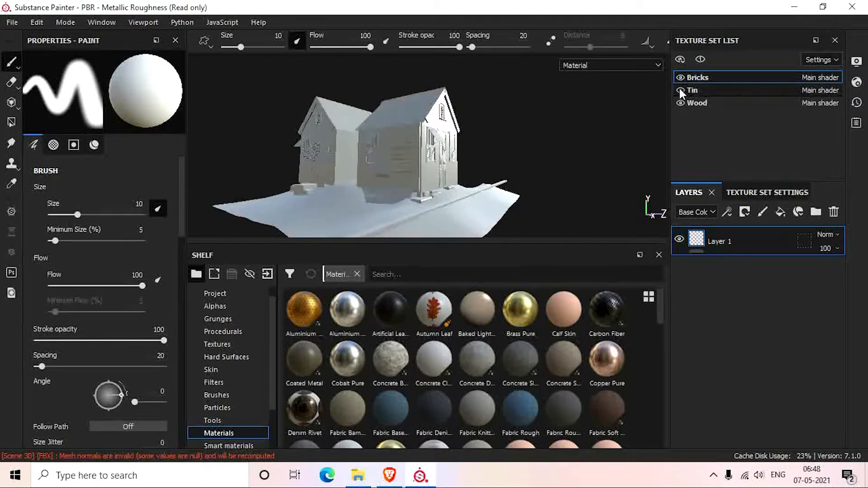
{"action": "left_click", "coordinate": [679, 89]}
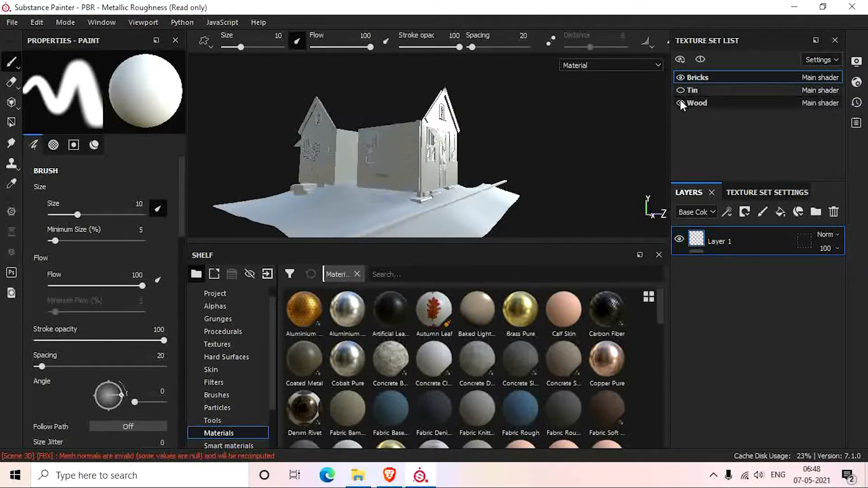
{"action": "left_click", "coordinate": [680, 91]}
{"action": "left_click", "coordinate": [679, 103]}
{"action": "left_click", "coordinate": [678, 103]}
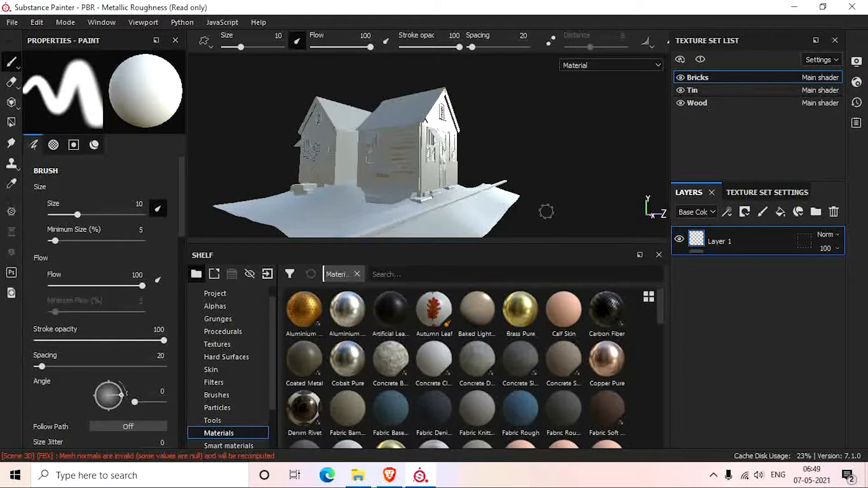
Set the Bricks texture set's size to 4096 in the texture set settings.
{"action": "left_click", "coordinate": [760, 190]}
{"action": "scroll", "coordinate": [765, 308], "scroll_direction": "down", "scroll_amount": 6}
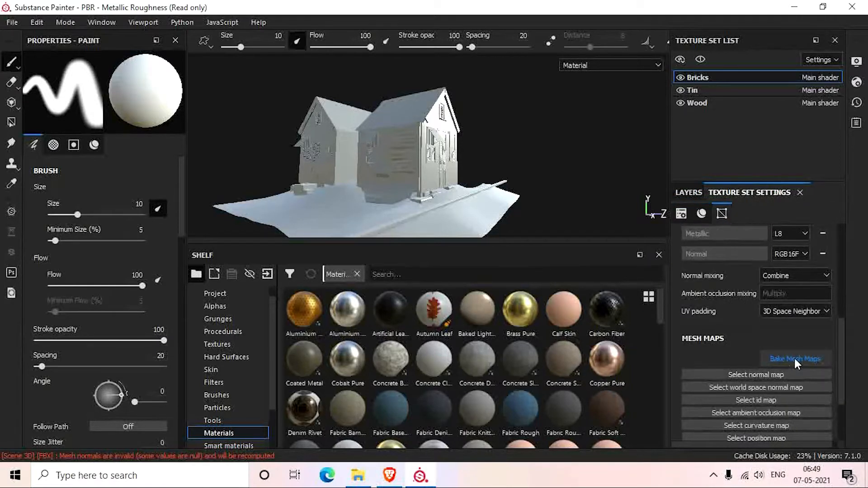
{"action": "scroll", "coordinate": [746, 312], "scroll_direction": "up", "scroll_amount": 6}
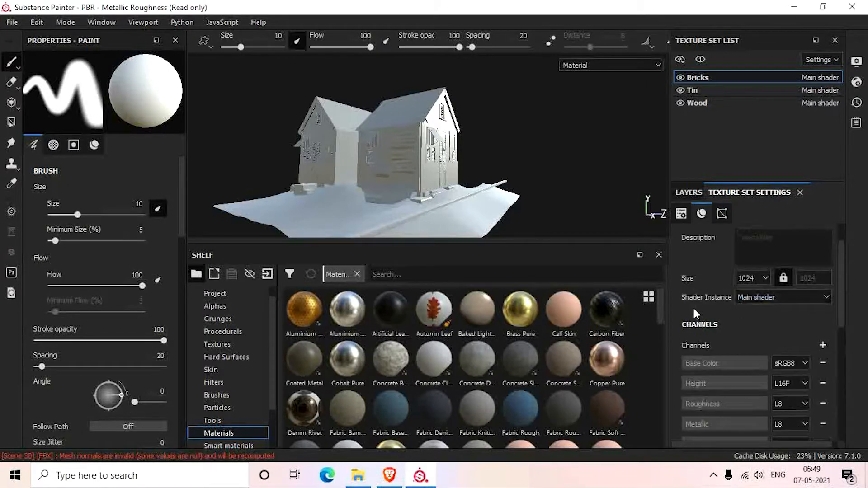
{"action": "left_click", "coordinate": [764, 278]}
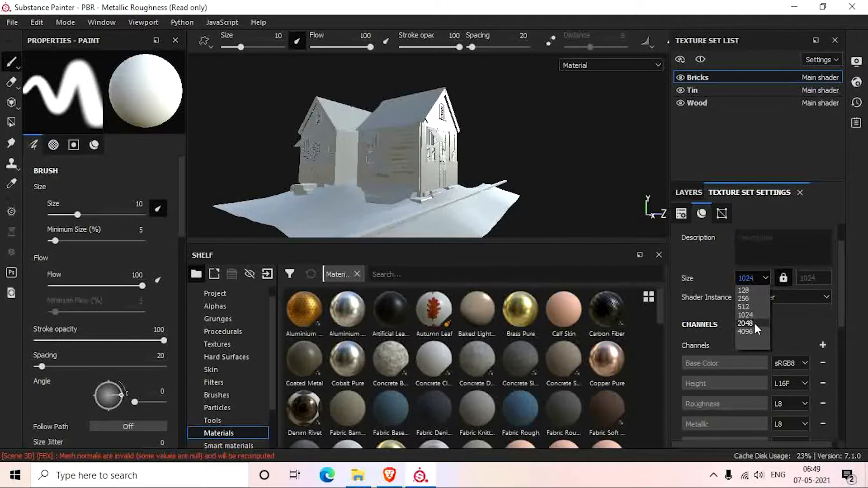
{"action": "left_click", "coordinate": [750, 332]}
Bake every mesh map except ID for all texture sets at an output size of 4096.
{"action": "scroll", "coordinate": [797, 317], "scroll_direction": "down", "scroll_amount": 5}
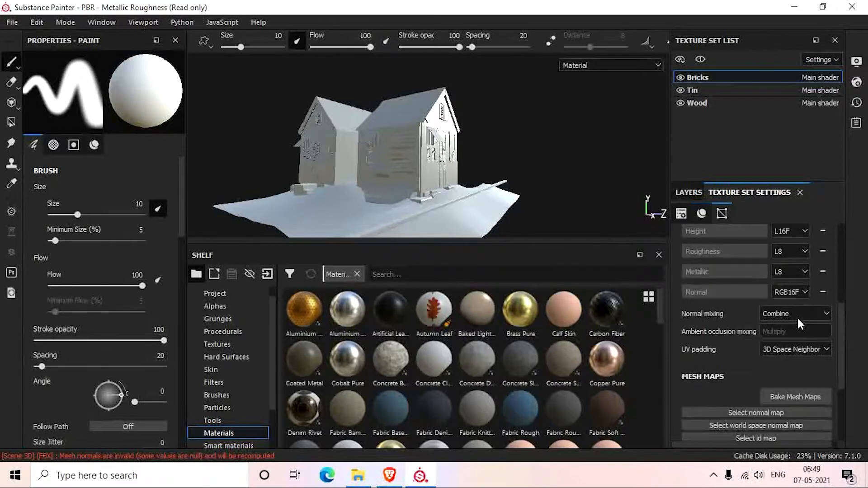
{"action": "left_click", "coordinate": [797, 321]}
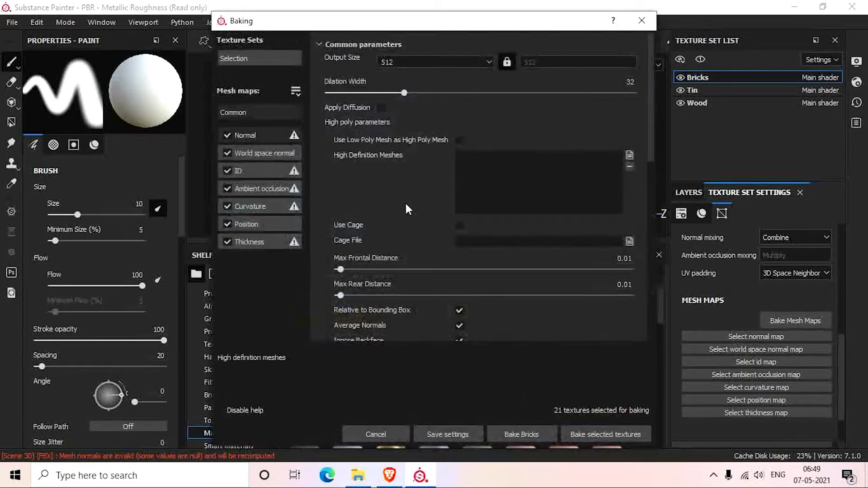
{"action": "left_click", "coordinate": [448, 62]}
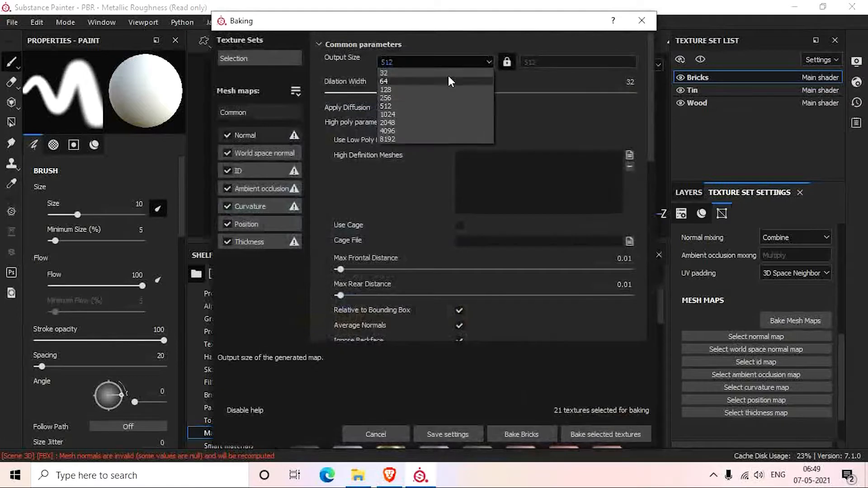
{"action": "left_click", "coordinate": [396, 132]}
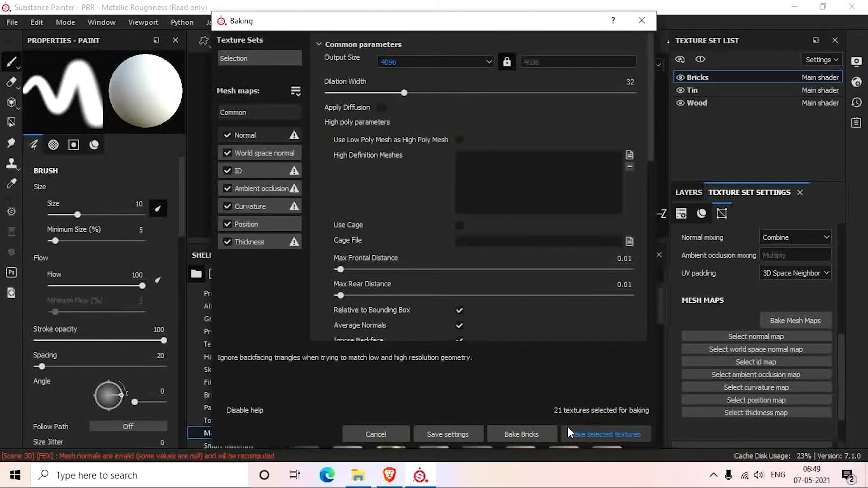
{"action": "left_click", "coordinate": [227, 171]}
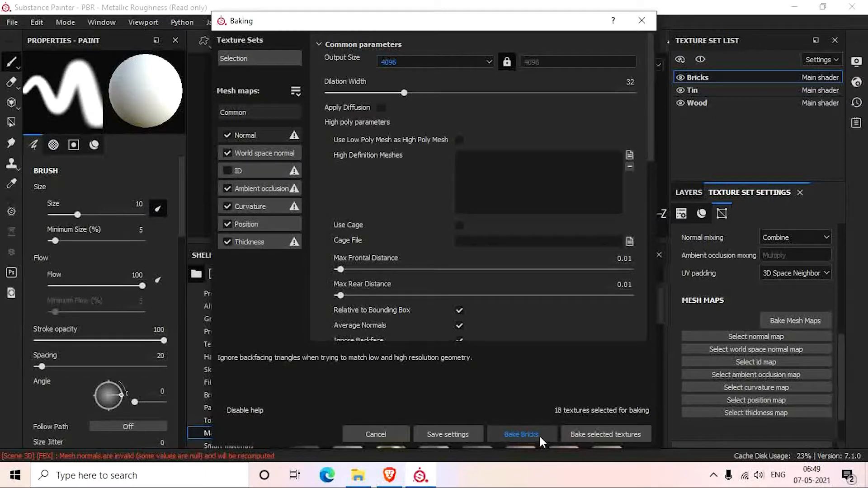
{"action": "left_click", "coordinate": [618, 434]}
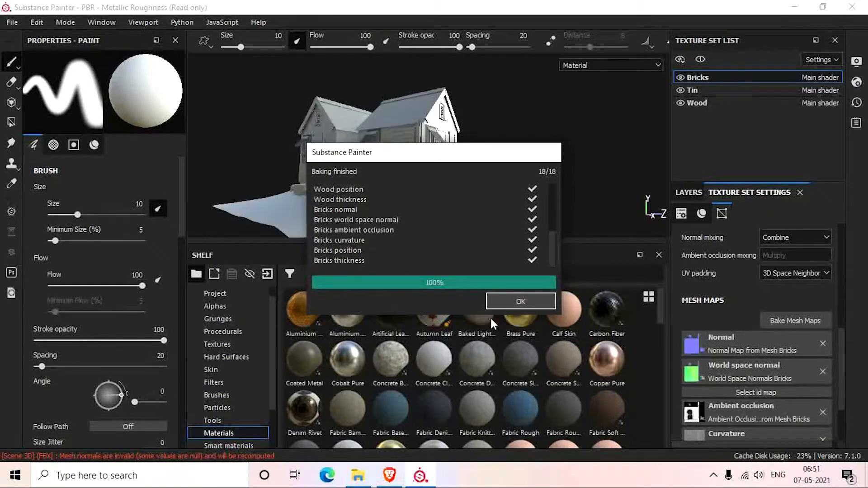
{"action": "left_click", "coordinate": [520, 304]}
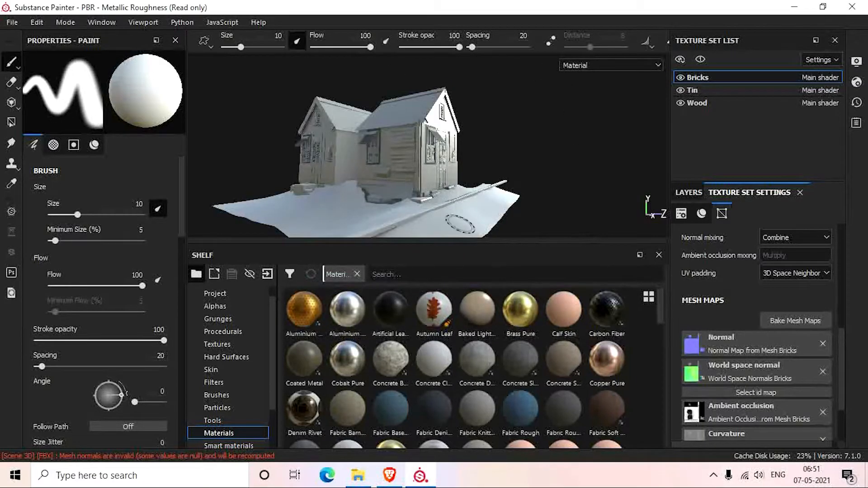
{"action": "left_click", "coordinate": [13, 22]}
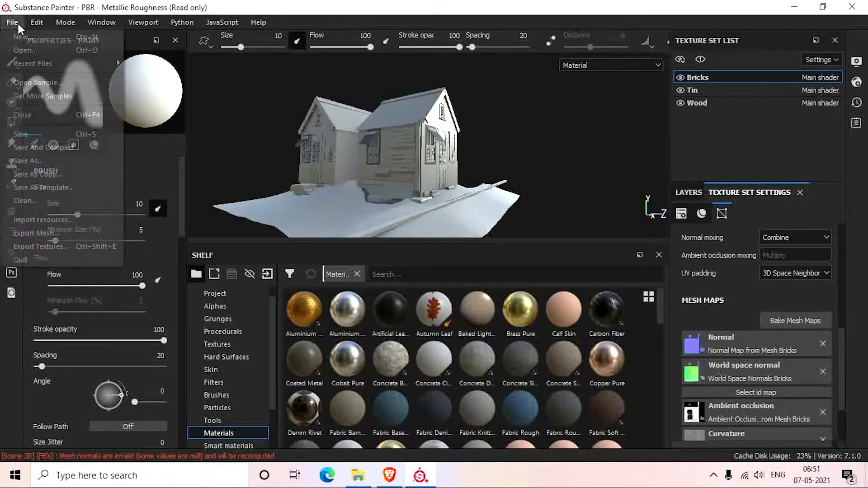
{"action": "mouse_move", "coordinate": [26, 64]}
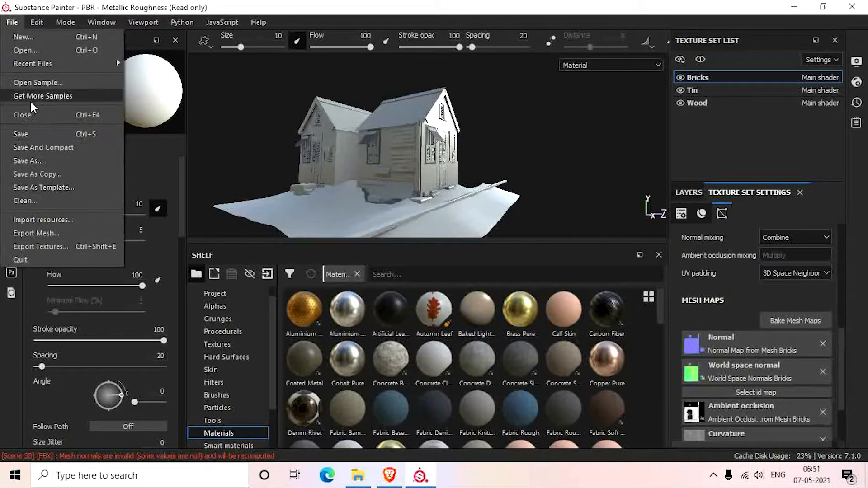
{"action": "left_click", "coordinate": [42, 21]}
{"action": "left_click", "coordinate": [39, 21]}
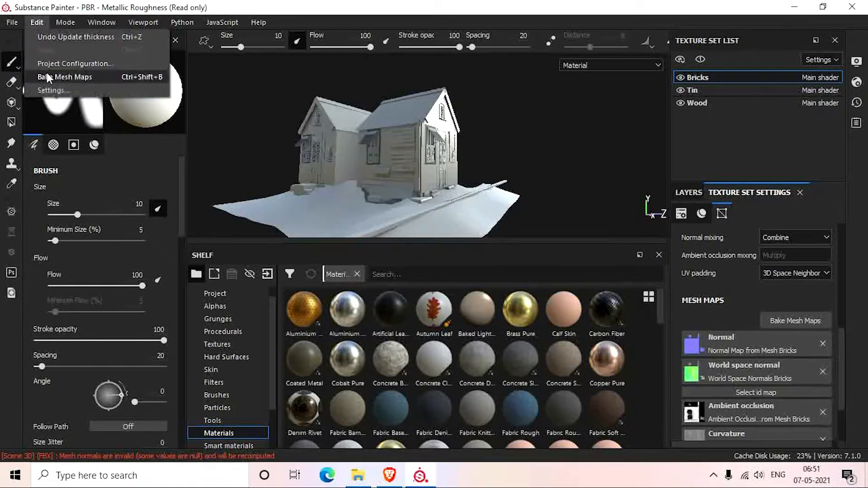
{"action": "mouse_move", "coordinate": [66, 25]}
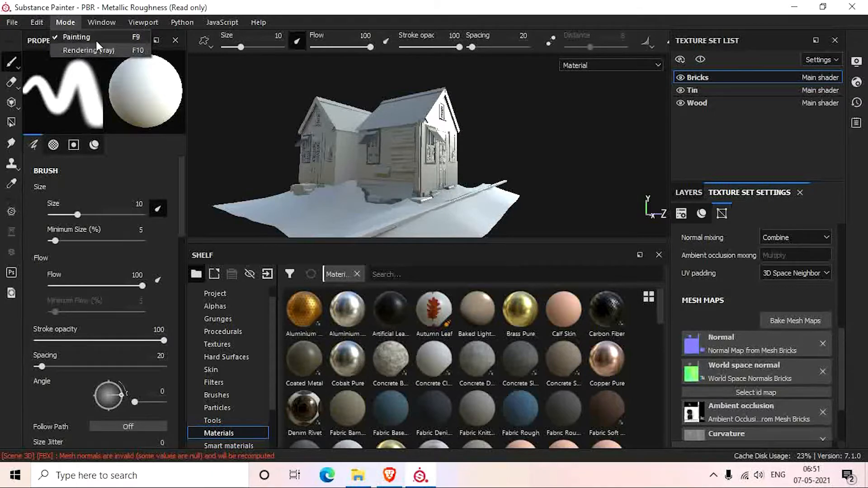
{"action": "mouse_move", "coordinate": [105, 22]}
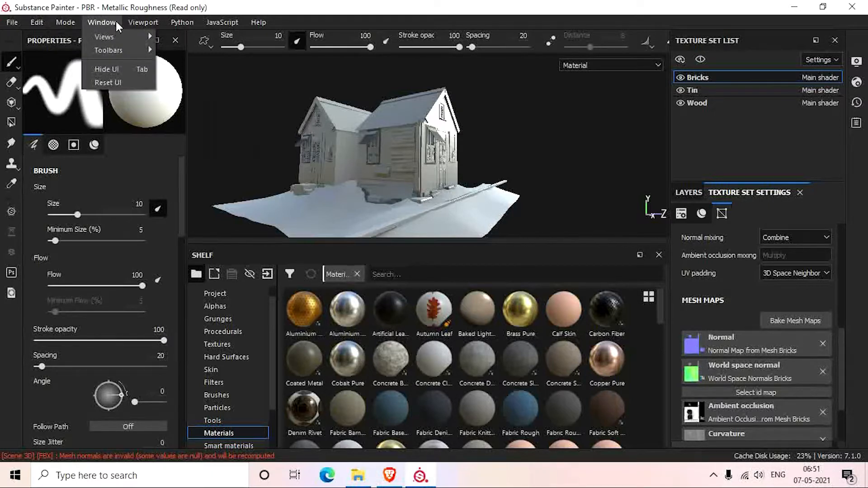
Dock the Texture Set Settings panel above the Properties panel, and reset the interface to its default layout.
{"action": "left_click", "coordinate": [109, 82]}
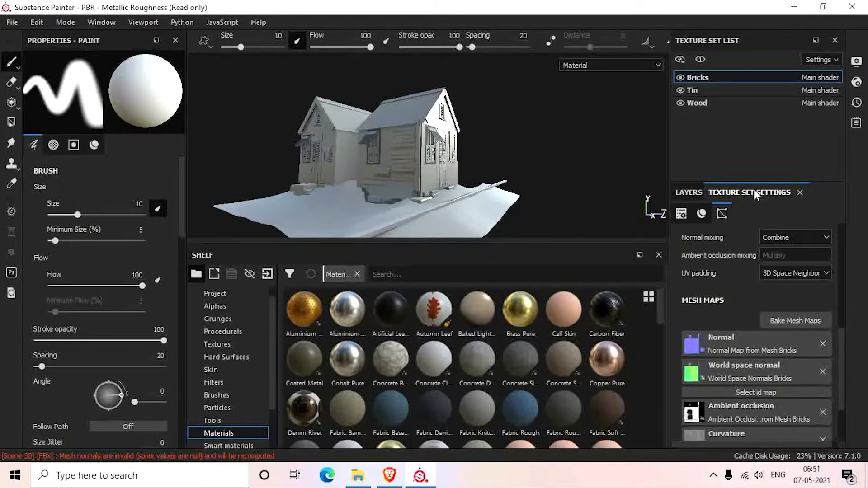
{"action": "mouse_move", "coordinate": [753, 191]}
{"action": "left_mouse_down"}
{"action": "mouse_move", "coordinate": [657, 231]}
{"action": "mouse_move", "coordinate": [220, 137]}
{"action": "mouse_move", "coordinate": [85, 150]}
{"action": "mouse_move", "coordinate": [68, 161]}
{"action": "mouse_move", "coordinate": [60, 78]}
{"action": "left_mouse_up"}
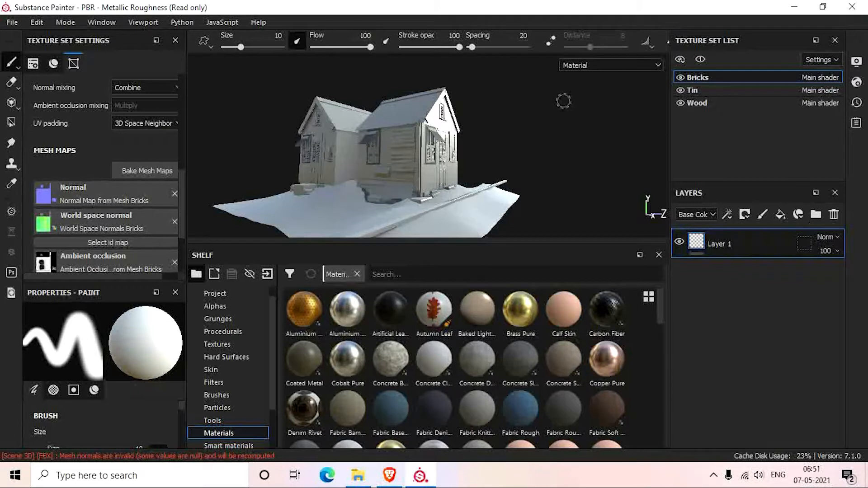
{"action": "left_click", "coordinate": [137, 21]}
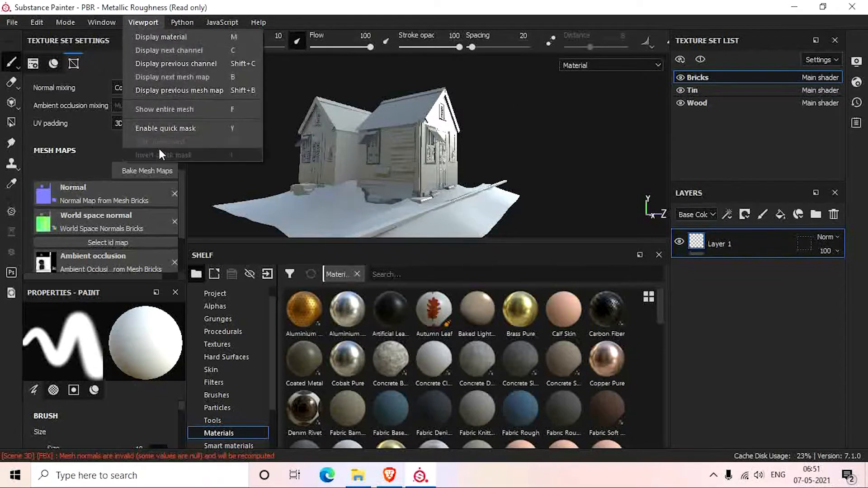
{"action": "mouse_move", "coordinate": [103, 22]}
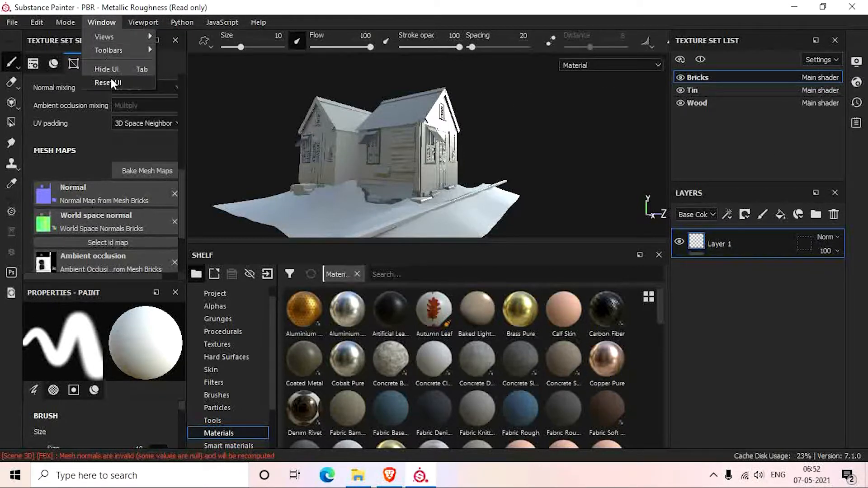
{"action": "left_click", "coordinate": [122, 83]}
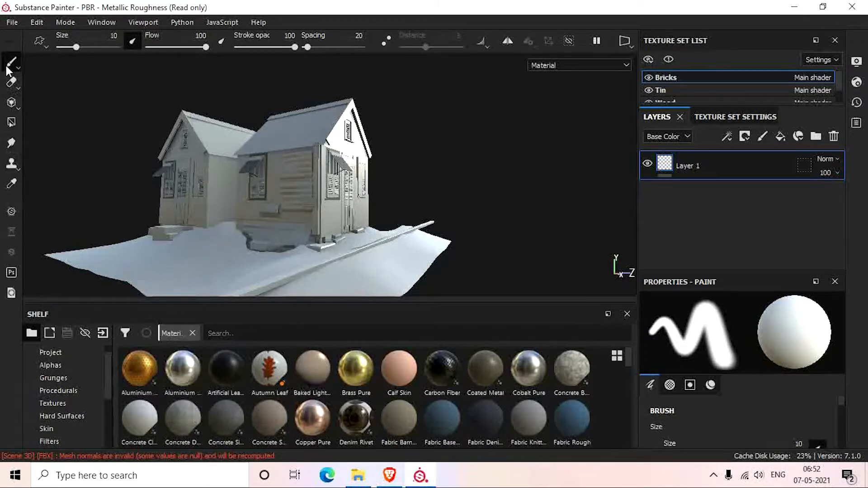
Switch through the Eraser and Projection tools to the Polygon Fill tool.
{"action": "left_click", "coordinate": [10, 84]}
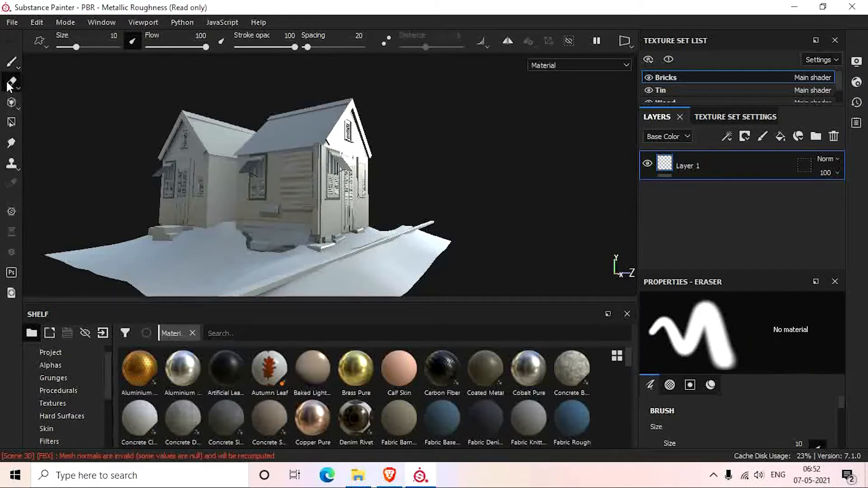
{"action": "left_click", "coordinate": [12, 105]}
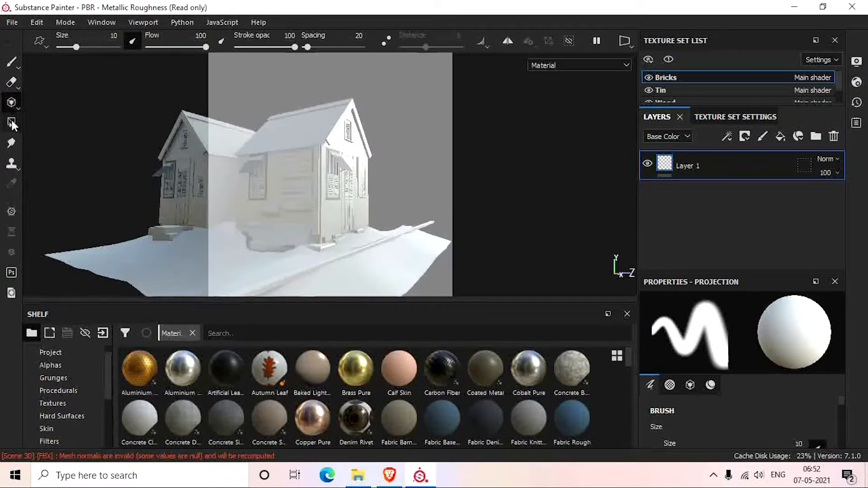
{"action": "left_click", "coordinate": [12, 123]}
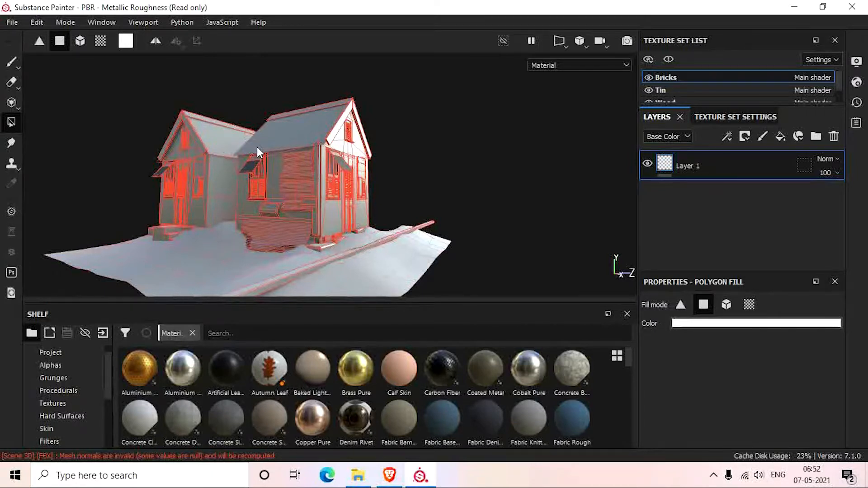
Cycle the viewport through the split 3D/2D, 3D-only and 2D-only views to compare the model with its UV layout.
{"action": "key", "text": "F1"}
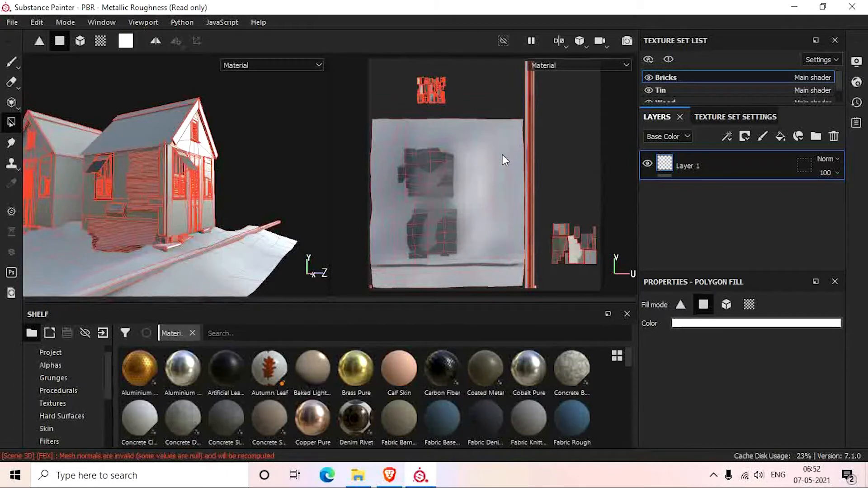
{"action": "key", "text": "F2"}
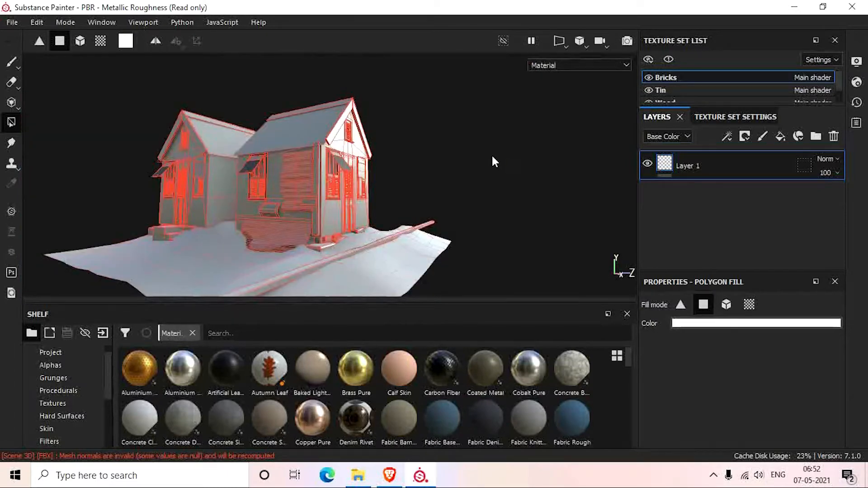
{"action": "key", "text": "F3"}
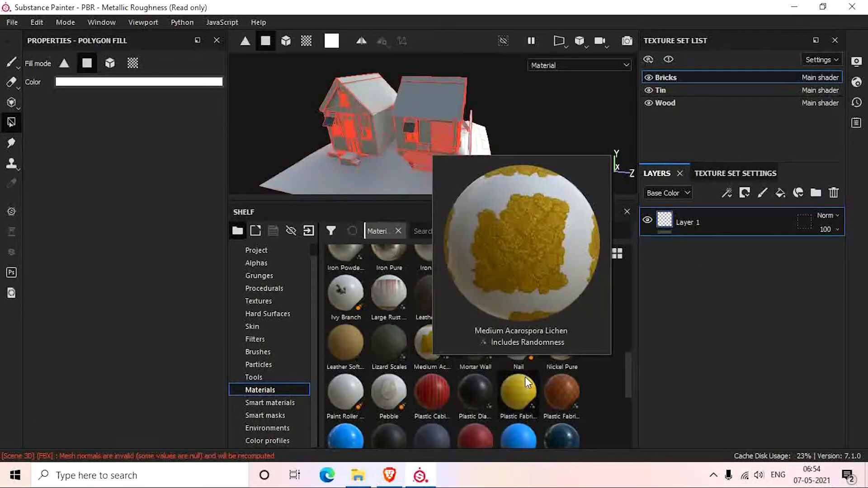
Browse the shelf's materials and smart materials, and try the Height Blend smart material on the house roof.
{"action": "scroll", "coordinate": [527, 379], "scroll_direction": "down", "scroll_amount": 3}
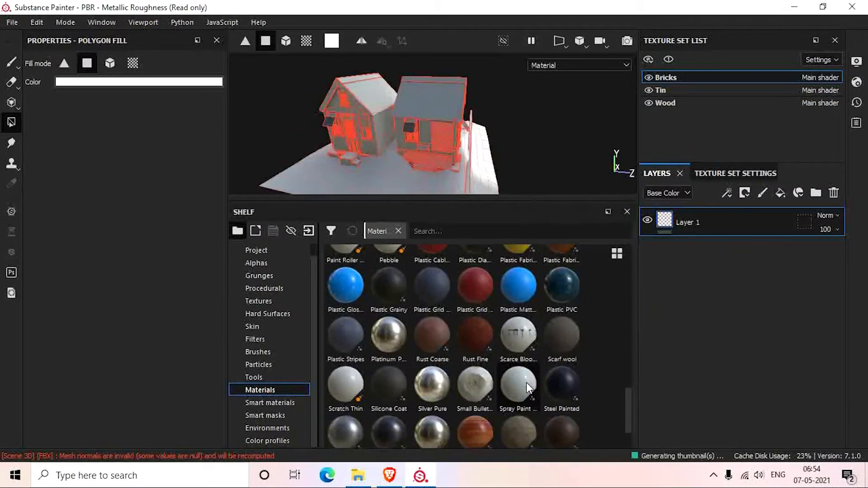
{"action": "scroll", "coordinate": [526, 382], "scroll_direction": "down", "scroll_amount": 2}
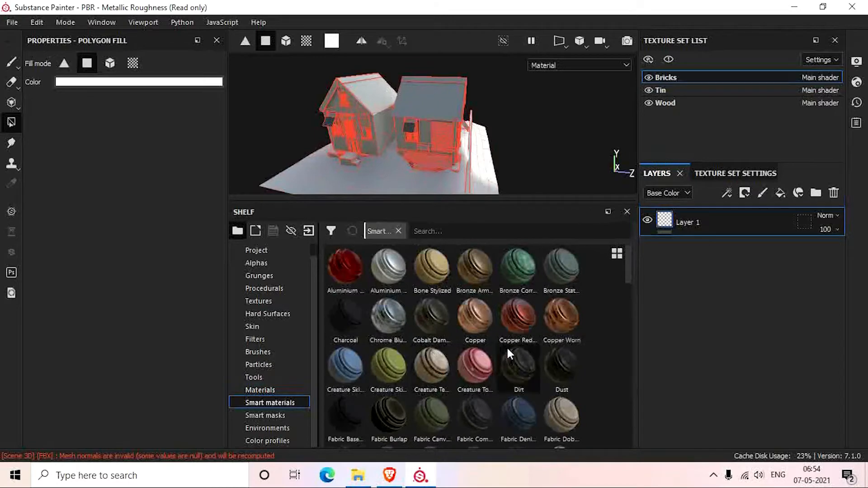
{"action": "mouse_move", "coordinate": [509, 349]}
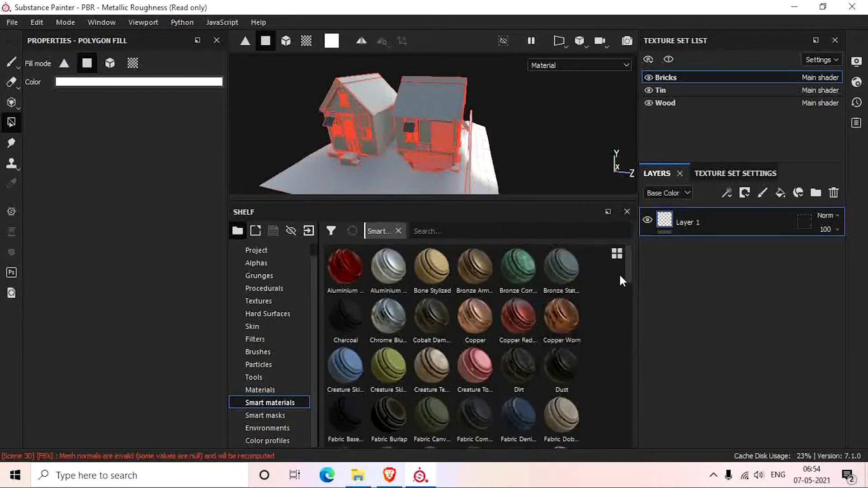
{"action": "scroll", "coordinate": [628, 271], "scroll_direction": "down", "scroll_amount": 1}
{"action": "scroll", "coordinate": [630, 298], "scroll_direction": "down", "scroll_amount": 4}
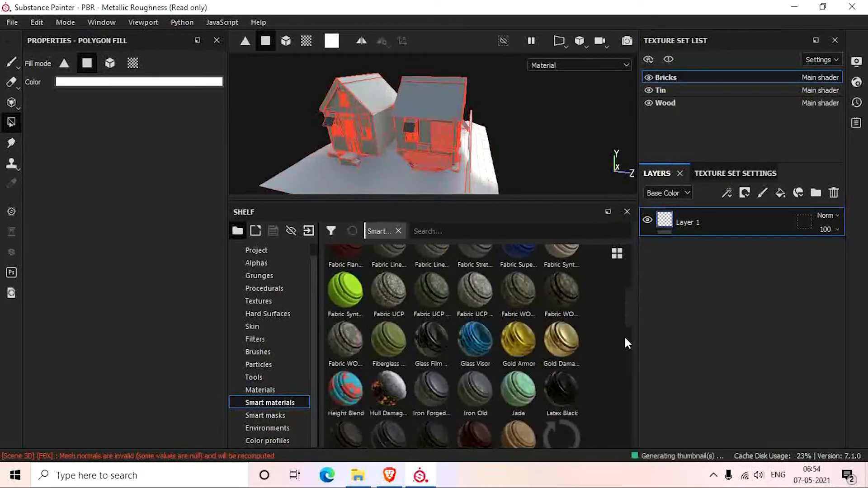
{"action": "scroll", "coordinate": [623, 341], "scroll_direction": "down", "scroll_amount": 5}
{"action": "scroll", "coordinate": [626, 335], "scroll_direction": "up", "scroll_amount": 2}
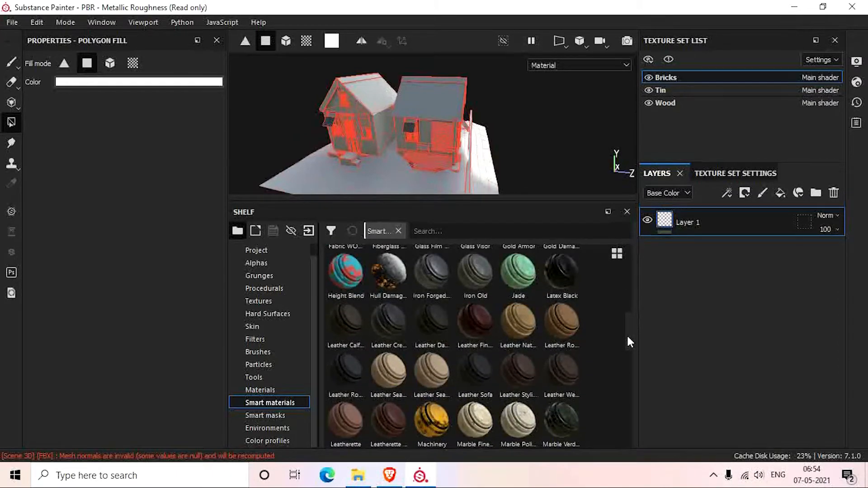
{"action": "mouse_move", "coordinate": [627, 337]}
{"action": "left_mouse_down"}
{"action": "mouse_move", "coordinate": [630, 427]}
{"action": "mouse_move", "coordinate": [641, 317]}
{"action": "left_mouse_up"}
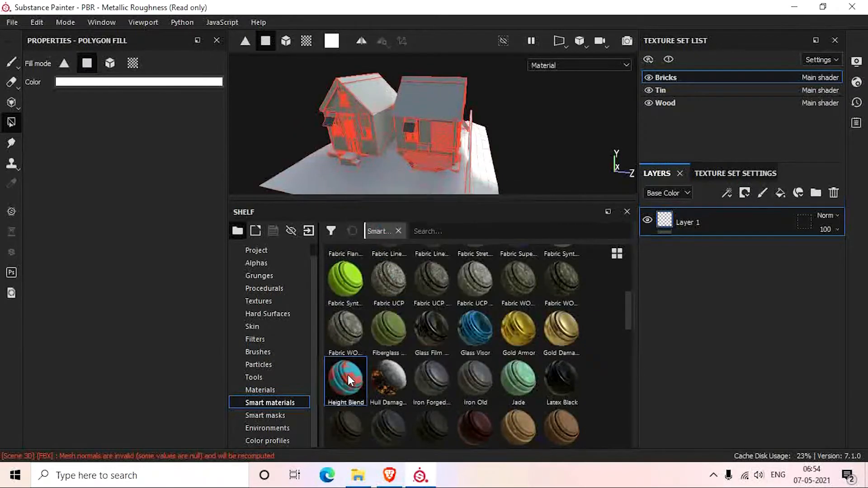
{"action": "left_click_drag", "start_coordinate": [349, 375], "coordinate": [425, 108]}
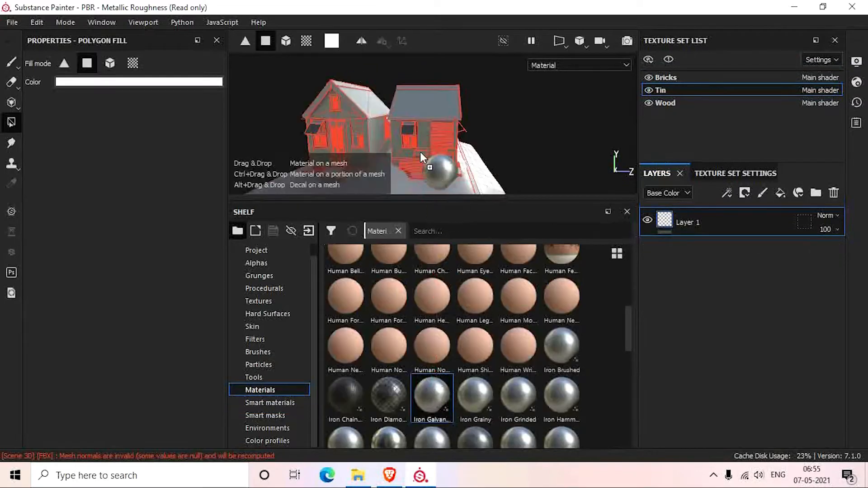
Apply the Iron Galvanized material to the Tin texture set and examine it on both house roofs.
{"action": "left_click_drag", "start_coordinate": [419, 152], "coordinate": [395, 113]}
{"action": "middle_click_drag", "start_coordinate": [406, 109], "coordinate": [405, 162], "text": "alt"}
{"action": "scroll", "coordinate": [408, 137], "scroll_direction": "up", "scroll_amount": 1}
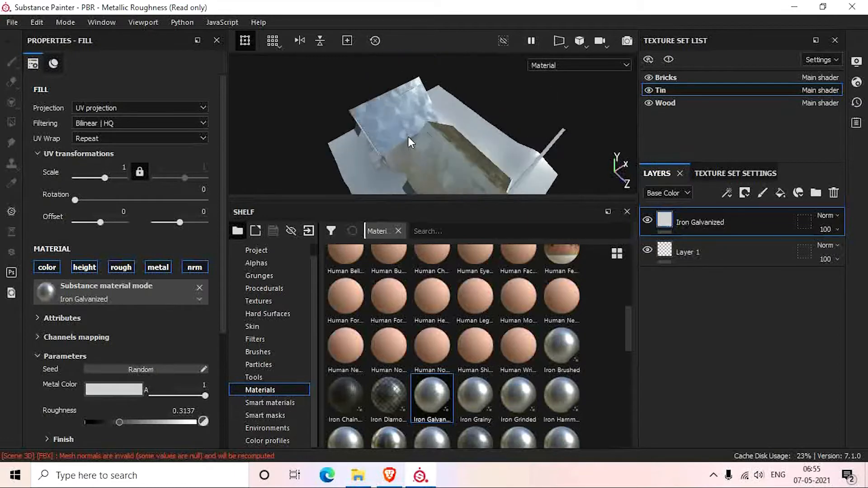
{"action": "scroll", "coordinate": [408, 136], "scroll_direction": "up", "scroll_amount": 10}
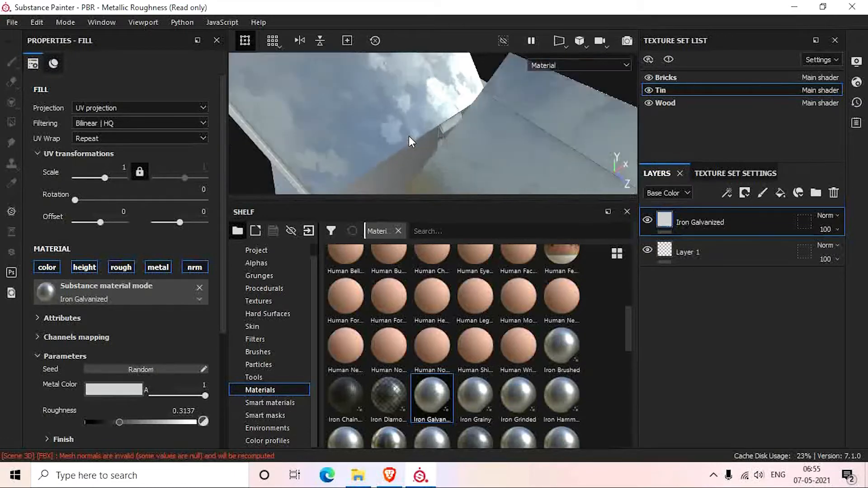
{"action": "scroll", "coordinate": [409, 138], "scroll_direction": "down", "scroll_amount": 4}
{"action": "middle_click_drag", "start_coordinate": [410, 141], "coordinate": [507, 63], "text": "alt"}
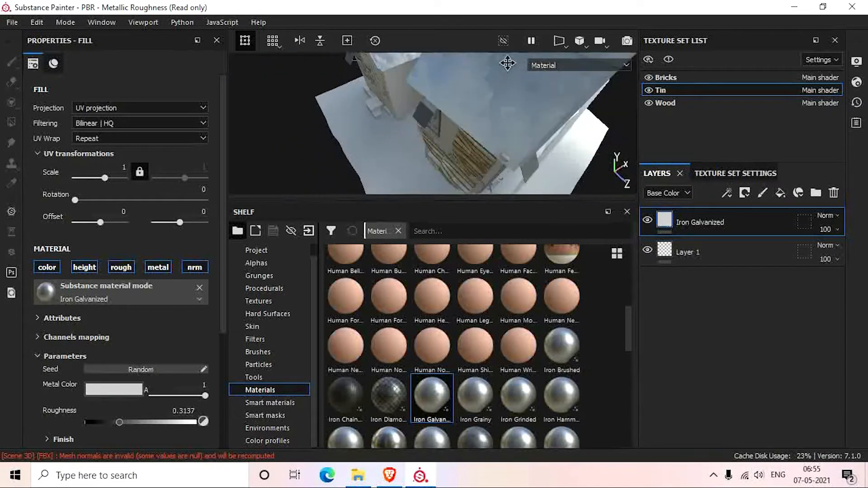
{"action": "left_click_drag", "start_coordinate": [508, 62], "coordinate": [477, 163], "text": "alt"}
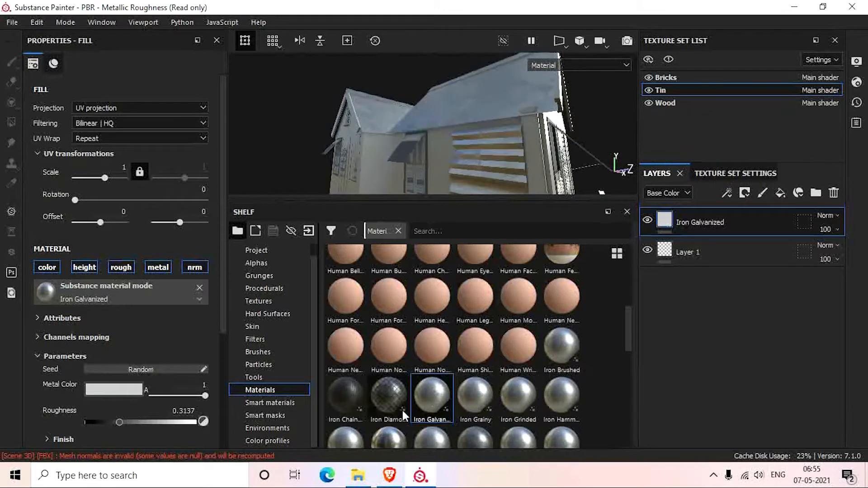
{"action": "mouse_move", "coordinate": [386, 400]}
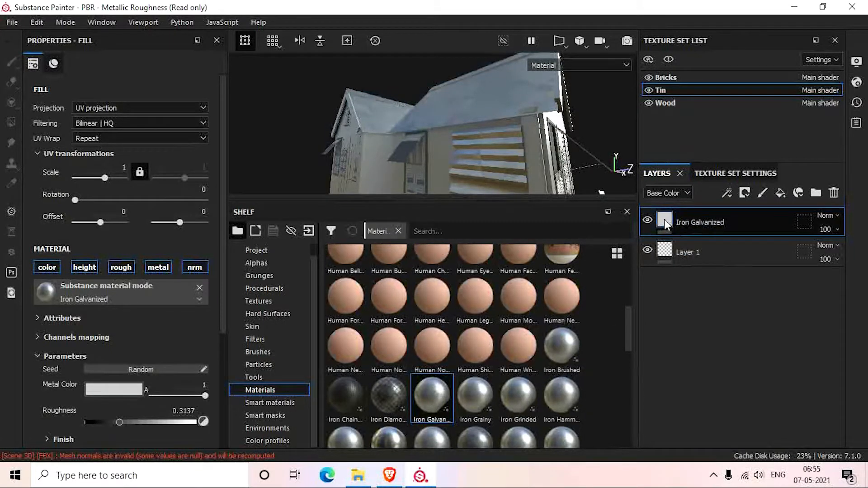
Open the reference image q5hchpoo from the LILA_GAME_ASSET_PROJECT folder and arrange it beside a reduced Substance Painter window.
{"action": "scroll", "coordinate": [72, 343], "scroll_direction": "down", "scroll_amount": 3}
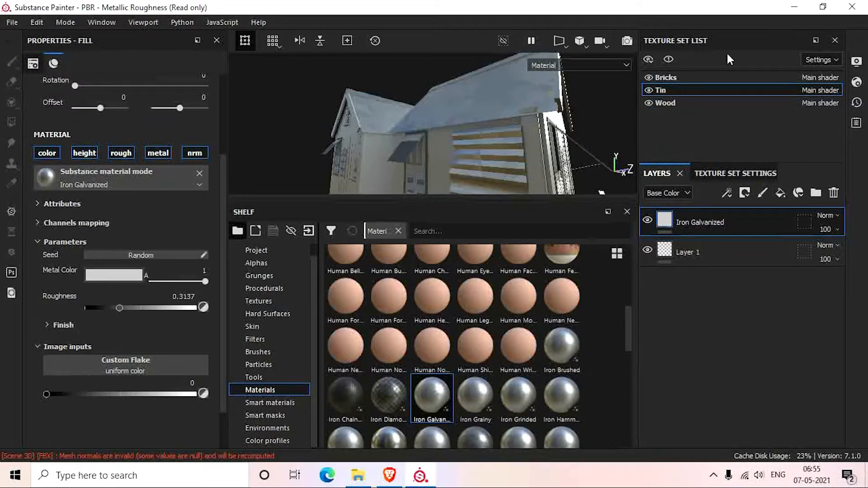
{"action": "left_click", "coordinate": [822, 7]}
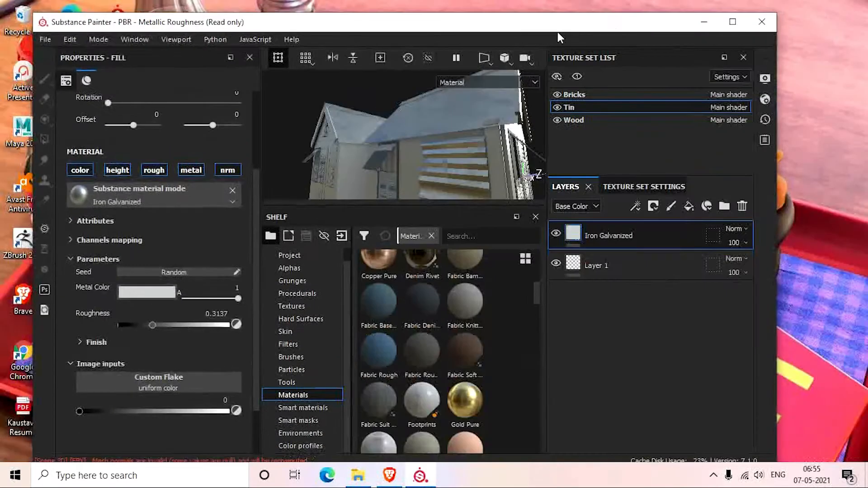
{"action": "left_click_drag", "start_coordinate": [550, 22], "coordinate": [792, 22]}
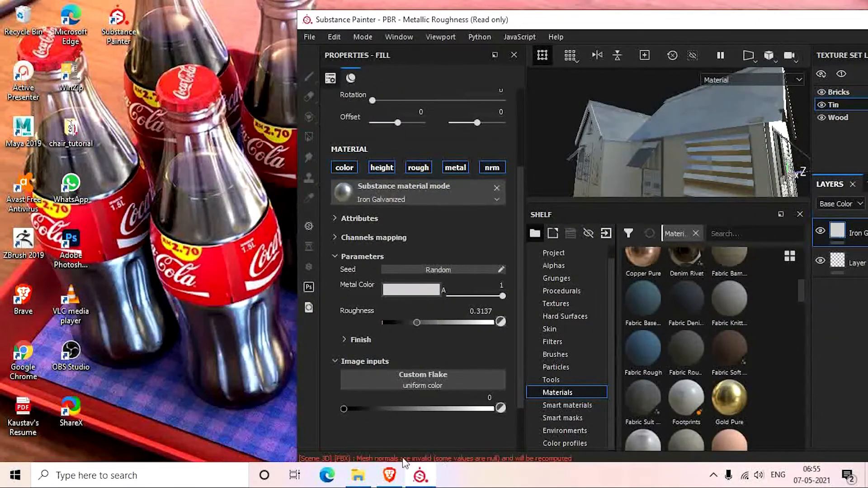
{"action": "left_click", "coordinate": [358, 476]}
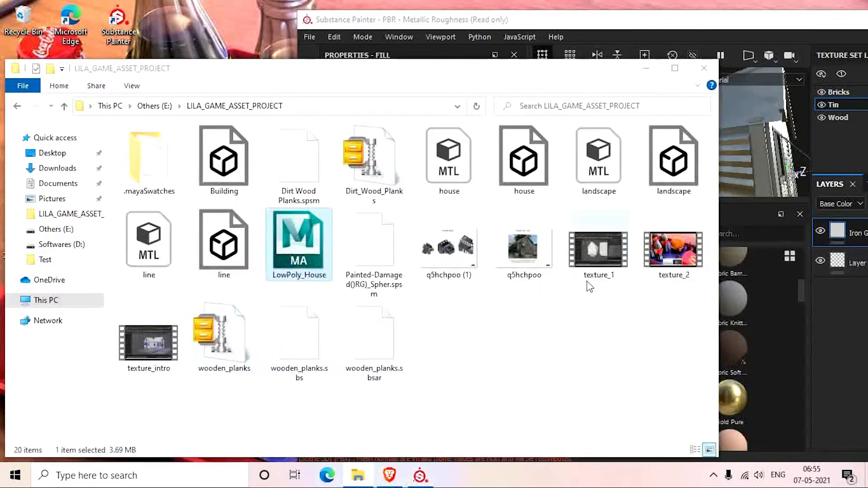
{"action": "double_click", "coordinate": [528, 253]}
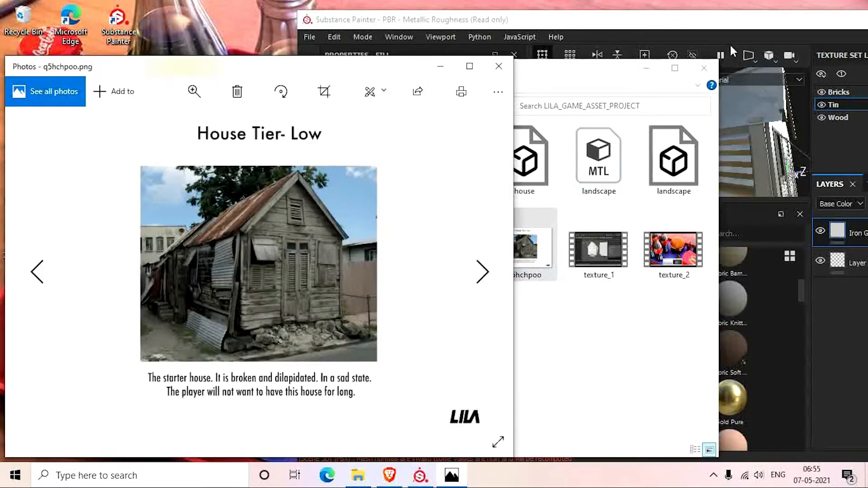
{"action": "left_click", "coordinate": [728, 26]}
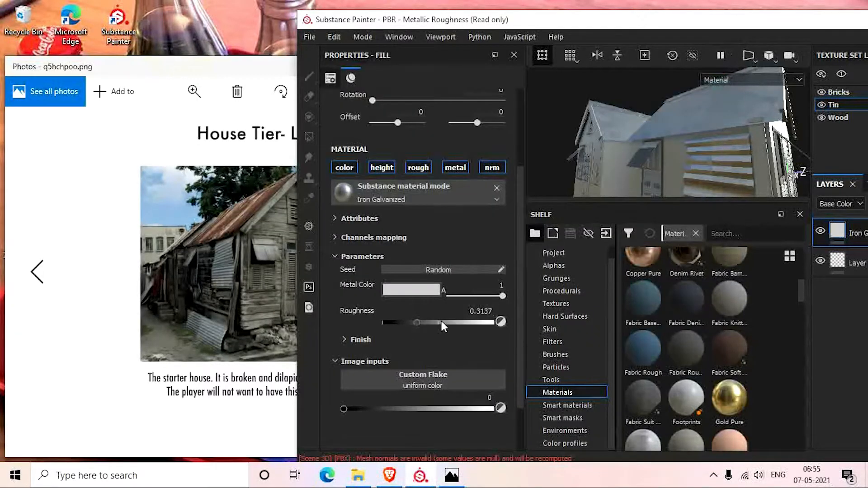
Set the Iron Galvanized layer's metal color to the rusty brown sampled from the reference photo's roof, and maximize the Substance Painter window.
{"action": "left_click", "coordinate": [413, 292]}
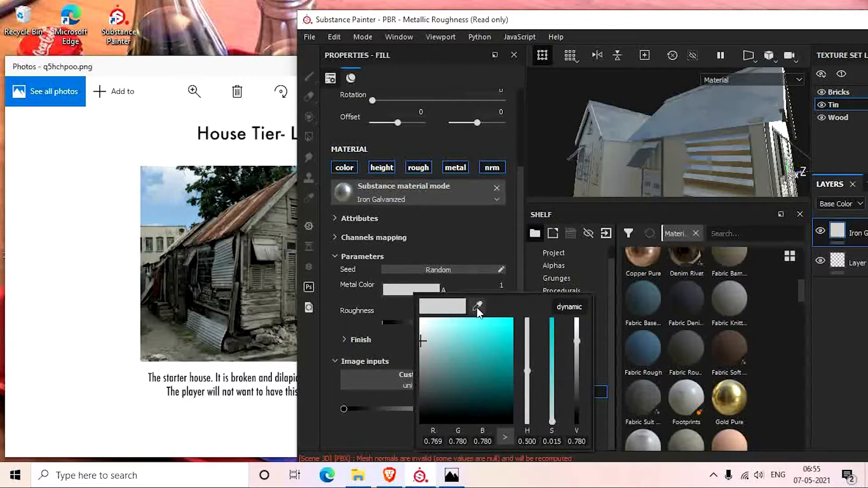
{"action": "left_click_drag", "start_coordinate": [476, 307], "coordinate": [246, 215]}
{"action": "left_click", "coordinate": [706, 36]}
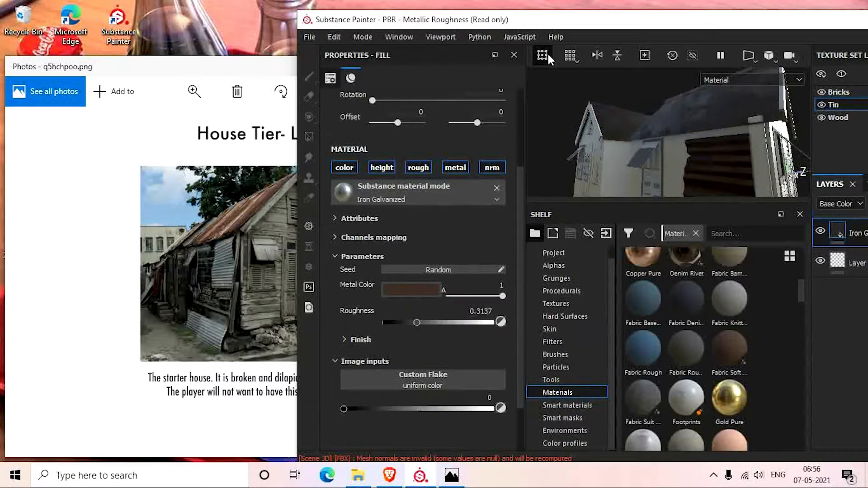
{"action": "left_click_drag", "start_coordinate": [557, 28], "coordinate": [365, 30]}
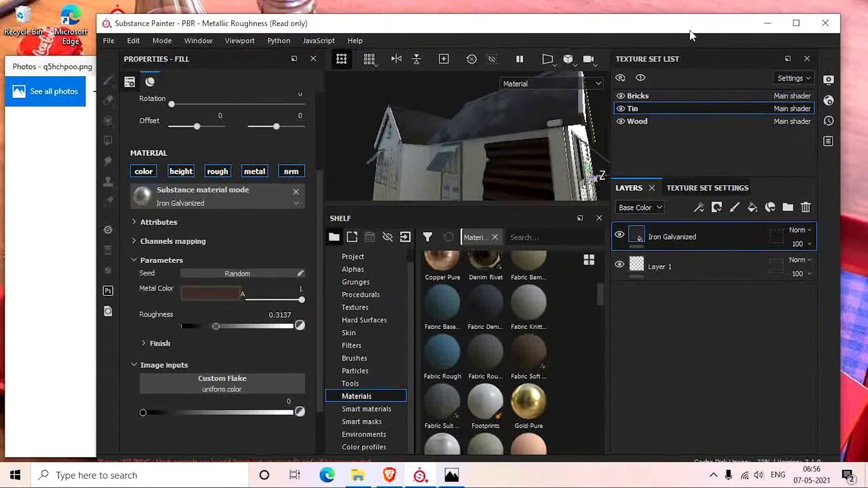
{"action": "left_click", "coordinate": [796, 25]}
Apply the Painted-Damaged()RG)_Spher smart material to the Tin texture set and examine it on the roofs.
{"action": "mouse_move", "coordinate": [522, 150]}
{"action": "left_mouse_down", "text": "alt"}
{"action": "mouse_move", "coordinate": [503, 158]}
{"action": "mouse_move", "coordinate": [525, 141]}
{"action": "left_mouse_up", "text": "alt"}
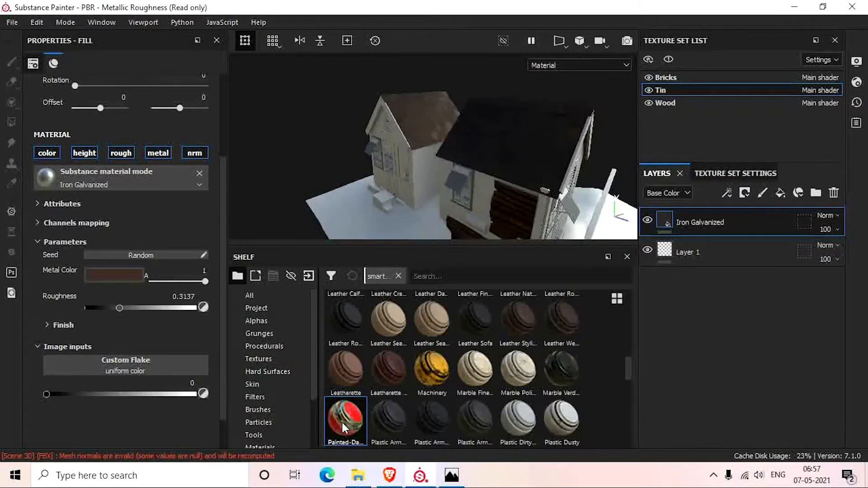
{"action": "mouse_move", "coordinate": [345, 418]}
{"action": "left_mouse_down"}
{"action": "mouse_move", "coordinate": [535, 117]}
{"action": "mouse_move", "coordinate": [532, 125]}
{"action": "left_mouse_up"}
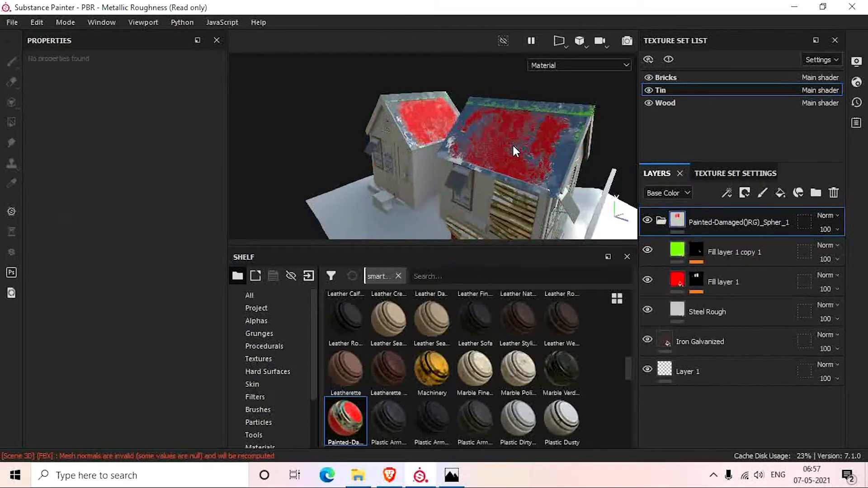
{"action": "mouse_move", "coordinate": [478, 148]}
{"action": "left_mouse_down", "text": "alt"}
{"action": "mouse_move", "coordinate": [386, 171]}
{"action": "mouse_move", "coordinate": [567, 147]}
{"action": "mouse_move", "coordinate": [531, 171]}
{"action": "mouse_move", "coordinate": [435, 161]}
{"action": "mouse_move", "coordinate": [562, 168]}
{"action": "mouse_move", "coordinate": [532, 171]}
{"action": "left_mouse_up", "text": "alt"}
{"action": "scroll", "coordinate": [502, 148], "scroll_direction": "up", "scroll_amount": 2}
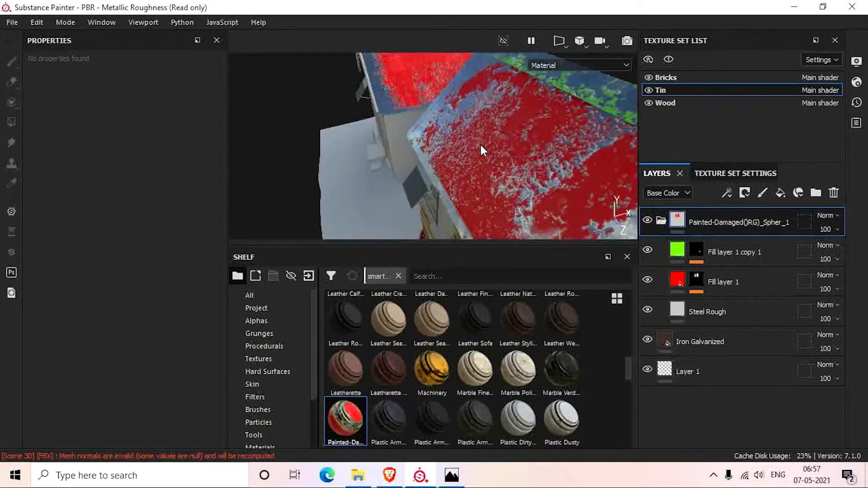
Compare the roofs with and without the Steel Rough layer, and set its base color opacity to 17.
{"action": "scroll", "coordinate": [481, 146], "scroll_direction": "down", "scroll_amount": 2}
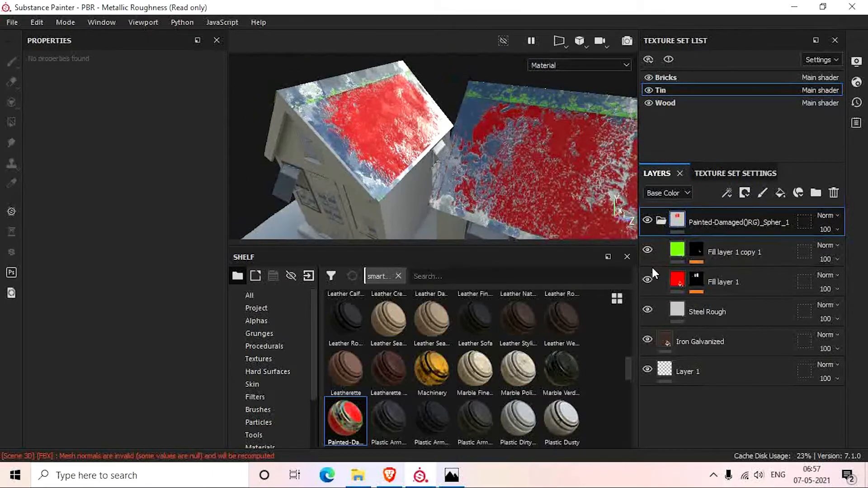
{"action": "left_click", "coordinate": [646, 310]}
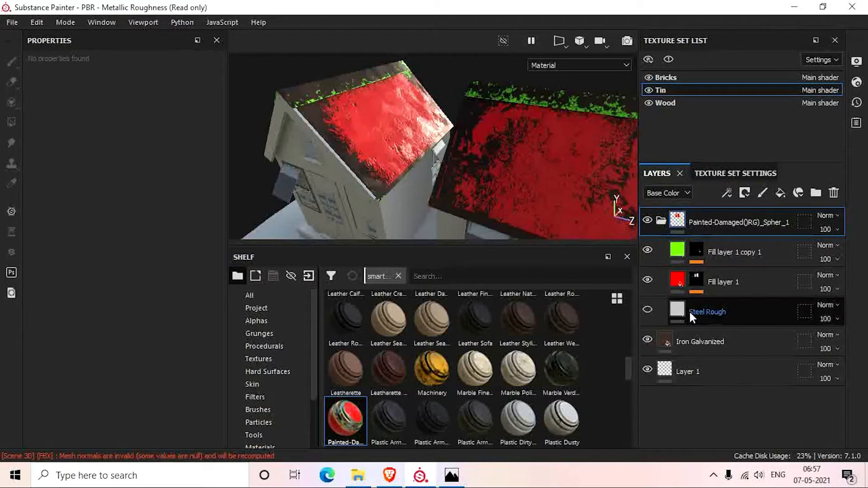
{"action": "left_click", "coordinate": [646, 310]}
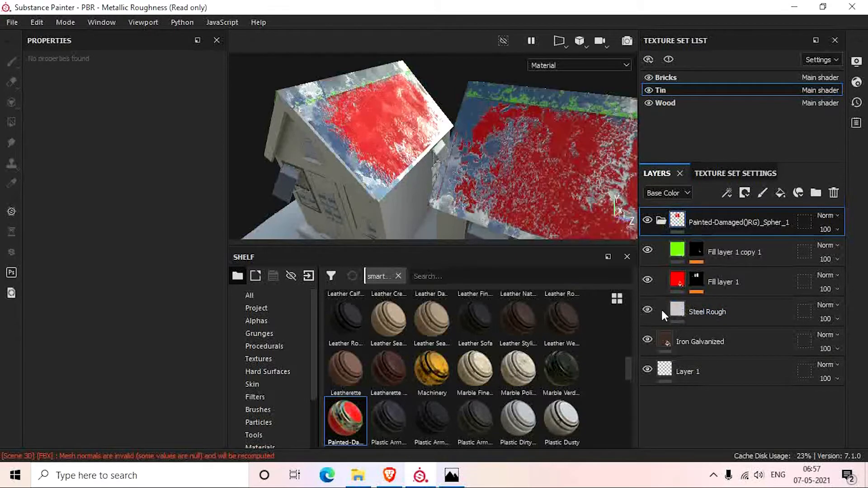
{"action": "left_click", "coordinate": [831, 319]}
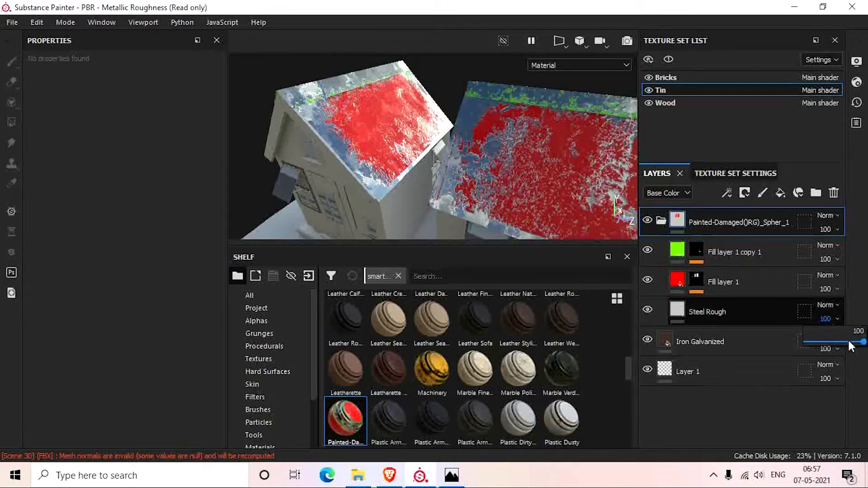
{"action": "left_click_drag", "start_coordinate": [848, 340], "coordinate": [815, 343]}
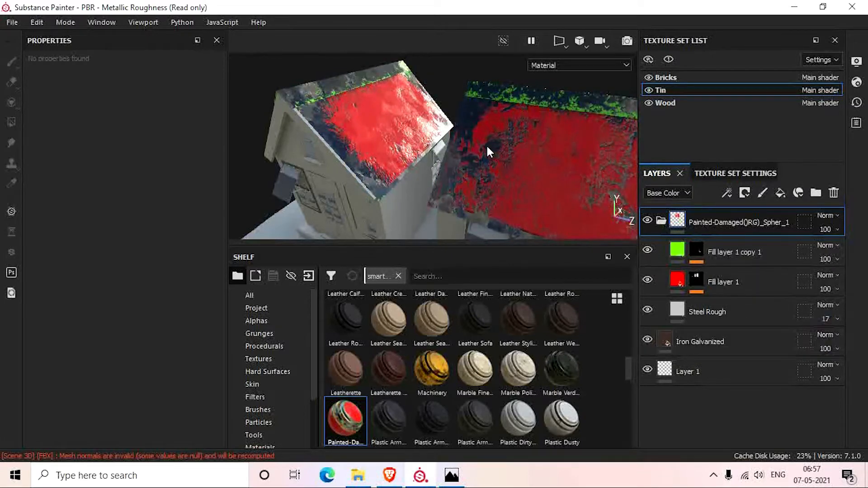
{"action": "left_click_drag", "start_coordinate": [486, 145], "coordinate": [538, 187], "text": "alt"}
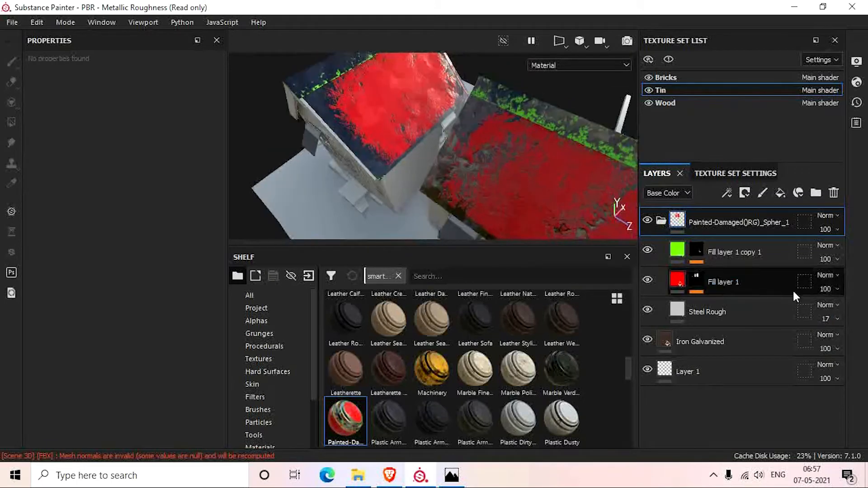
Try Overlay blending on the Steel Rough layer, set its blend mode to Soft light, and hide the layer.
{"action": "left_click", "coordinate": [830, 303]}
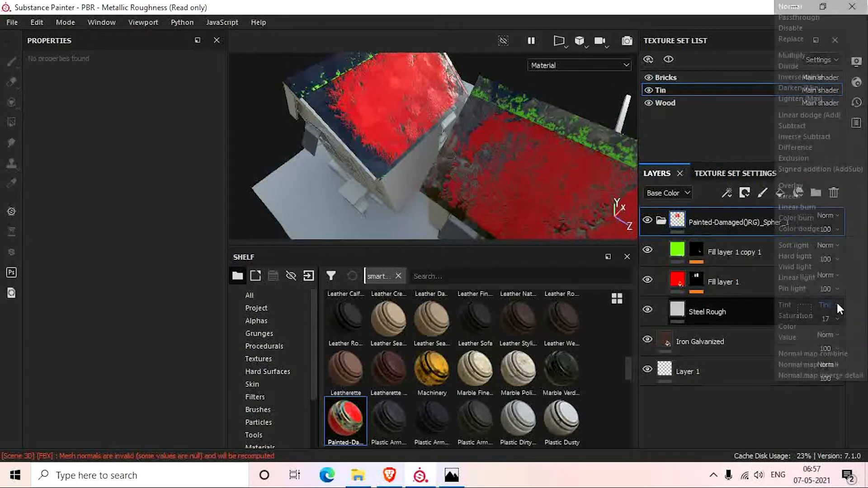
{"action": "left_click", "coordinate": [796, 185]}
{"action": "mouse_move", "coordinate": [319, 148]}
{"action": "left_mouse_down", "text": "alt"}
{"action": "mouse_move", "coordinate": [333, 120]}
{"action": "mouse_move", "coordinate": [368, 131]}
{"action": "mouse_move", "coordinate": [290, 136]}
{"action": "mouse_move", "coordinate": [351, 116]}
{"action": "mouse_move", "coordinate": [386, 120]}
{"action": "mouse_move", "coordinate": [303, 124]}
{"action": "mouse_move", "coordinate": [309, 130]}
{"action": "left_mouse_up", "text": "alt"}
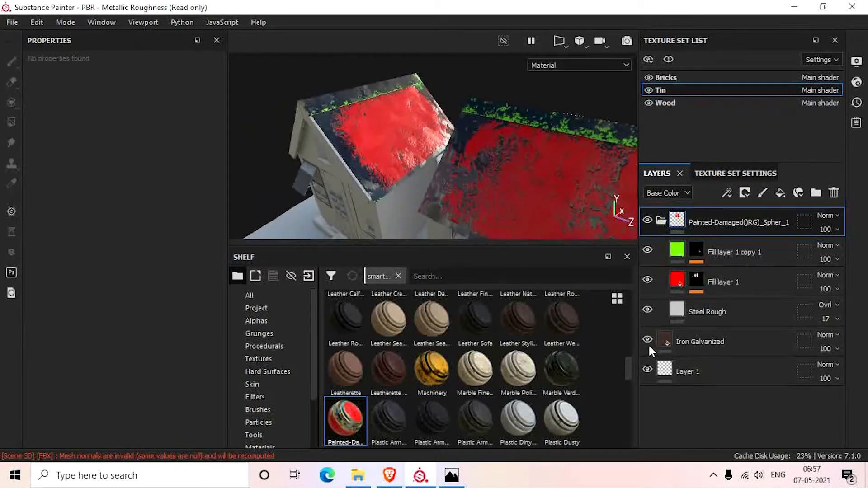
{"action": "left_click", "coordinate": [648, 308]}
{"action": "left_click_drag", "start_coordinate": [446, 218], "coordinate": [512, 207], "text": "alt"}
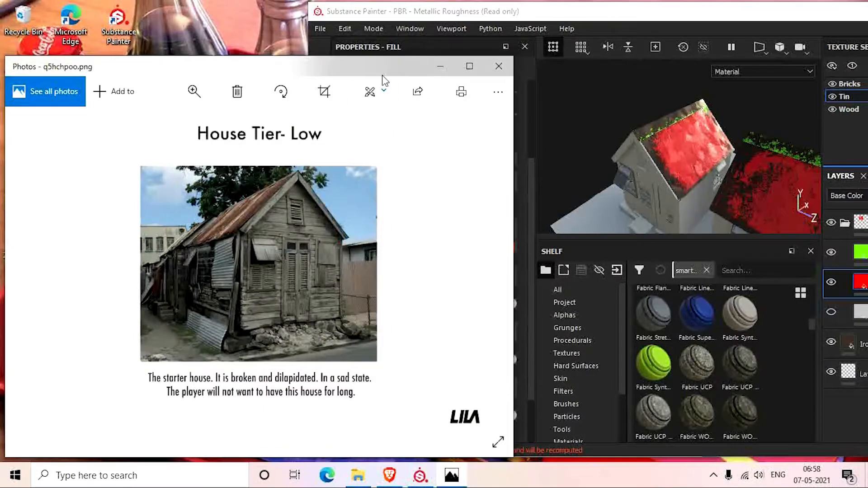
Set Fill layer 1's base color to the light brown sampled from the reference photo's roof, maximize the Substance Painter window and inspect the roof.
{"action": "left_click_drag", "start_coordinate": [389, 67], "coordinate": [221, 68]}
{"action": "left_click", "coordinate": [389, 247]}
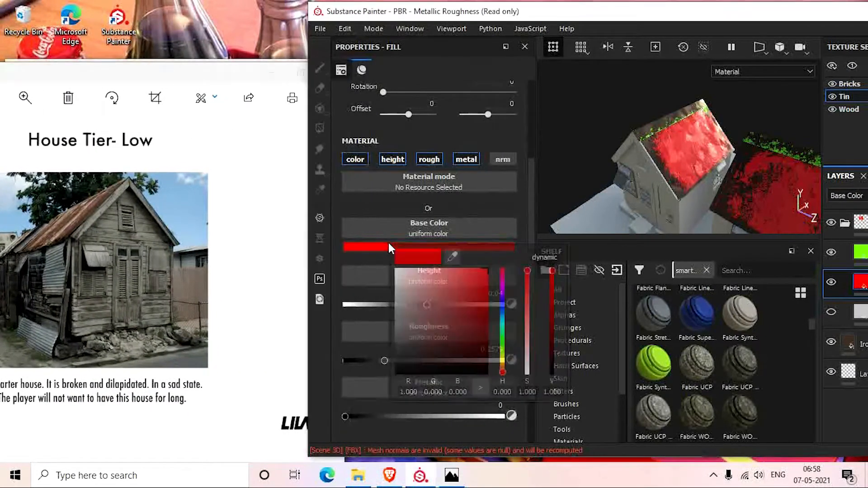
{"action": "left_click", "coordinate": [451, 256]}
{"action": "left_click", "coordinate": [67, 217]}
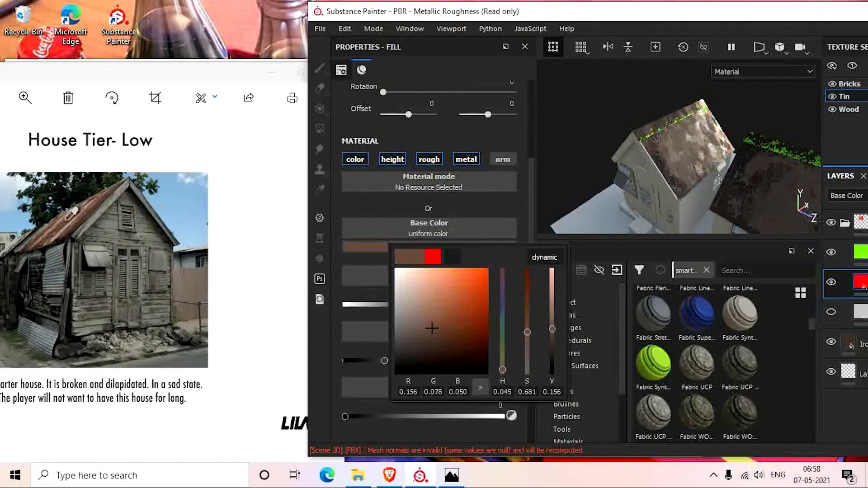
{"action": "left_click_drag", "start_coordinate": [66, 220], "coordinate": [62, 230]}
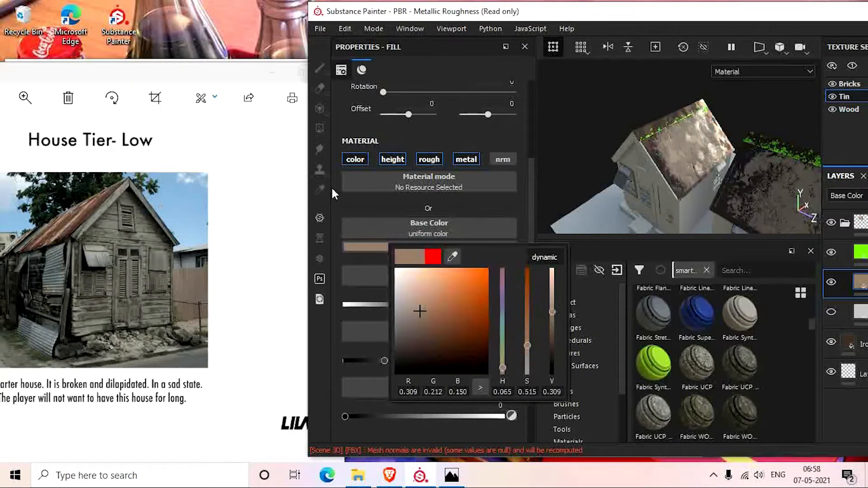
{"action": "left_click", "coordinate": [627, 17]}
{"action": "left_click_drag", "start_coordinate": [502, 12], "coordinate": [253, 21]}
{"action": "left_click", "coordinate": [757, 17]}
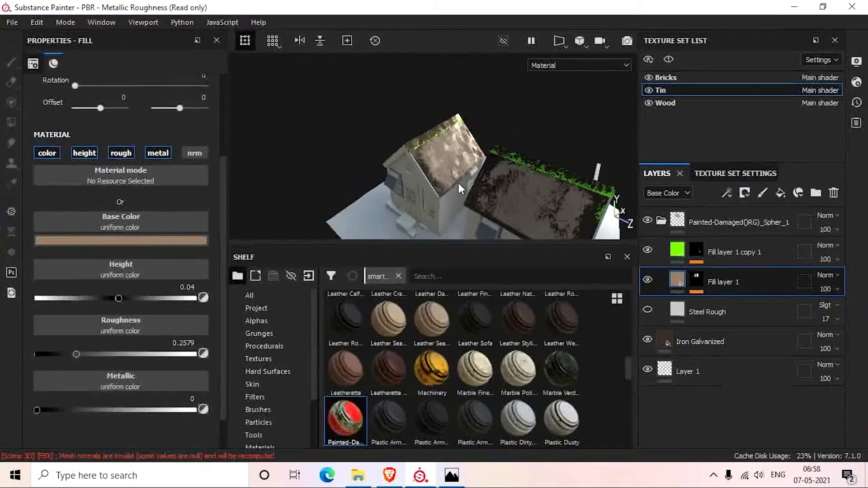
{"action": "scroll", "coordinate": [459, 183], "scroll_direction": "up", "scroll_amount": 5, "text": "alt"}
{"action": "left_click_drag", "start_coordinate": [458, 182], "coordinate": [466, 161], "text": "alt"}
{"action": "left_click", "coordinate": [681, 315]}
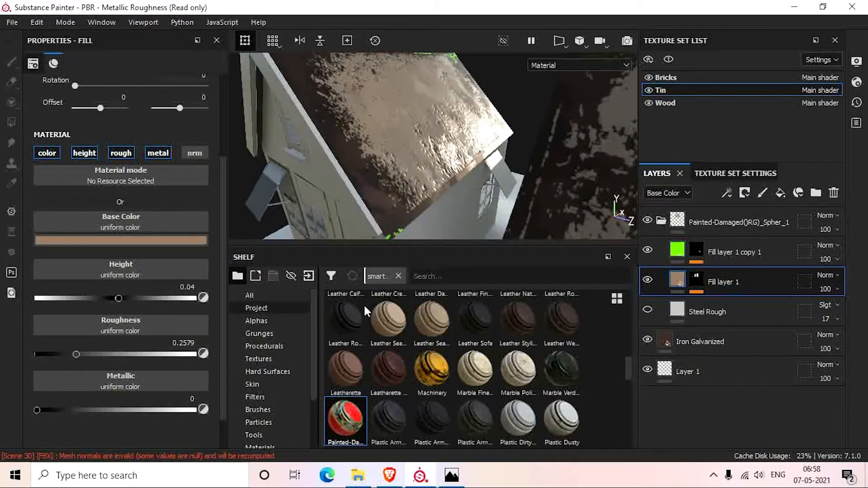
{"action": "scroll", "coordinate": [113, 276], "scroll_direction": "up", "scroll_amount": 3}
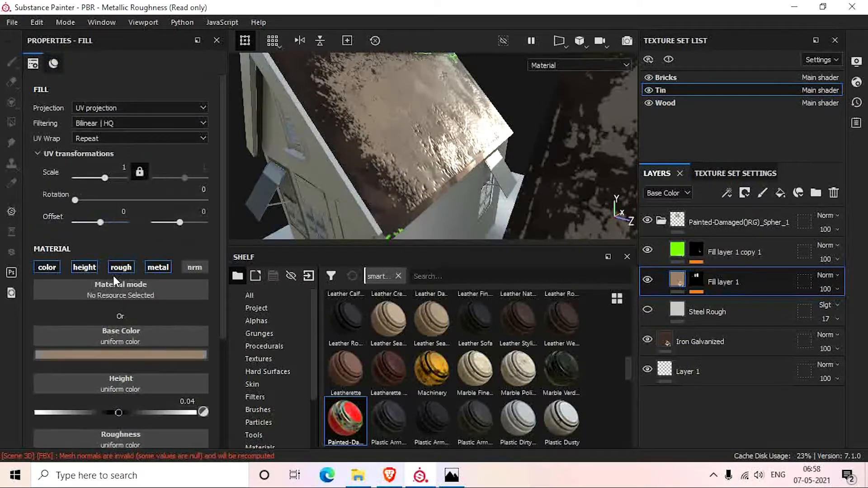
{"action": "mouse_move", "coordinate": [106, 180]}
{"action": "left_mouse_down"}
{"action": "mouse_move", "coordinate": [81, 172]}
{"action": "mouse_move", "coordinate": [105, 177]}
{"action": "left_mouse_up"}
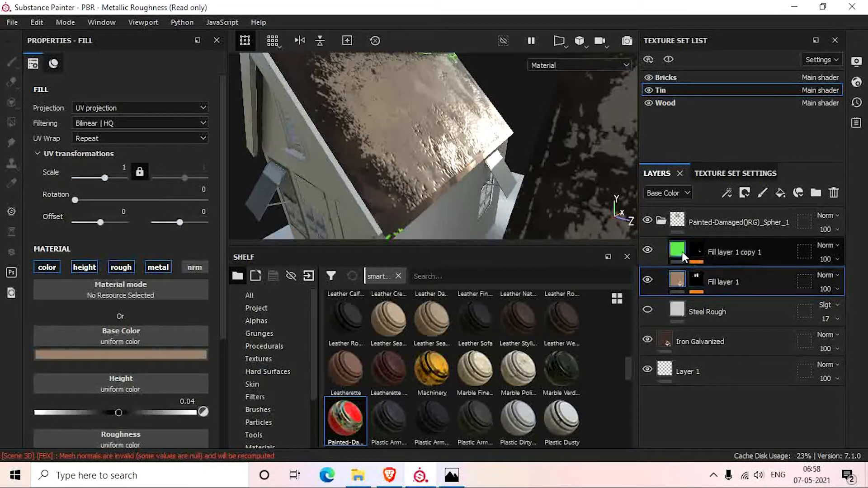
Set Fill layer 1 copy's base color to the dark grey sampled from the reference photo, keeping the photo alongside while sampling, and maximize Substance Painter again.
{"action": "left_click", "coordinate": [723, 251]}
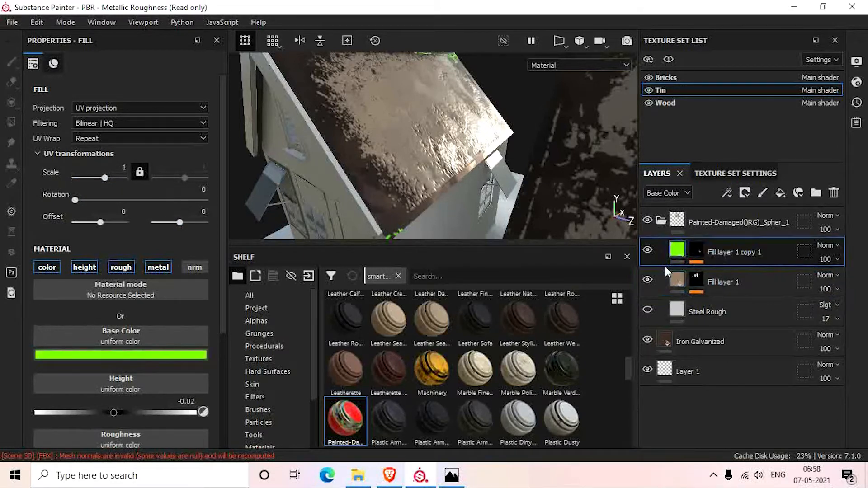
{"action": "left_click", "coordinate": [648, 251]}
{"action": "mouse_move", "coordinate": [601, 7]}
{"action": "left_mouse_down"}
{"action": "mouse_move", "coordinate": [649, 45]}
{"action": "mouse_move", "coordinate": [706, 71]}
{"action": "mouse_move", "coordinate": [691, 43]}
{"action": "mouse_move", "coordinate": [679, 45]}
{"action": "left_mouse_up"}
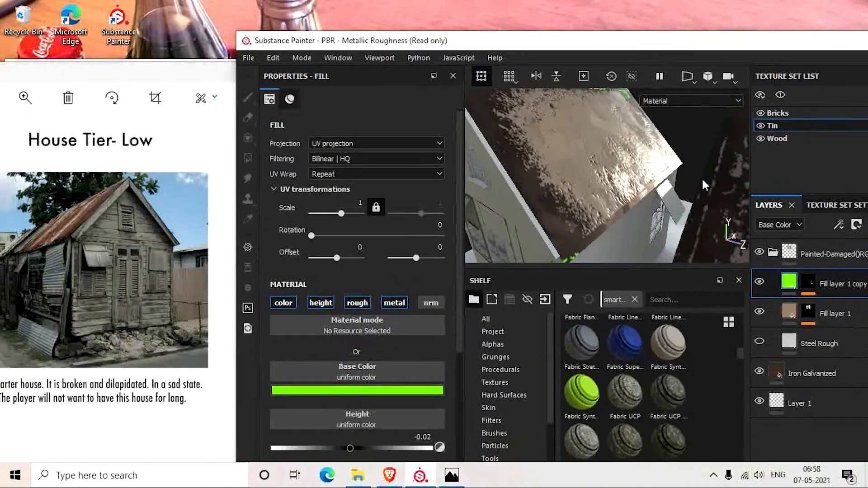
{"action": "left_click", "coordinate": [354, 391]}
{"action": "left_click", "coordinate": [418, 244]}
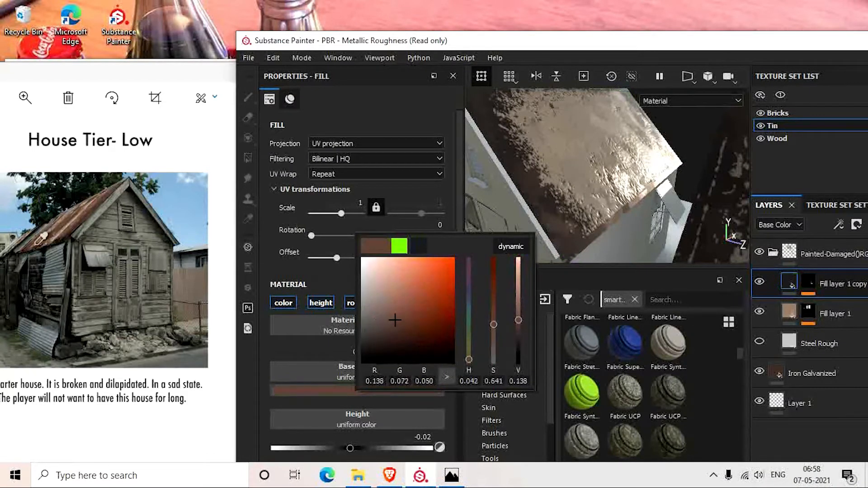
{"action": "left_click", "coordinate": [39, 255]}
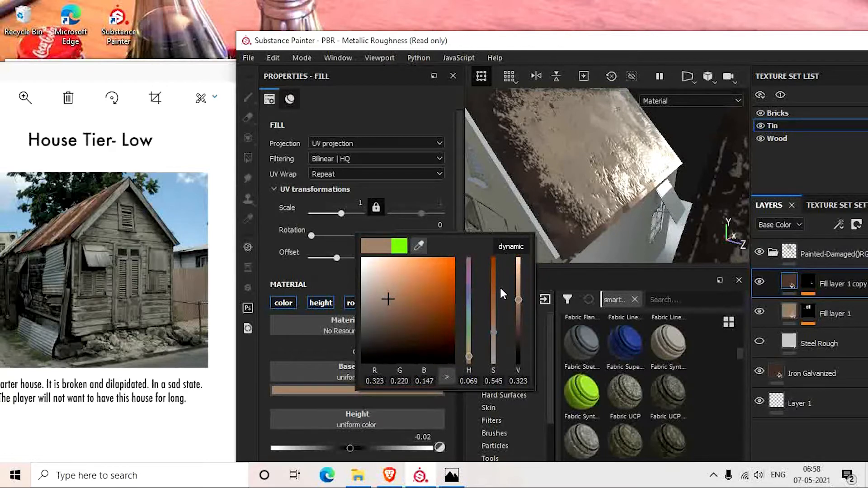
{"action": "left_click", "coordinate": [420, 246]}
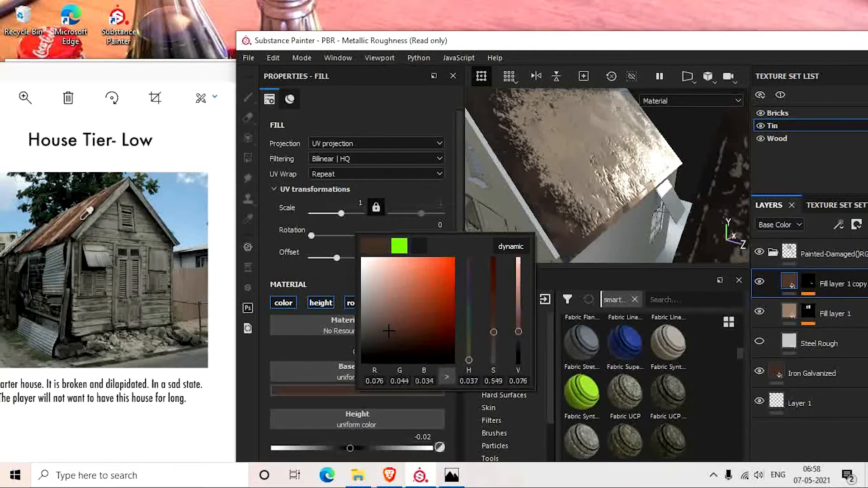
{"action": "left_click", "coordinate": [88, 227]}
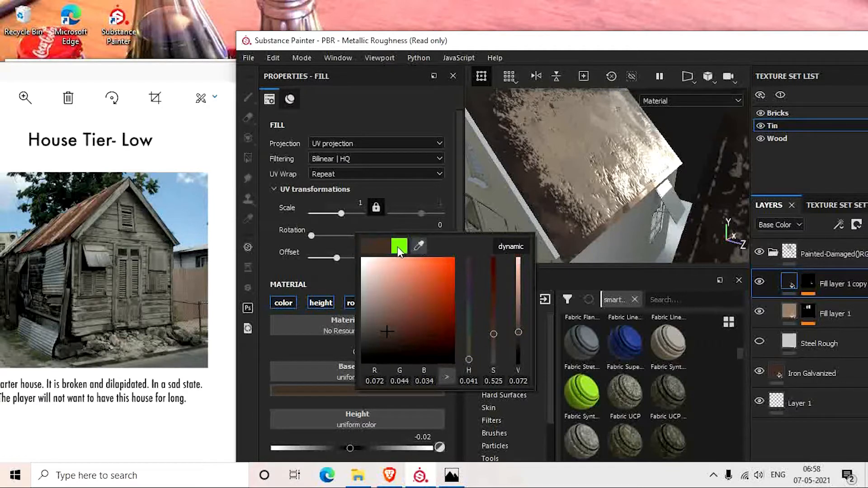
{"action": "left_click", "coordinate": [419, 245]}
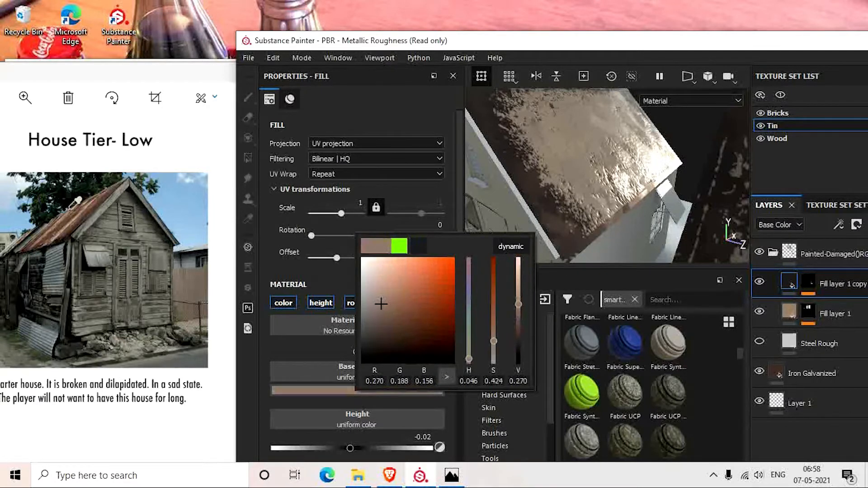
{"action": "left_click", "coordinate": [24, 252]}
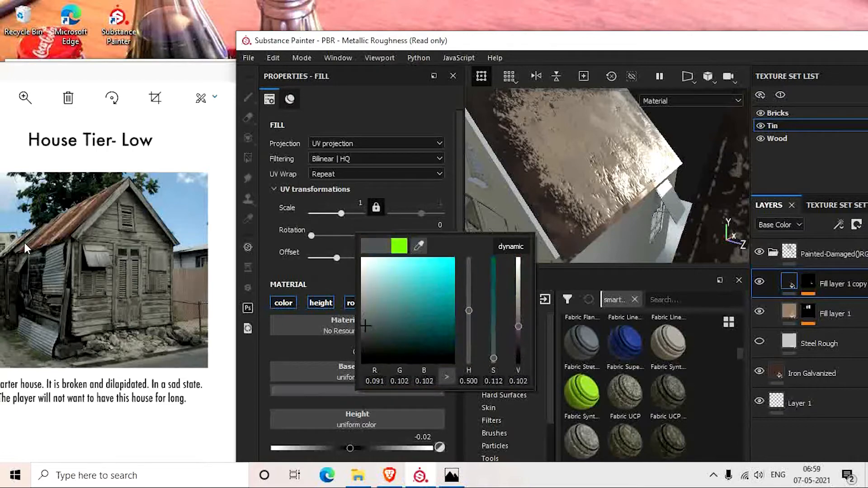
{"action": "left_click", "coordinate": [522, 47]}
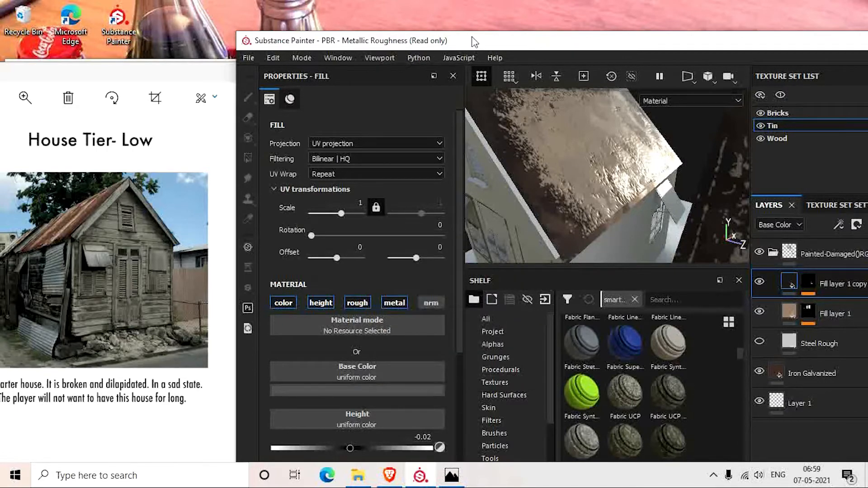
{"action": "left_click_drag", "start_coordinate": [471, 39], "coordinate": [227, 42]}
{"action": "left_click", "coordinate": [704, 43]}
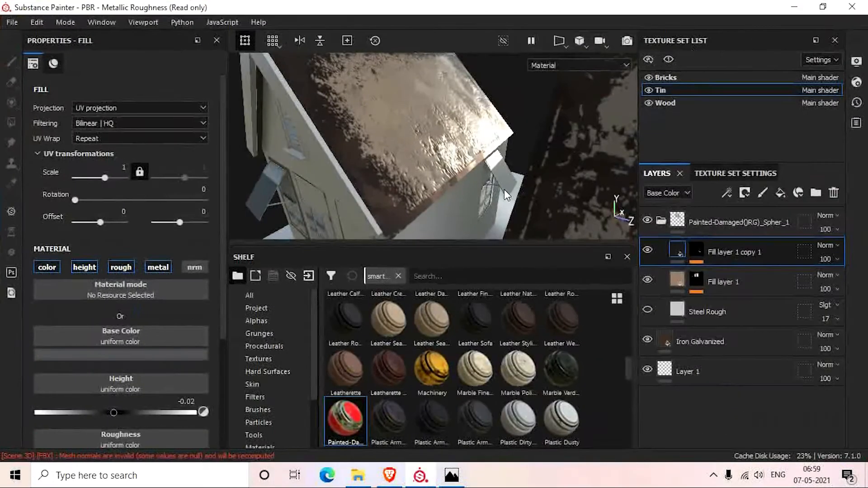
Examine the recolored tin on the roofs and corrugated wall patches from several sides in an enlarged viewport.
{"action": "mouse_move", "coordinate": [503, 188]}
{"action": "left_mouse_down", "text": "alt"}
{"action": "mouse_move", "coordinate": [355, 192]}
{"action": "mouse_move", "coordinate": [575, 188]}
{"action": "mouse_move", "coordinate": [508, 184]}
{"action": "left_mouse_up", "text": "alt"}
{"action": "scroll", "coordinate": [594, 196], "scroll_direction": "up", "scroll_amount": 4}
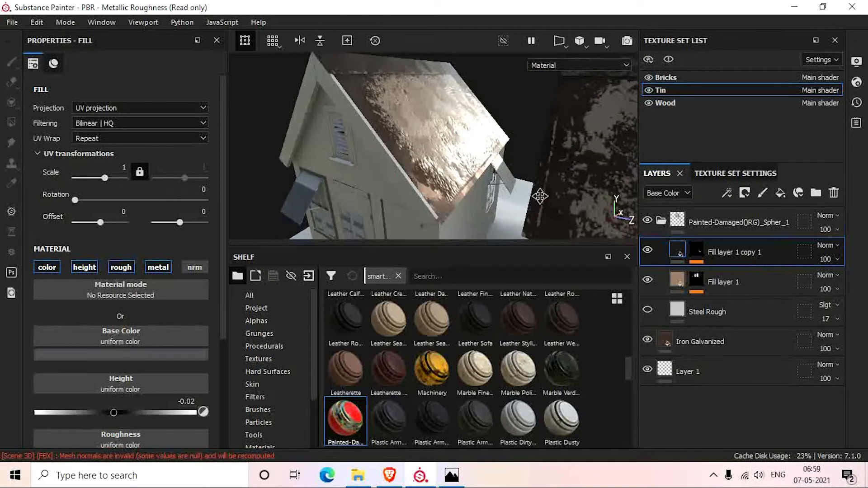
{"action": "middle_click_drag", "start_coordinate": [506, 156], "coordinate": [465, 76], "text": "alt"}
{"action": "scroll", "coordinate": [479, 147], "scroll_direction": "up", "scroll_amount": 2}
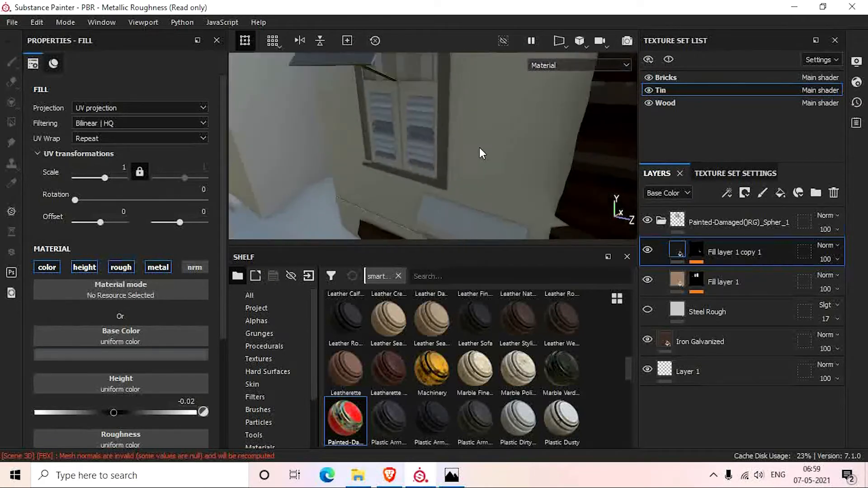
{"action": "scroll", "coordinate": [484, 145], "scroll_direction": "down", "scroll_amount": 4}
{"action": "scroll", "coordinate": [483, 146], "scroll_direction": "down", "scroll_amount": 3}
{"action": "left_click_drag", "start_coordinate": [497, 135], "coordinate": [398, 139], "text": "alt"}
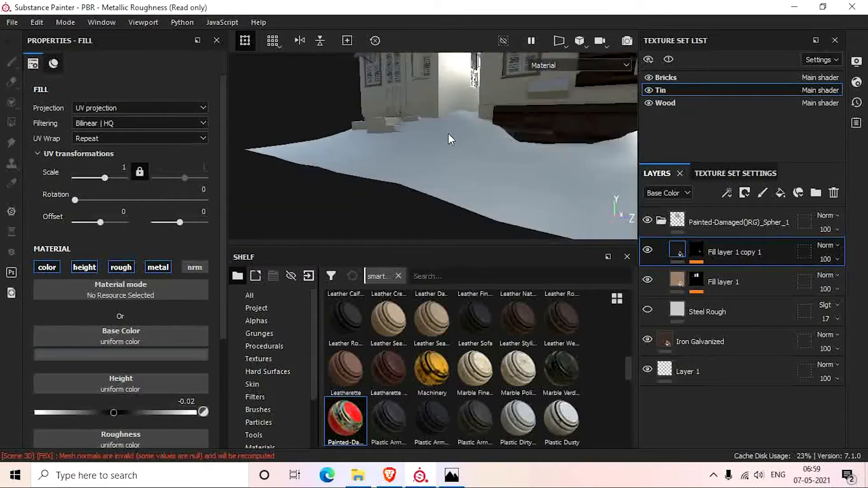
{"action": "scroll", "coordinate": [397, 140], "scroll_direction": "up", "scroll_amount": 3}
{"action": "middle_click_drag", "start_coordinate": [397, 140], "coordinate": [550, 141], "text": "alt"}
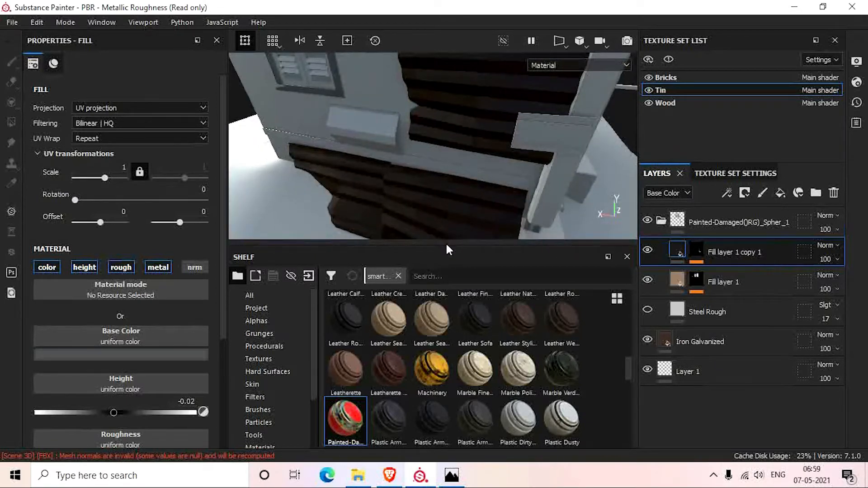
{"action": "left_click_drag", "start_coordinate": [443, 246], "coordinate": [440, 360]}
{"action": "scroll", "coordinate": [440, 282], "scroll_direction": "down", "scroll_amount": 4}
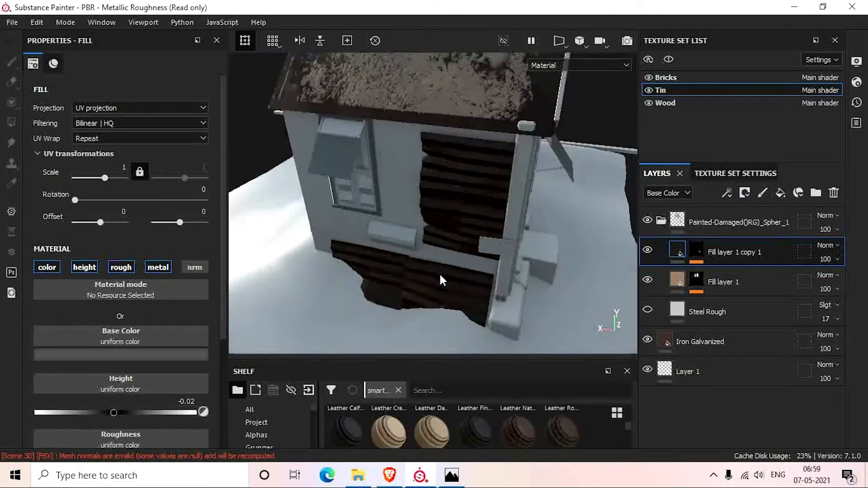
{"action": "scroll", "coordinate": [440, 280], "scroll_direction": "down", "scroll_amount": 2}
{"action": "scroll", "coordinate": [440, 280], "scroll_direction": "down", "scroll_amount": 2}
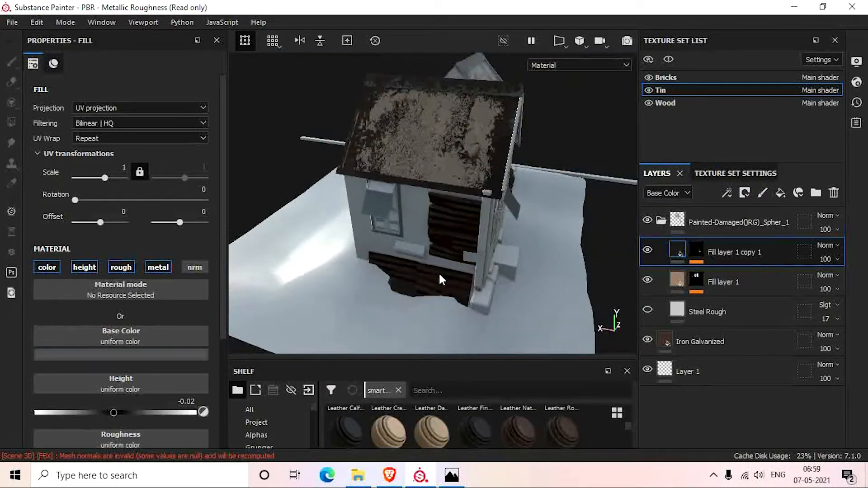
{"action": "left_click_drag", "start_coordinate": [437, 272], "coordinate": [442, 234], "text": "alt"}
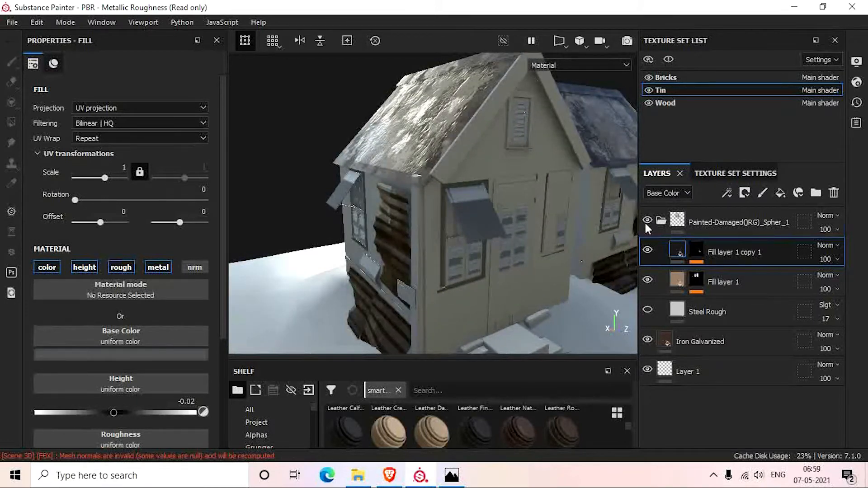
Collapse the Painted-Damaged()RG)_Spher_1 folder in the layer stack and enlarge the shelf.
{"action": "left_click", "coordinate": [660, 219]}
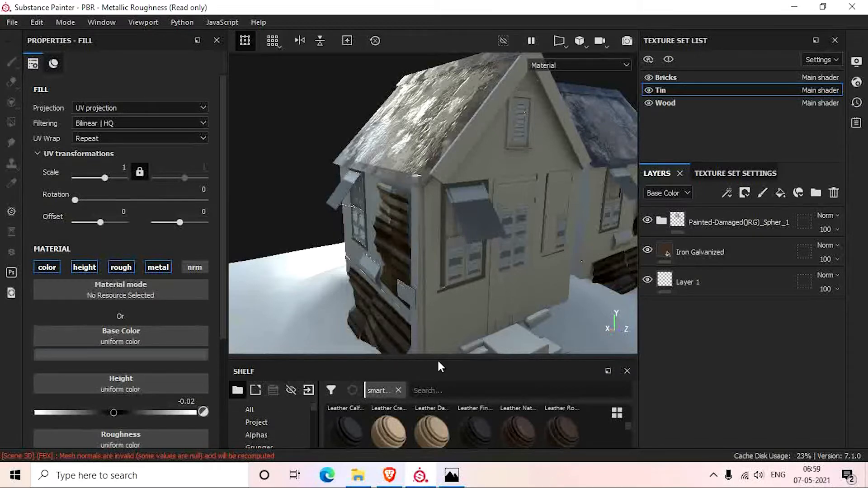
{"action": "left_click_drag", "start_coordinate": [438, 359], "coordinate": [462, 225]}
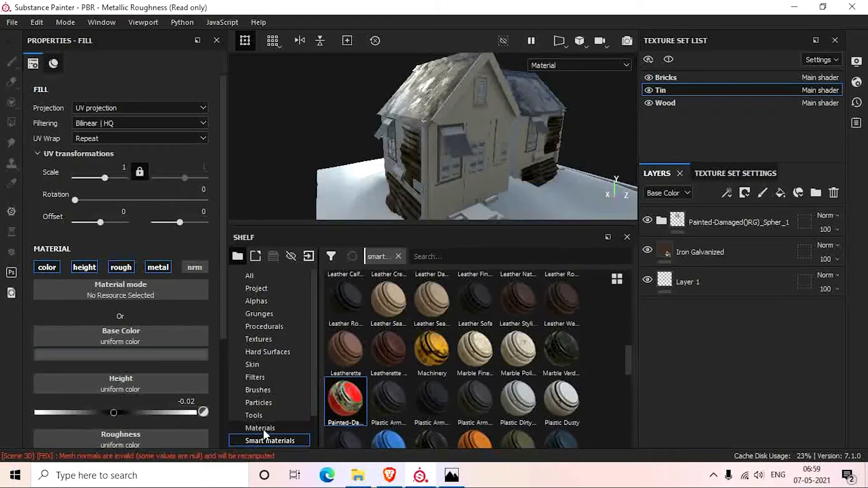
Show the smart masks category in the shelf.
{"action": "scroll", "coordinate": [263, 429], "scroll_direction": "down", "scroll_amount": 1}
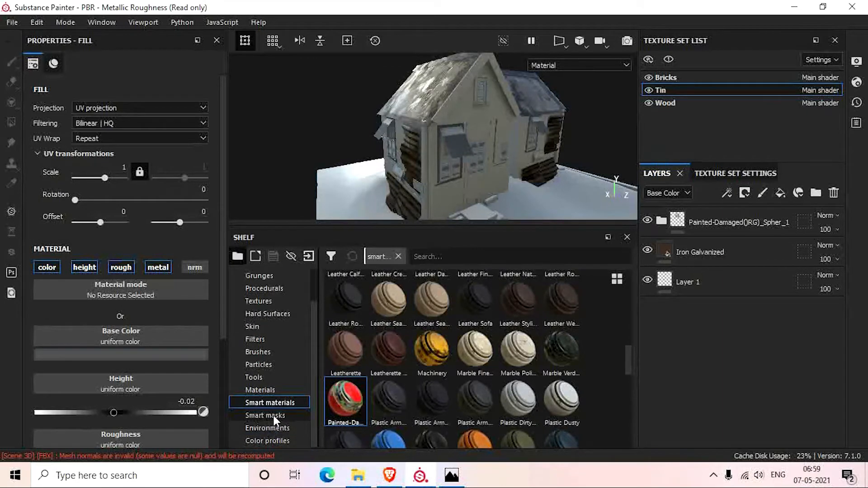
{"action": "left_click", "coordinate": [273, 415]}
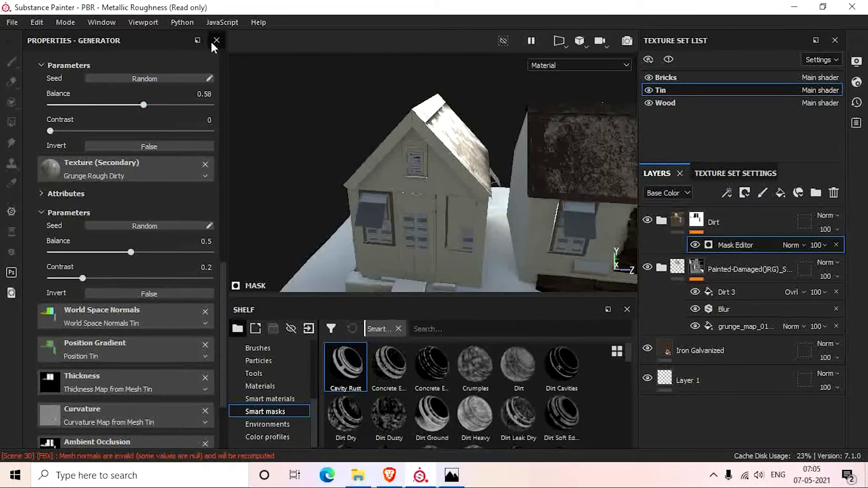
Add a new paint layer above the Dirt folder in the Tin texture set and activate the Paint brush.
{"action": "middle_click_drag", "start_coordinate": [484, 218], "coordinate": [424, 221], "text": "alt"}
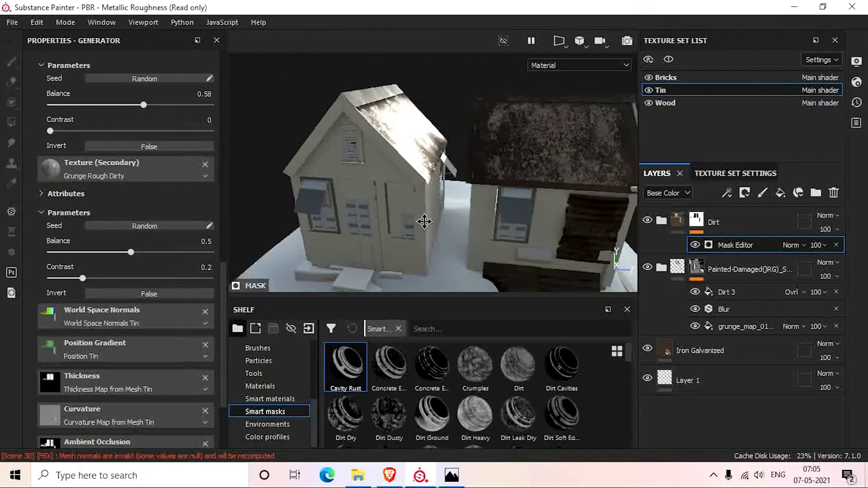
{"action": "left_click", "coordinate": [724, 218]}
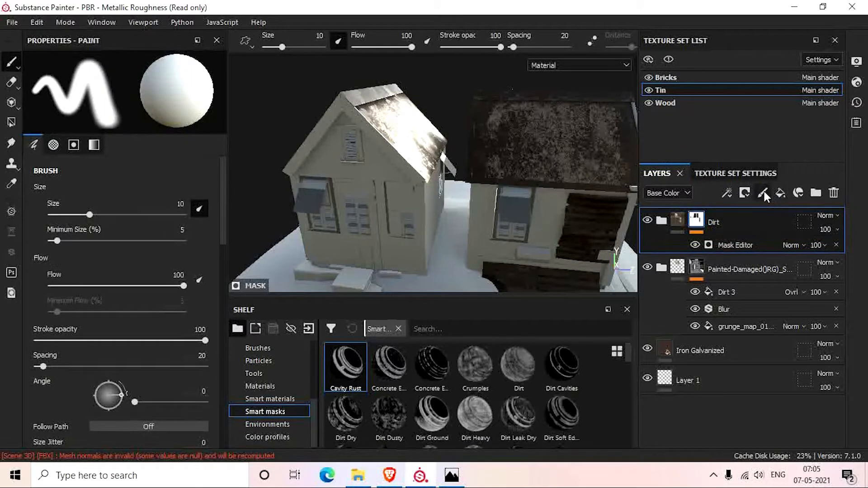
{"action": "left_click", "coordinate": [763, 193]}
{"action": "key", "text": "4"}
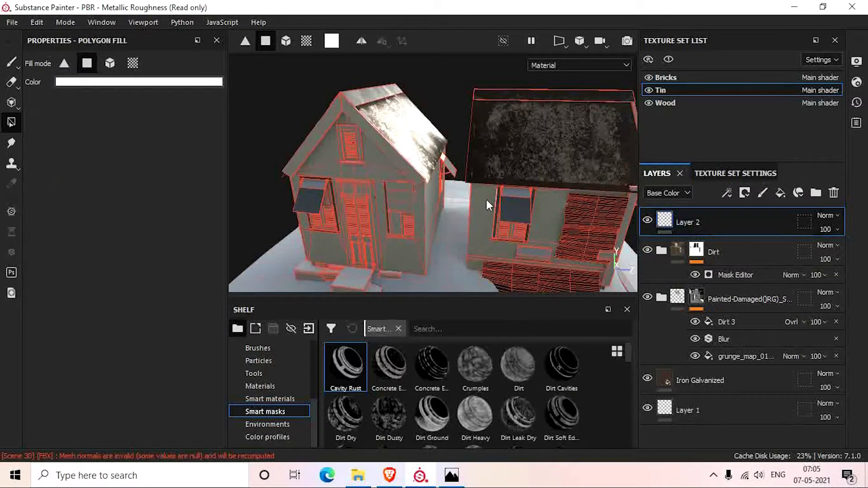
{"action": "left_click_drag", "start_coordinate": [487, 200], "coordinate": [437, 197], "text": "alt"}
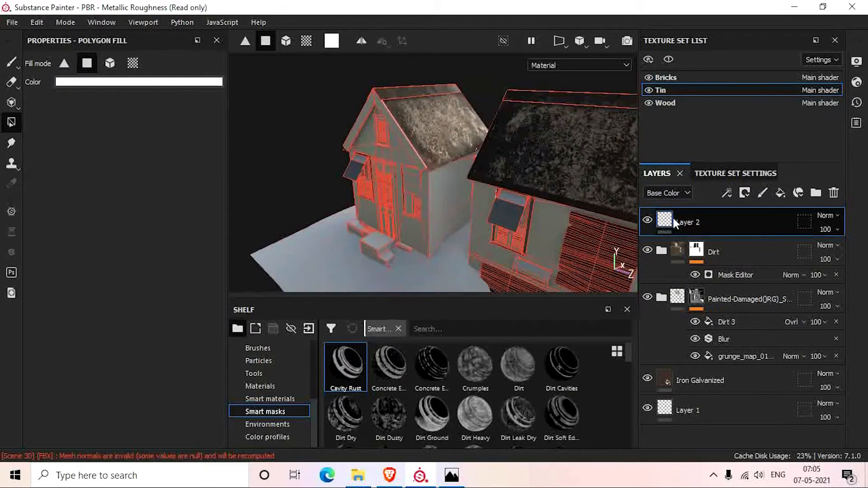
{"action": "mouse_move", "coordinate": [492, 199]}
{"action": "left_mouse_down", "text": "alt"}
{"action": "mouse_move", "coordinate": [426, 203]}
{"action": "mouse_move", "coordinate": [515, 225]}
{"action": "mouse_move", "coordinate": [470, 221]}
{"action": "mouse_move", "coordinate": [486, 230]}
{"action": "left_mouse_up", "text": "alt"}
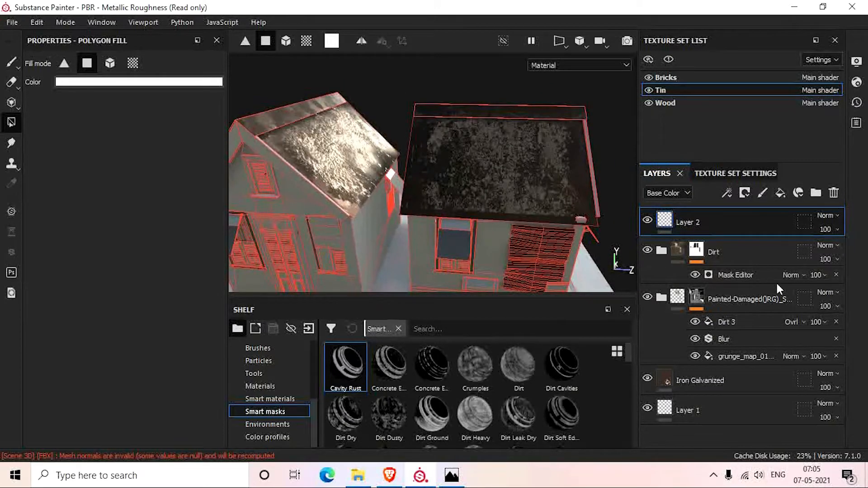
{"action": "left_click", "coordinate": [12, 61]}
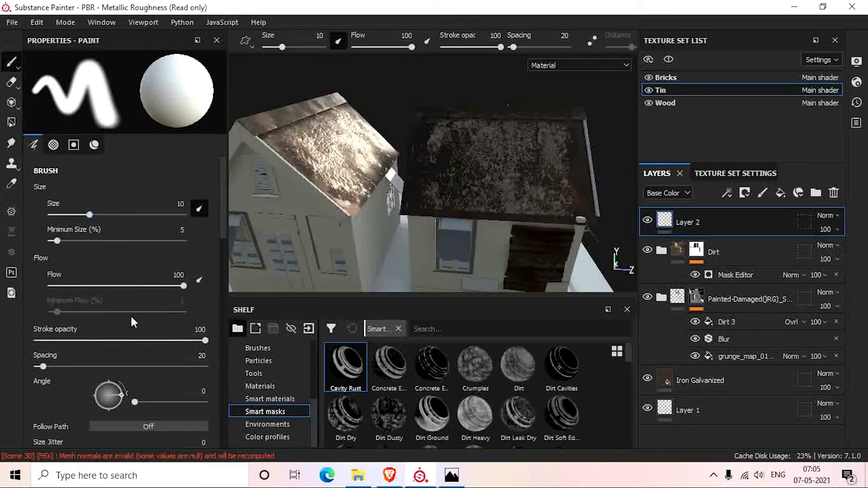
Raise the roughness of the paint brush's material to about 0.98.
{"action": "scroll", "coordinate": [130, 318], "scroll_direction": "down", "scroll_amount": 5}
{"action": "scroll", "coordinate": [131, 253], "scroll_direction": "down", "scroll_amount": 15}
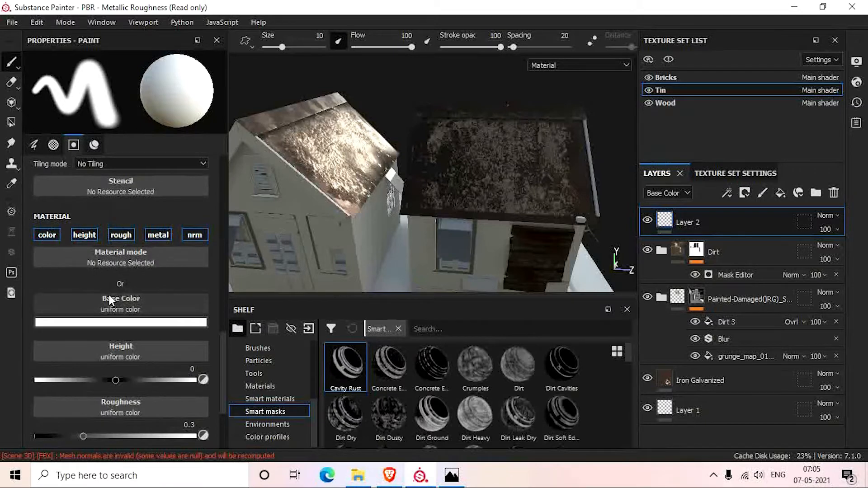
{"action": "scroll", "coordinate": [109, 295], "scroll_direction": "down", "scroll_amount": 3}
{"action": "scroll", "coordinate": [110, 296], "scroll_direction": "down", "scroll_amount": 2}
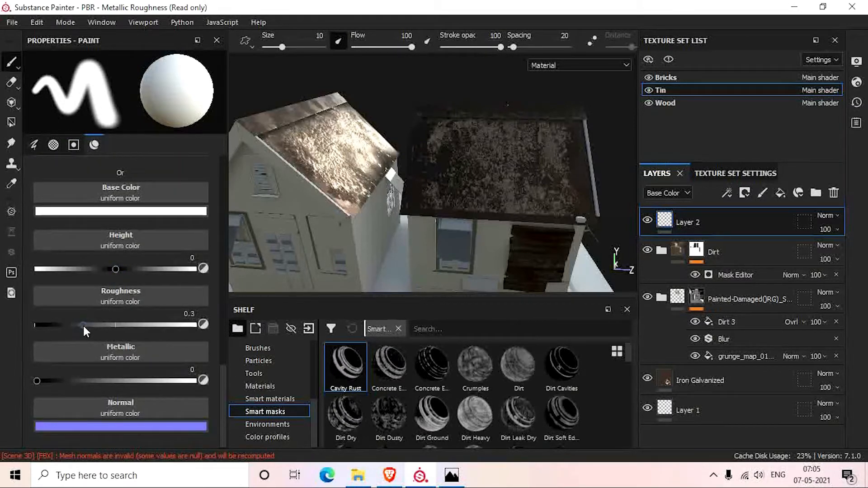
{"action": "left_click_drag", "start_coordinate": [83, 324], "coordinate": [194, 326]}
Undo the creation of Layer 2, restore it and reselect it for painting.
{"action": "key", "text": "ctrl+z"}
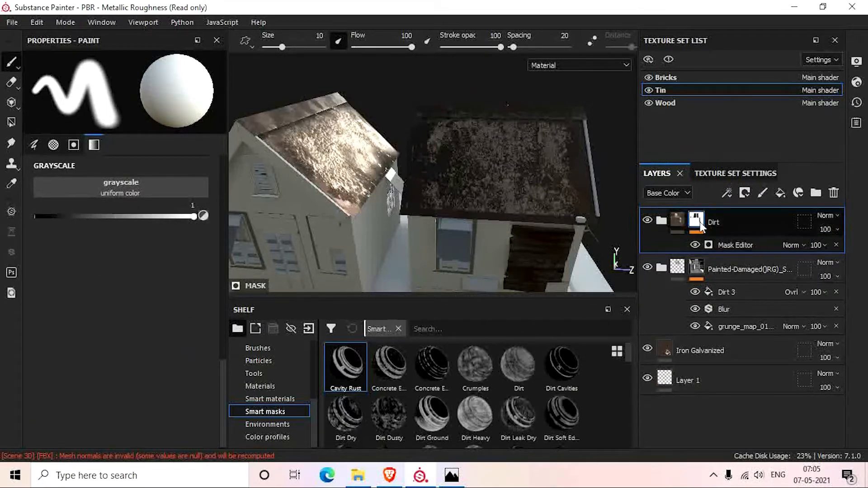
{"action": "key", "text": "ctrl+y"}
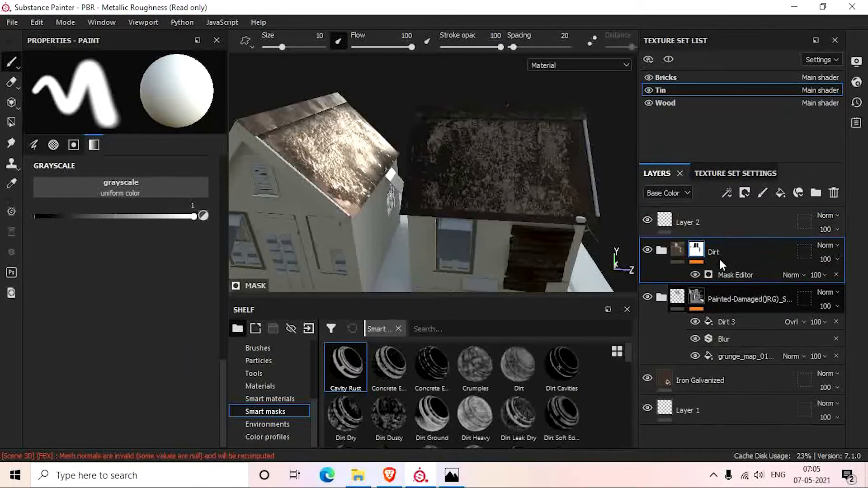
{"action": "left_click", "coordinate": [713, 227]}
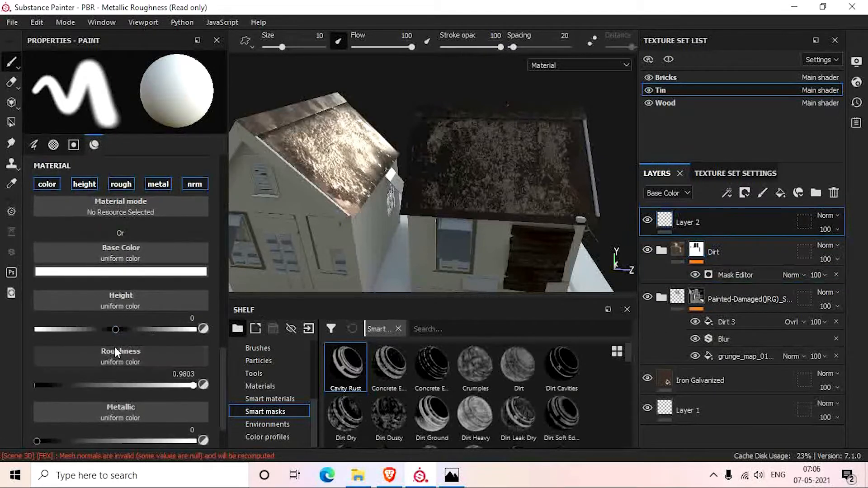
{"action": "left_click_drag", "start_coordinate": [125, 384], "coordinate": [14, 402]}
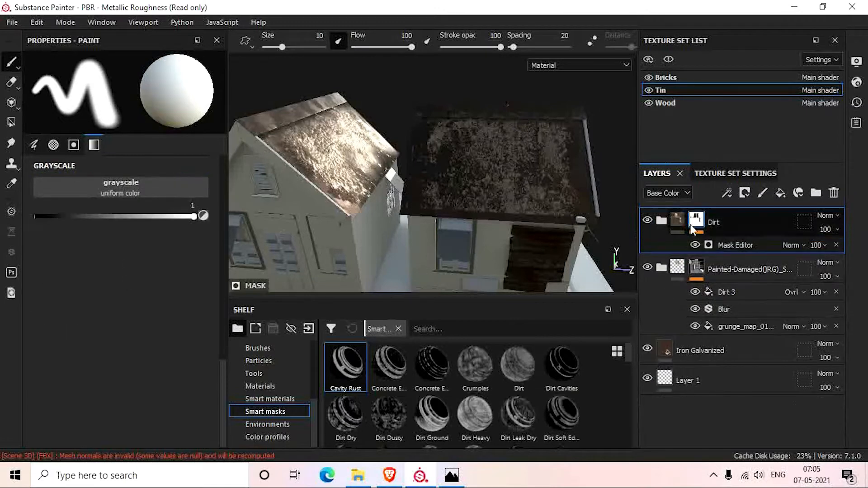
{"action": "key", "text": "ctrl+y"}
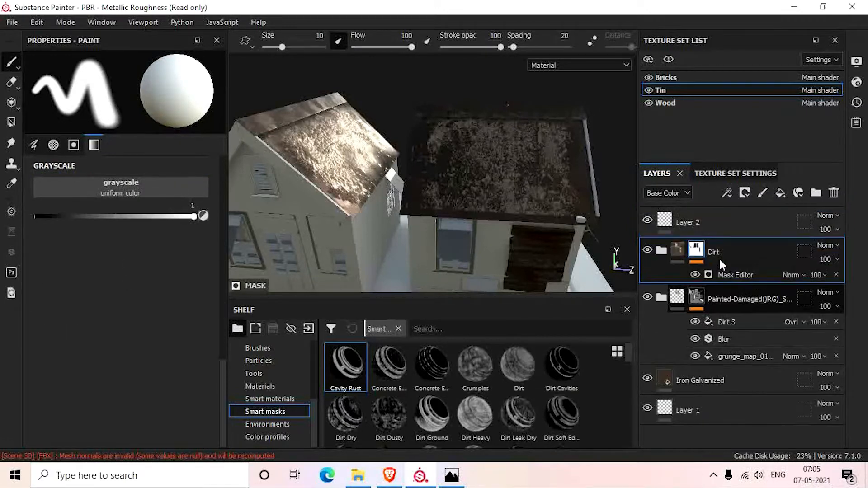
{"action": "left_click", "coordinate": [711, 227]}
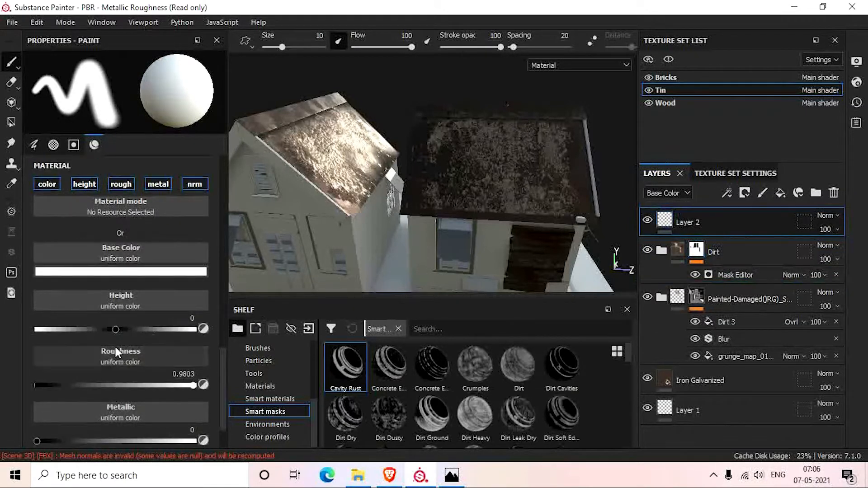
Set the paint brush's roughness to 0.2756 and its metallic value to 0.2874.
{"action": "left_click_drag", "start_coordinate": [112, 384], "coordinate": [14, 402]}
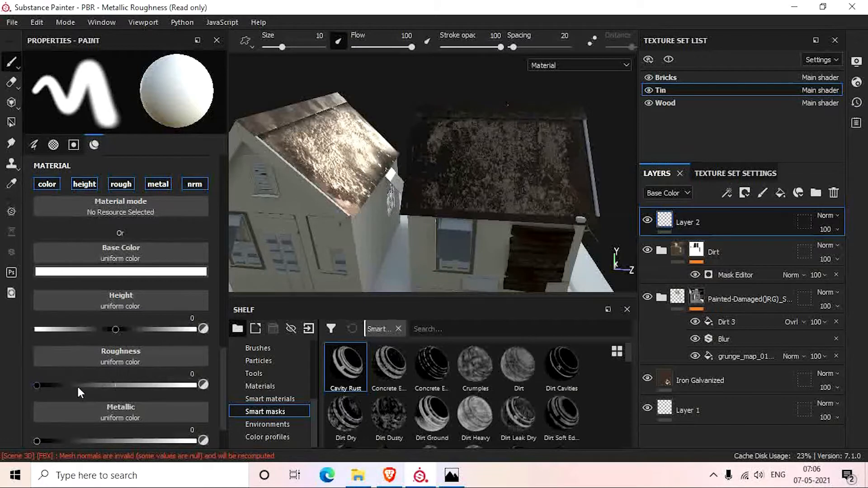
{"action": "left_click_drag", "start_coordinate": [76, 384], "coordinate": [79, 383]}
{"action": "left_click_drag", "start_coordinate": [83, 438], "coordinate": [221, 439]}
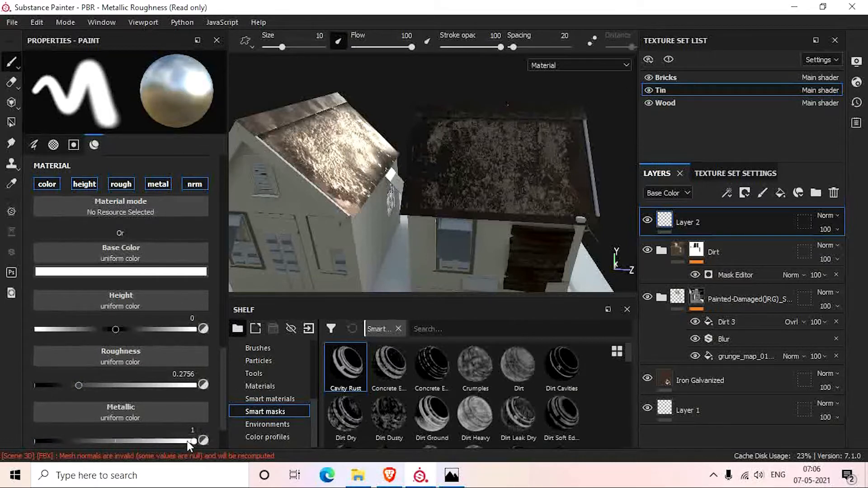
{"action": "left_click_drag", "start_coordinate": [187, 439], "coordinate": [80, 438]}
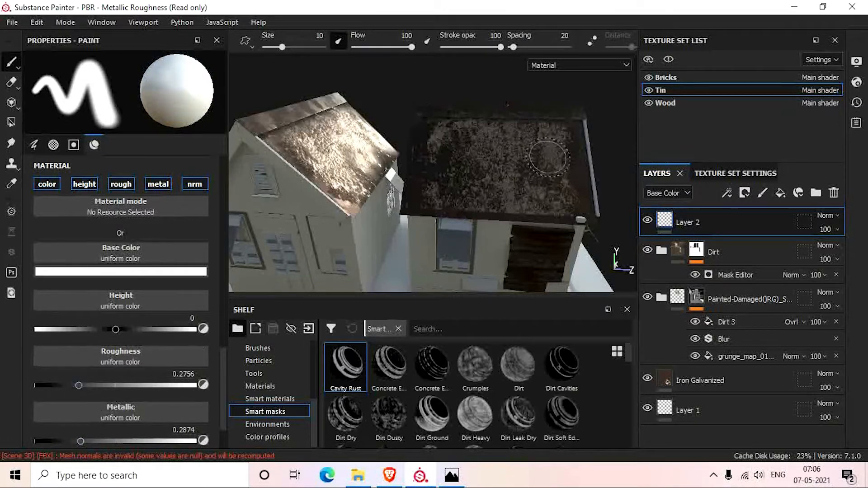
Change the paint brush's base color to a bright red.
{"action": "left_click_drag", "start_coordinate": [543, 157], "coordinate": [502, 163], "text": "alt"}
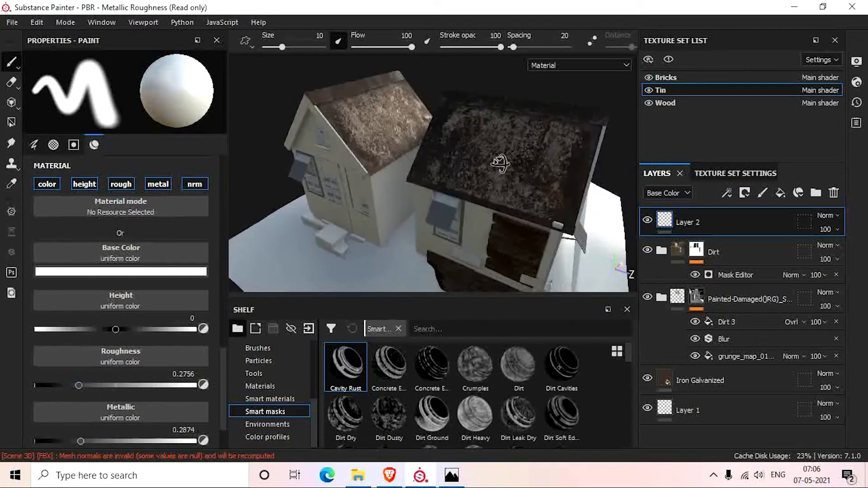
{"action": "left_click", "coordinate": [185, 272]}
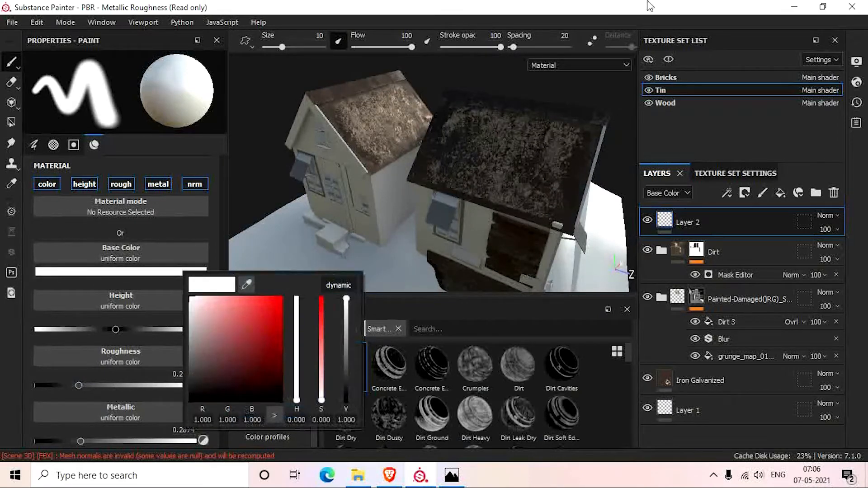
{"action": "left_click", "coordinate": [593, 4]}
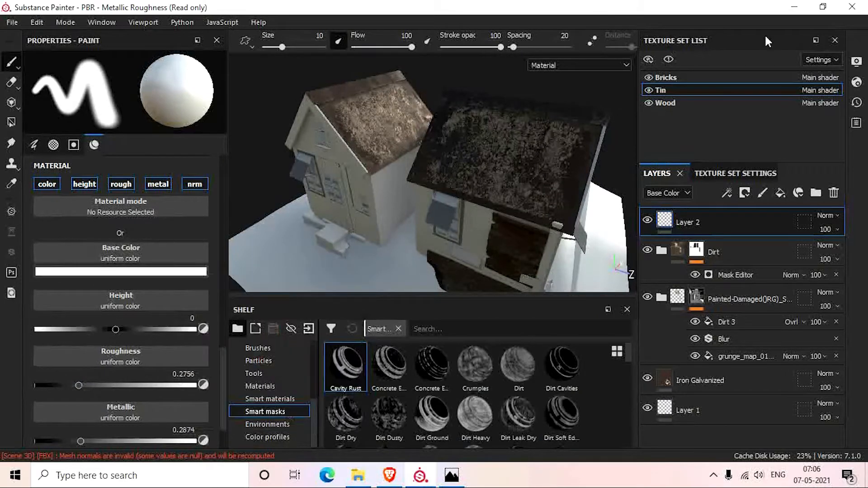
{"action": "left_click", "coordinate": [150, 271]}
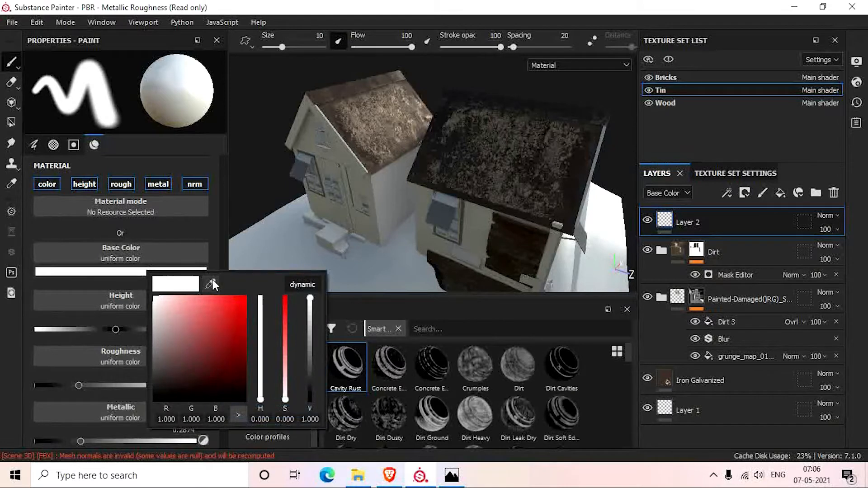
{"action": "left_click_drag", "start_coordinate": [221, 310], "coordinate": [227, 306]}
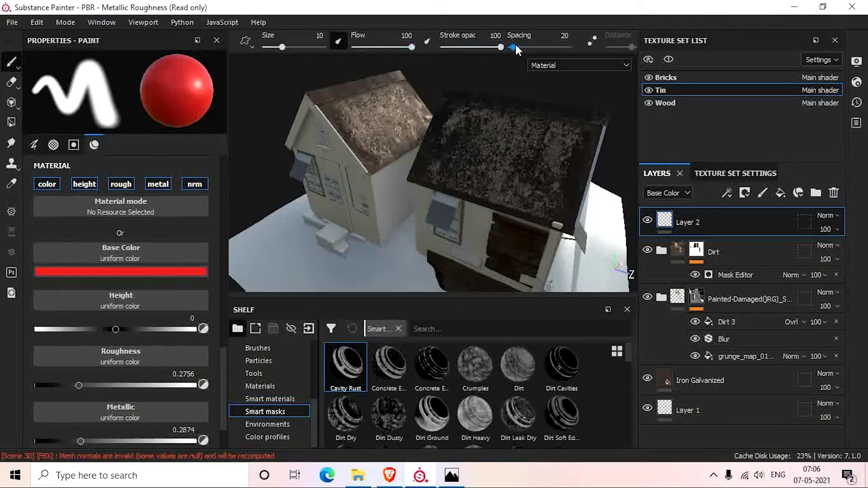
Try red strokes on the nearer house's roof with brush spacing 18 and 131, undoing each stroke.
{"action": "mouse_move", "coordinate": [510, 45]}
{"action": "left_mouse_down"}
{"action": "mouse_move", "coordinate": [532, 45]}
{"action": "mouse_move", "coordinate": [511, 45]}
{"action": "left_mouse_up"}
{"action": "mouse_move", "coordinate": [442, 158]}
{"action": "left_mouse_down"}
{"action": "mouse_move", "coordinate": [507, 130]}
{"action": "mouse_move", "coordinate": [519, 174]}
{"action": "mouse_move", "coordinate": [532, 149]}
{"action": "mouse_move", "coordinate": [499, 201]}
{"action": "mouse_move", "coordinate": [434, 169]}
{"action": "left_mouse_up"}
{"action": "key", "text": "ctrl+z"}
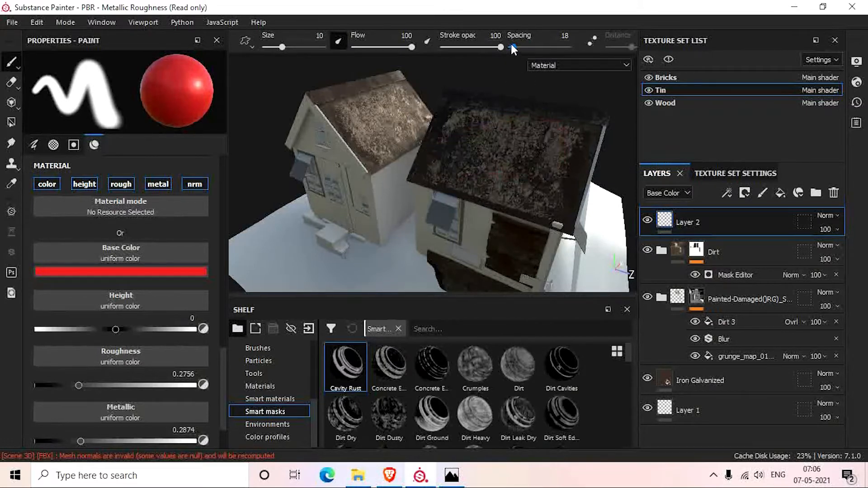
{"action": "left_click_drag", "start_coordinate": [512, 45], "coordinate": [528, 45]}
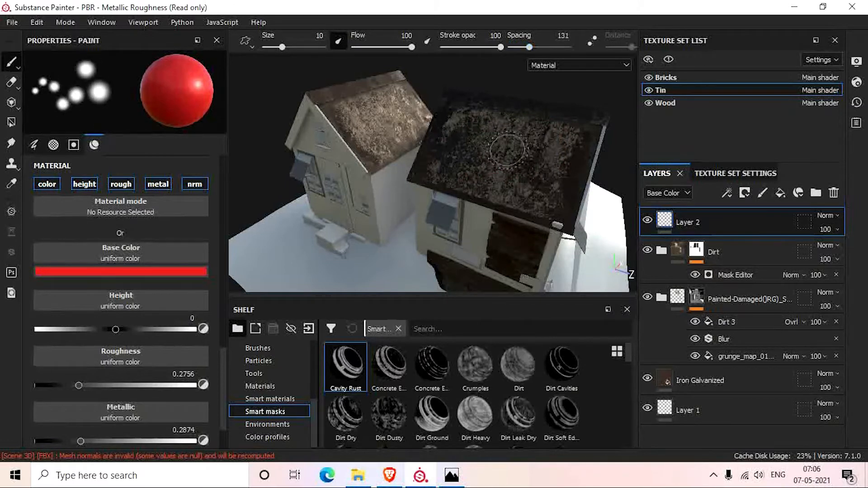
{"action": "mouse_move", "coordinate": [447, 163]}
{"action": "left_mouse_down"}
{"action": "mouse_move", "coordinate": [476, 138]}
{"action": "mouse_move", "coordinate": [520, 150]}
{"action": "left_mouse_up"}
{"action": "key", "text": "ctrl+z"}
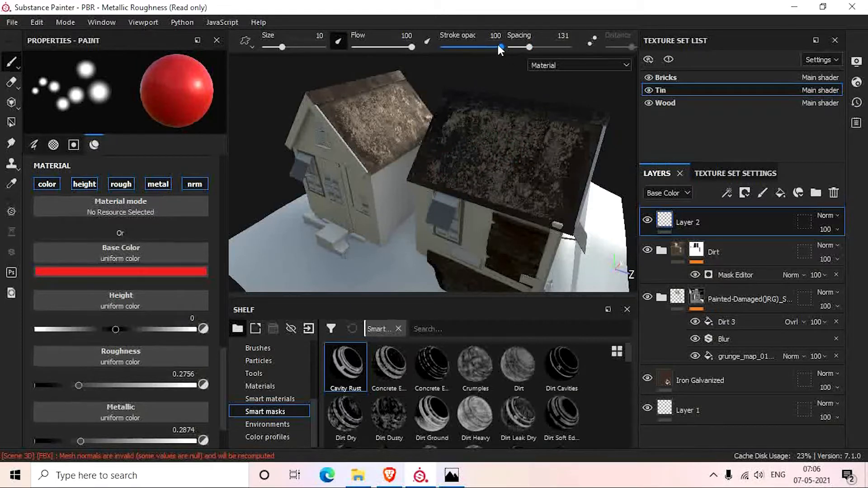
Set the brush spacing to 63 and paint a diagonal red test stroke across the upper part of the nearer roof.
{"action": "mouse_move", "coordinate": [517, 44]}
{"action": "left_mouse_down"}
{"action": "mouse_move", "coordinate": [455, 45]}
{"action": "mouse_move", "coordinate": [522, 47]}
{"action": "left_mouse_up"}
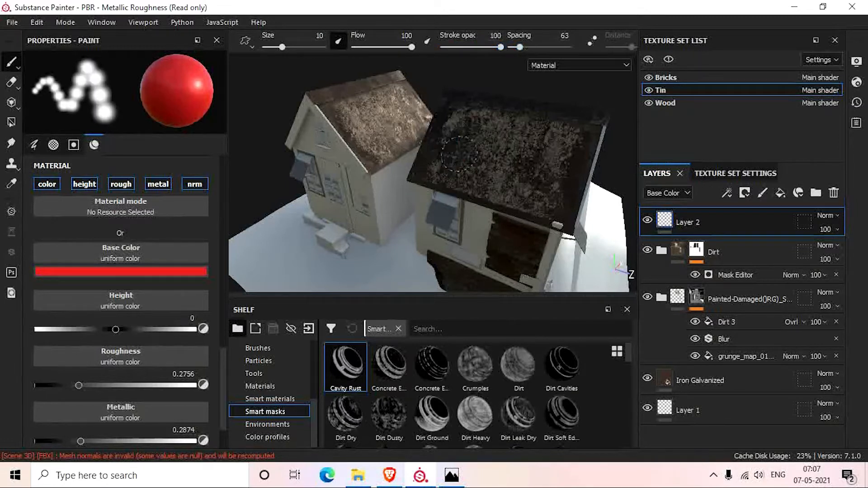
{"action": "left_click_drag", "start_coordinate": [447, 156], "coordinate": [536, 116]}
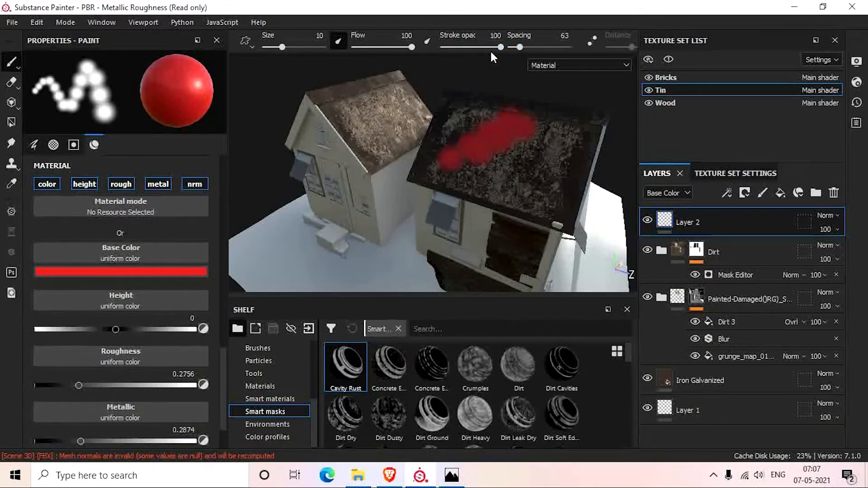
Lower the stroke opacity to 35, paint a second red stroke lower on the roof, and undo both test strokes.
{"action": "left_click_drag", "start_coordinate": [492, 47], "coordinate": [463, 47]}
{"action": "mouse_move", "coordinate": [518, 168]}
{"action": "left_mouse_down"}
{"action": "mouse_move", "coordinate": [493, 189]}
{"action": "mouse_move", "coordinate": [556, 168]}
{"action": "left_mouse_up"}
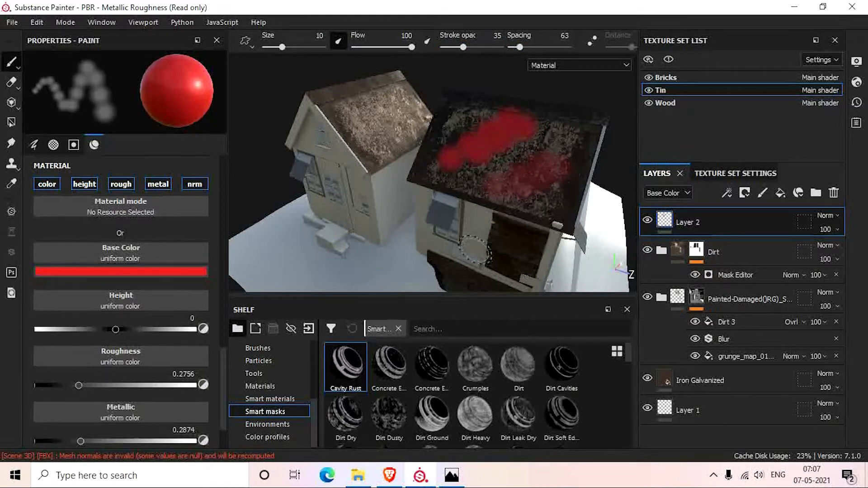
{"action": "key", "text": "ctrl+z"}
{"action": "key", "text": "ctrl+z"}
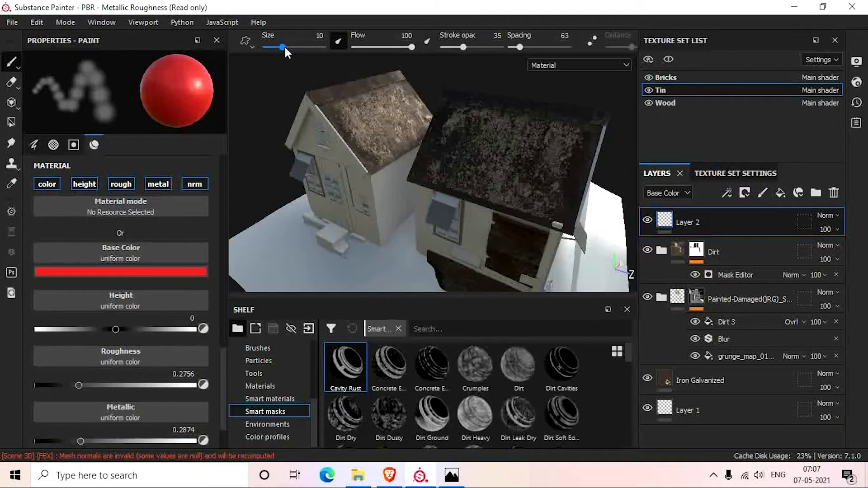
Set brush size to 14.14, stroke opacity to 100 and flow to 42, and paint soft red over the left part of the nearer roof.
{"action": "left_click_drag", "start_coordinate": [285, 47], "coordinate": [288, 47]}
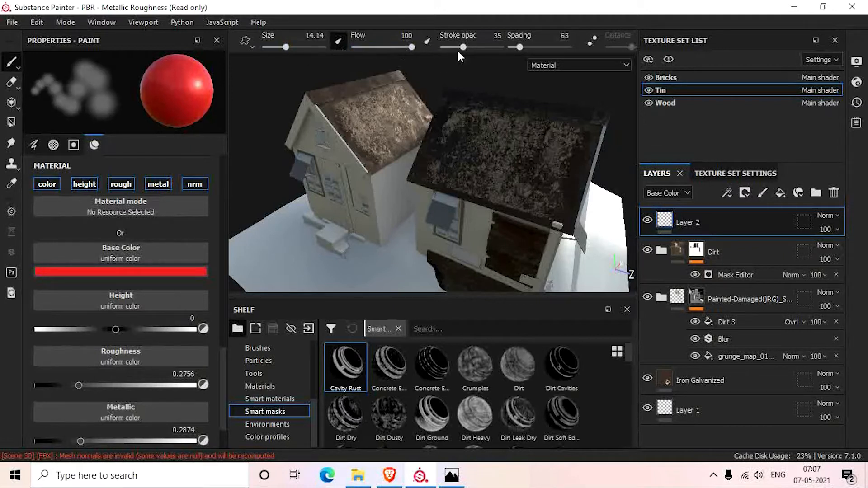
{"action": "left_click_drag", "start_coordinate": [465, 48], "coordinate": [504, 51]}
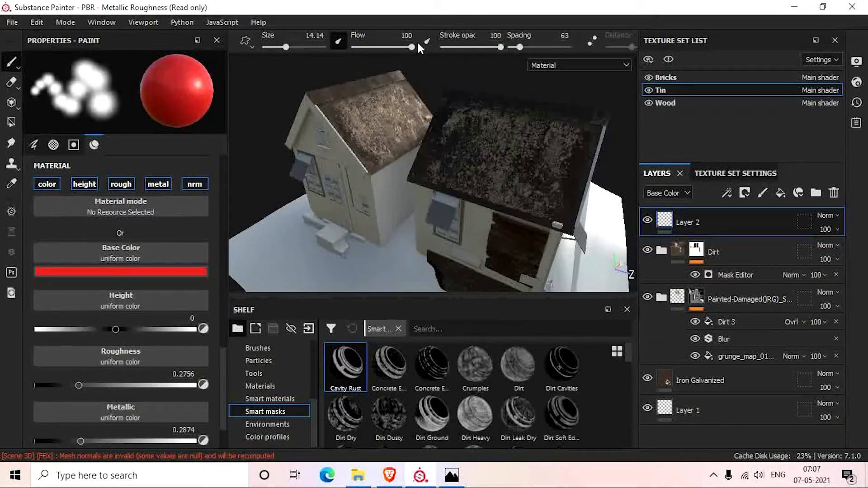
{"action": "left_click_drag", "start_coordinate": [413, 46], "coordinate": [378, 47]}
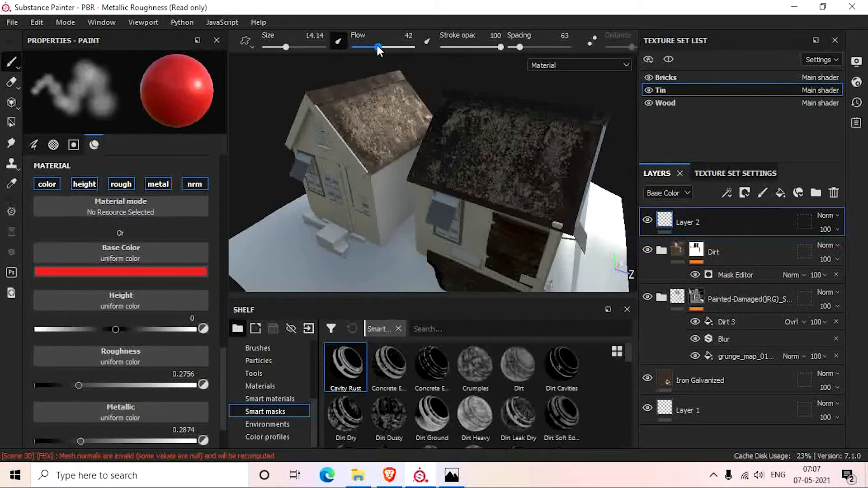
{"action": "mouse_move", "coordinate": [451, 149]}
{"action": "left_mouse_down"}
{"action": "mouse_move", "coordinate": [475, 136]}
{"action": "mouse_move", "coordinate": [524, 149]}
{"action": "left_mouse_up"}
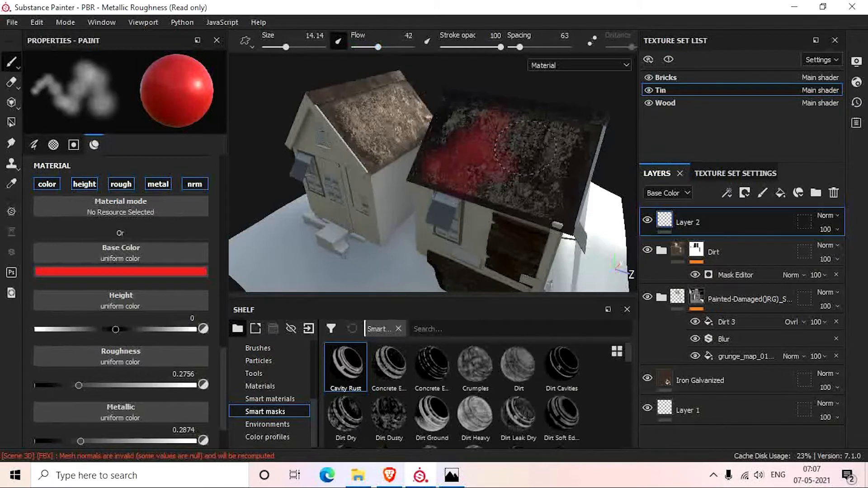
Undo the red paint on the nearer roof and set the brush flow to 100.
{"action": "mouse_move", "coordinate": [542, 213]}
{"action": "left_mouse_down", "text": "alt"}
{"action": "mouse_move", "coordinate": [529, 228]}
{"action": "mouse_move", "coordinate": [560, 194]}
{"action": "left_mouse_up", "text": "alt"}
{"action": "key", "text": "ctrl+z"}
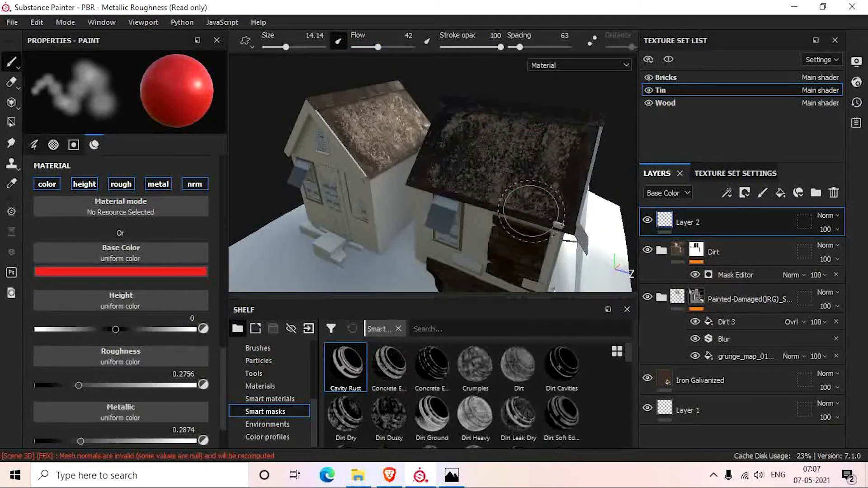
{"action": "left_click_drag", "start_coordinate": [378, 47], "coordinate": [424, 49]}
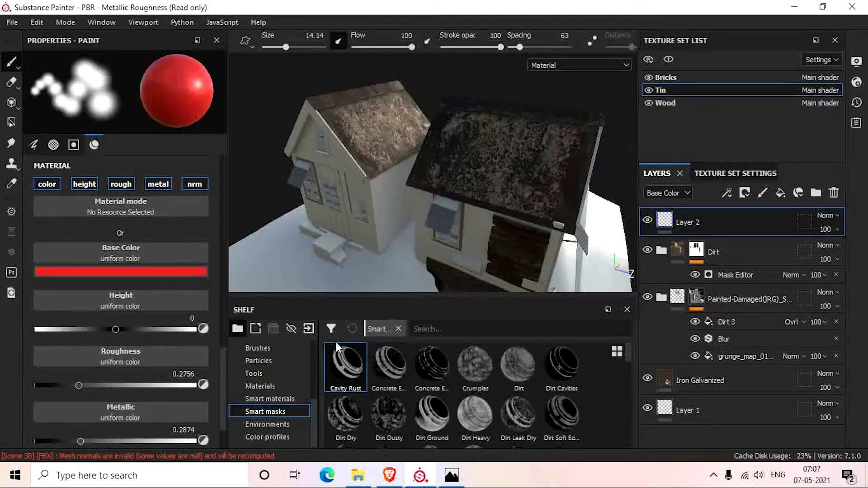
Set the paint brush's base color to a dark olive green.
{"action": "left_click", "coordinate": [154, 272]}
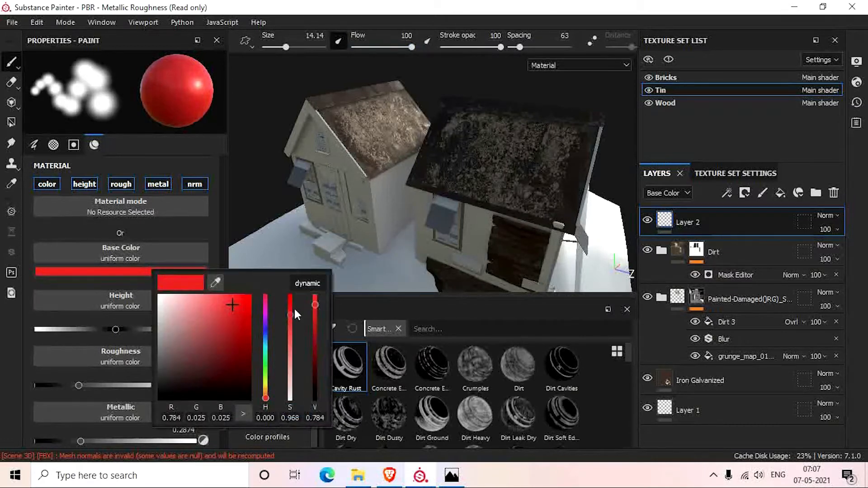
{"action": "left_click_drag", "start_coordinate": [229, 350], "coordinate": [181, 331]}
{"action": "left_click", "coordinate": [251, 199]}
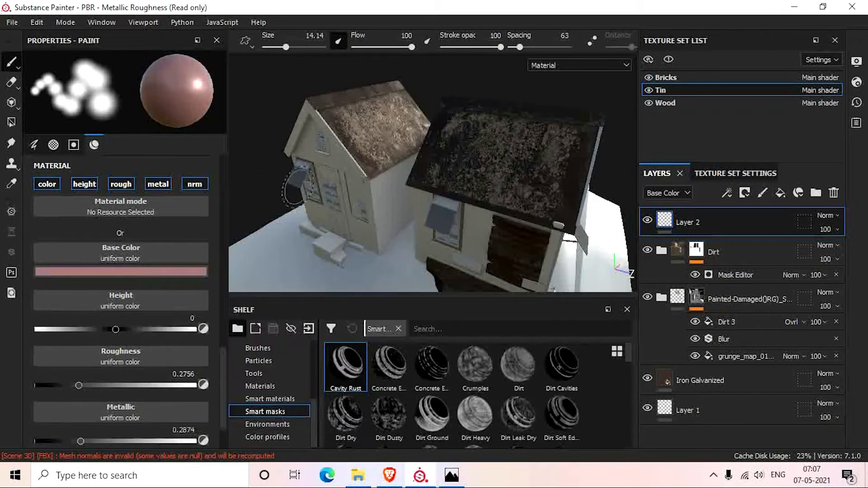
{"action": "left_click_drag", "start_coordinate": [295, 193], "coordinate": [294, 187], "text": "alt"}
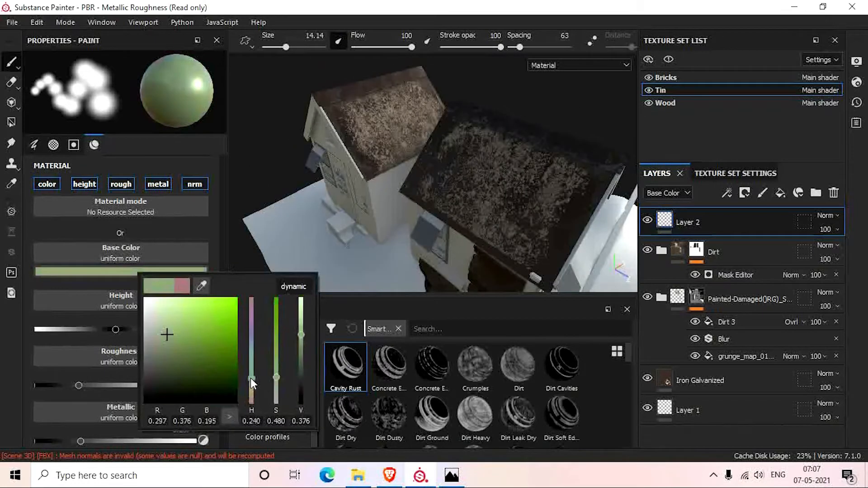
{"action": "left_click_drag", "start_coordinate": [250, 378], "coordinate": [250, 380]}
{"action": "left_click_drag", "start_coordinate": [201, 369], "coordinate": [180, 369]}
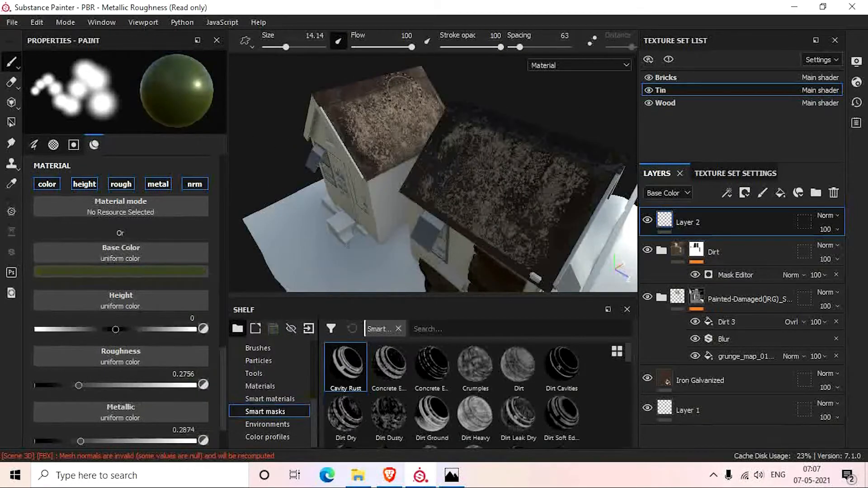
Try covering both tin roofs with dark green at full stroke opacity and undo the strokes.
{"action": "left_click_drag", "start_coordinate": [398, 86], "coordinate": [393, 149]}
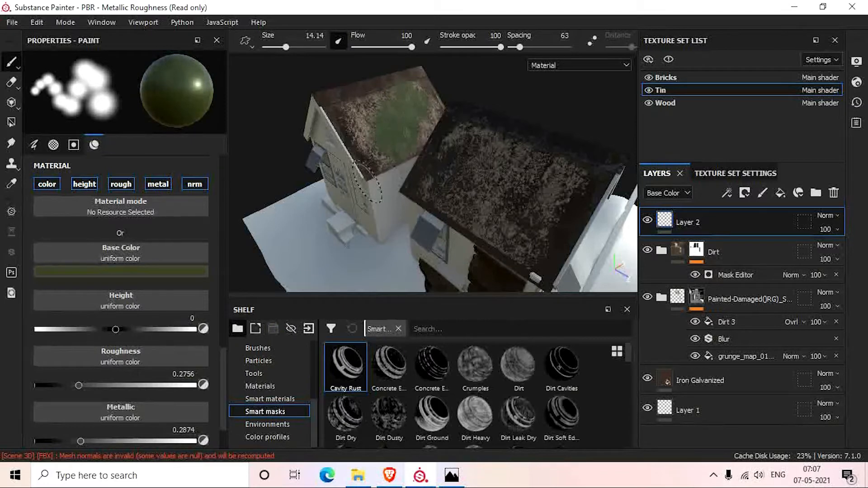
{"action": "mouse_move", "coordinate": [361, 176]}
{"action": "left_mouse_down", "text": "alt"}
{"action": "mouse_move", "coordinate": [313, 214]}
{"action": "mouse_move", "coordinate": [222, 167]}
{"action": "mouse_move", "coordinate": [253, 171]}
{"action": "mouse_move", "coordinate": [235, 174]}
{"action": "mouse_move", "coordinate": [281, 168]}
{"action": "mouse_move", "coordinate": [430, 110]}
{"action": "mouse_move", "coordinate": [425, 147]}
{"action": "mouse_move", "coordinate": [339, 156]}
{"action": "mouse_move", "coordinate": [397, 107]}
{"action": "mouse_move", "coordinate": [394, 122]}
{"action": "mouse_move", "coordinate": [362, 139]}
{"action": "mouse_move", "coordinate": [465, 121]}
{"action": "mouse_move", "coordinate": [446, 137]}
{"action": "left_mouse_up", "text": "alt"}
{"action": "middle_click_drag", "start_coordinate": [446, 137], "coordinate": [406, 206], "text": "alt"}
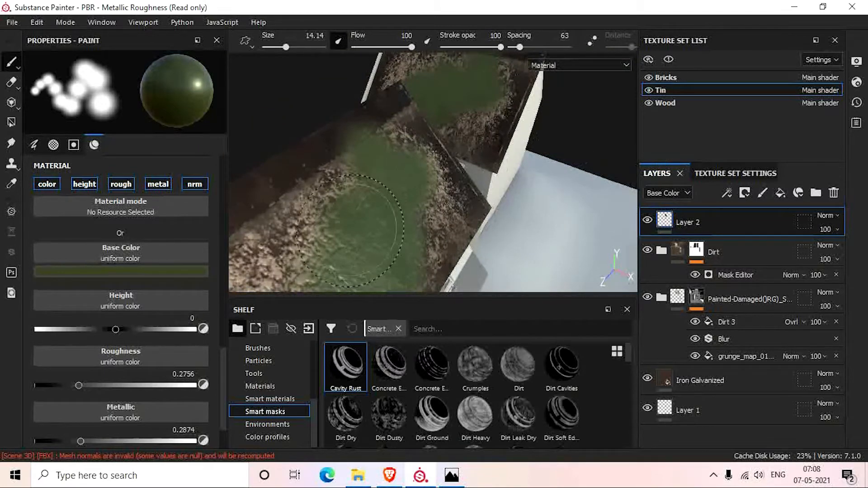
{"action": "mouse_move", "coordinate": [391, 186]}
{"action": "left_mouse_down", "text": "alt"}
{"action": "mouse_move", "coordinate": [406, 150]}
{"action": "mouse_move", "coordinate": [465, 120]}
{"action": "mouse_move", "coordinate": [330, 169]}
{"action": "mouse_move", "coordinate": [409, 143]}
{"action": "left_mouse_up", "text": "alt"}
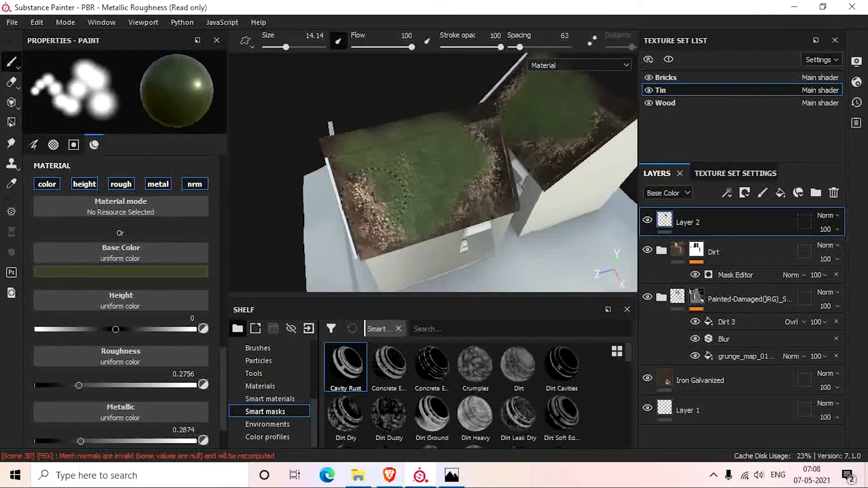
{"action": "left_click_drag", "start_coordinate": [397, 240], "coordinate": [384, 229], "text": "alt"}
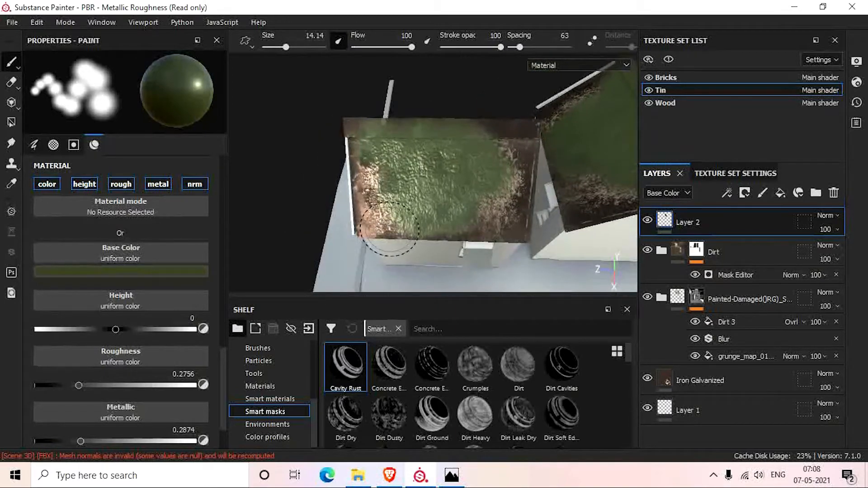
{"action": "key", "text": "ctrl+z"}
{"action": "key", "text": "ctrl+z"}
{"action": "key", "text": "ctrl+z"}
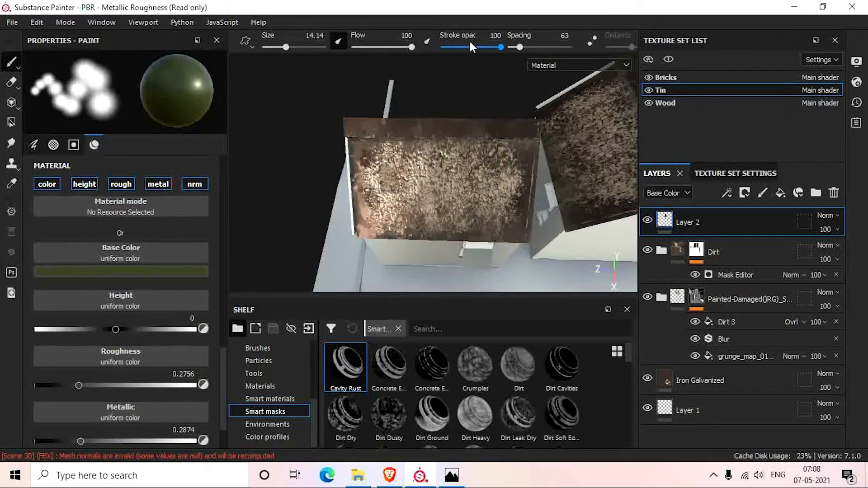
Set the stroke opacity to 44 and paint translucent dark green patches over the tin roofs of both houses.
{"action": "mouse_move", "coordinate": [501, 47]}
{"action": "left_mouse_down"}
{"action": "mouse_move", "coordinate": [454, 45]}
{"action": "mouse_move", "coordinate": [469, 47]}
{"action": "left_mouse_up"}
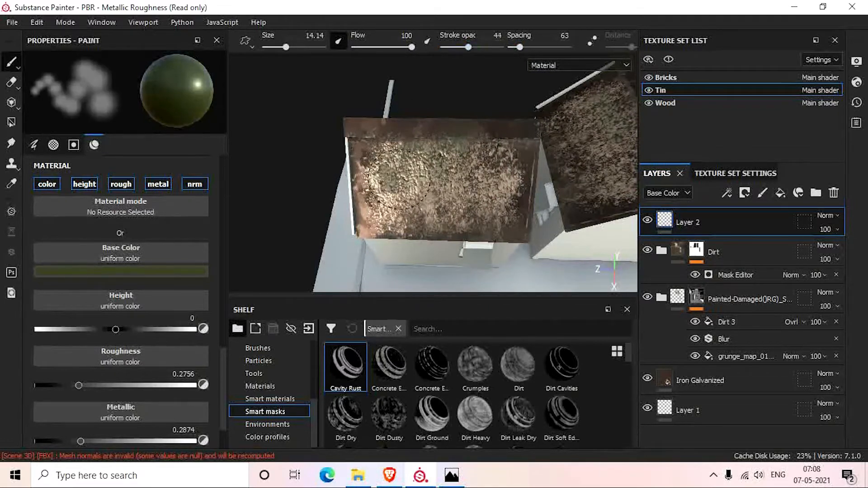
{"action": "left_click_drag", "start_coordinate": [328, 241], "coordinate": [511, 246], "text": "alt"}
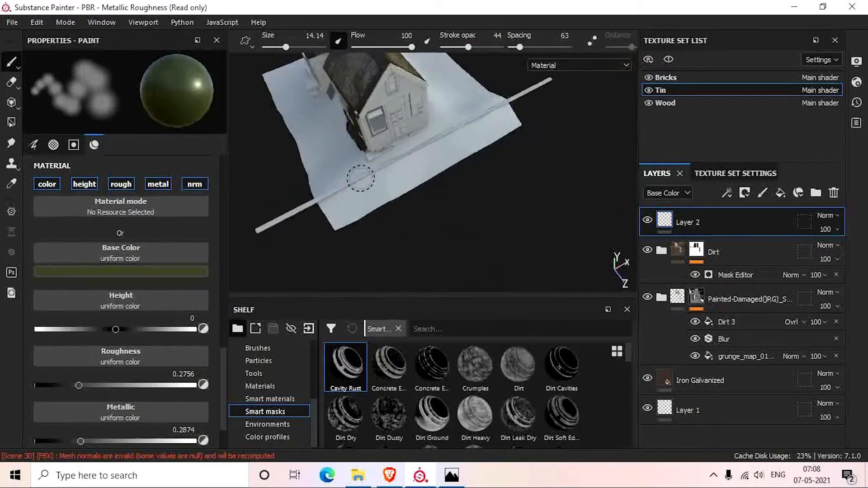
{"action": "middle_click_drag", "start_coordinate": [361, 178], "coordinate": [366, 226], "text": "alt"}
{"action": "left_click_drag", "start_coordinate": [366, 225], "coordinate": [433, 203], "text": "alt"}
{"action": "middle_click_drag", "start_coordinate": [343, 203], "coordinate": [470, 202], "text": "alt"}
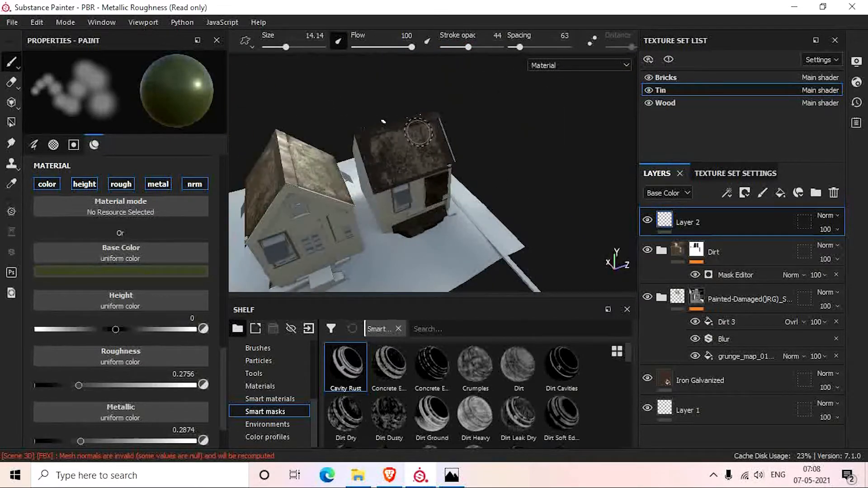
{"action": "mouse_move", "coordinate": [398, 174]}
{"action": "left_mouse_down", "text": "alt"}
{"action": "mouse_move", "coordinate": [303, 216]}
{"action": "mouse_move", "coordinate": [421, 199]}
{"action": "left_mouse_up", "text": "alt"}
{"action": "middle_click_drag", "start_coordinate": [421, 199], "coordinate": [453, 194], "text": "alt"}
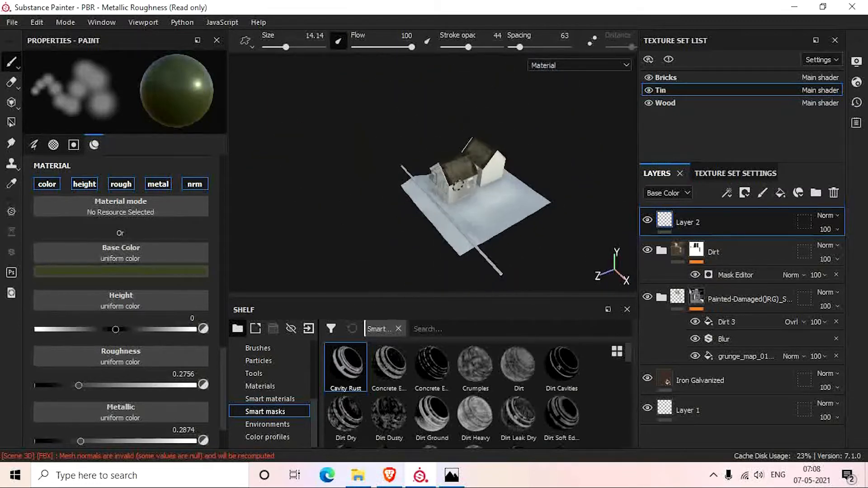
{"action": "scroll", "coordinate": [453, 195], "scroll_direction": "up", "scroll_amount": 10}
{"action": "left_click_drag", "start_coordinate": [456, 168], "coordinate": [455, 185], "text": "alt"}
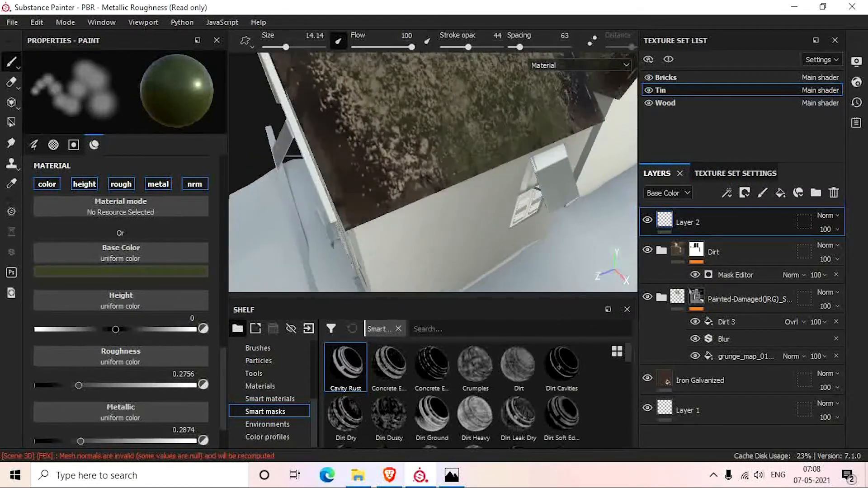
{"action": "middle_click_drag", "start_coordinate": [456, 185], "coordinate": [463, 175], "text": "alt"}
{"action": "left_click_drag", "start_coordinate": [463, 175], "coordinate": [452, 161], "text": "alt"}
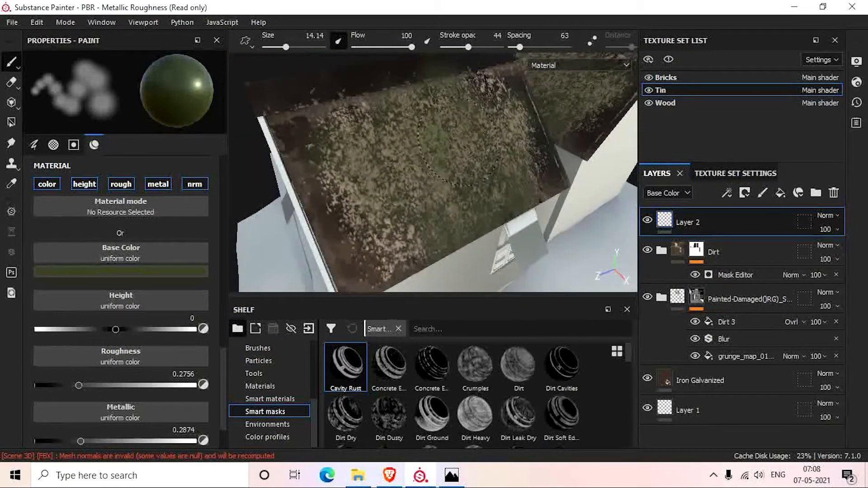
Apply the Dirt Cavities smart mask to Layer 2 and set its Mask Builder level to 0.62.
{"action": "left_click", "coordinate": [697, 248]}
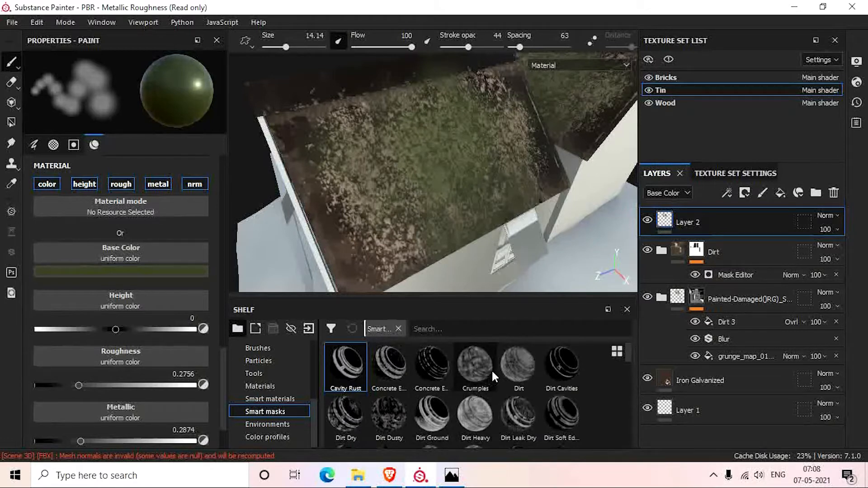
{"action": "left_click_drag", "start_coordinate": [554, 365], "coordinate": [668, 226]}
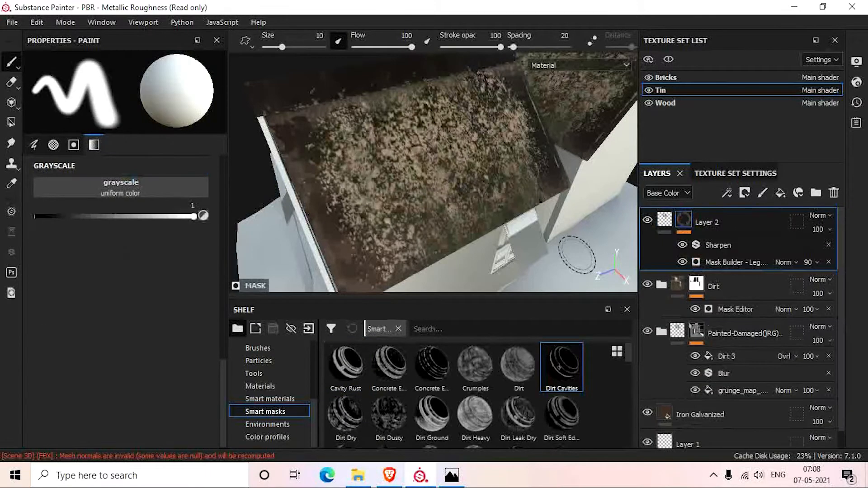
{"action": "left_click", "coordinate": [717, 263]}
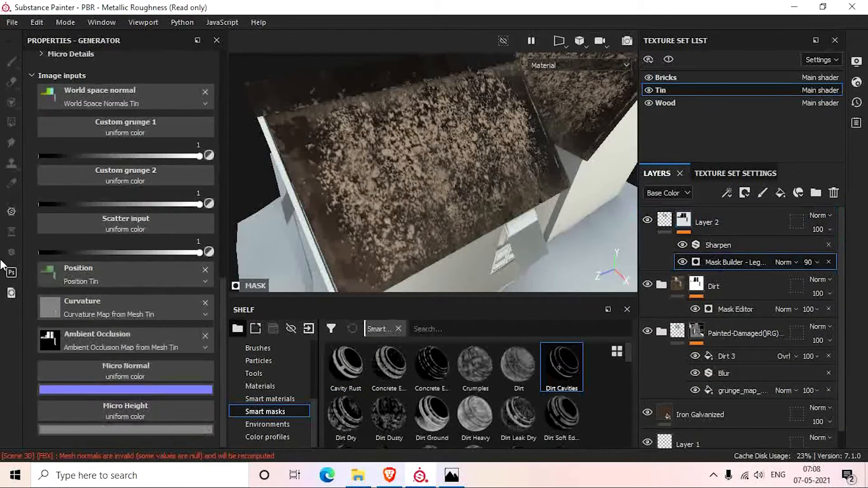
{"action": "scroll", "coordinate": [85, 244], "scroll_direction": "up", "scroll_amount": 10}
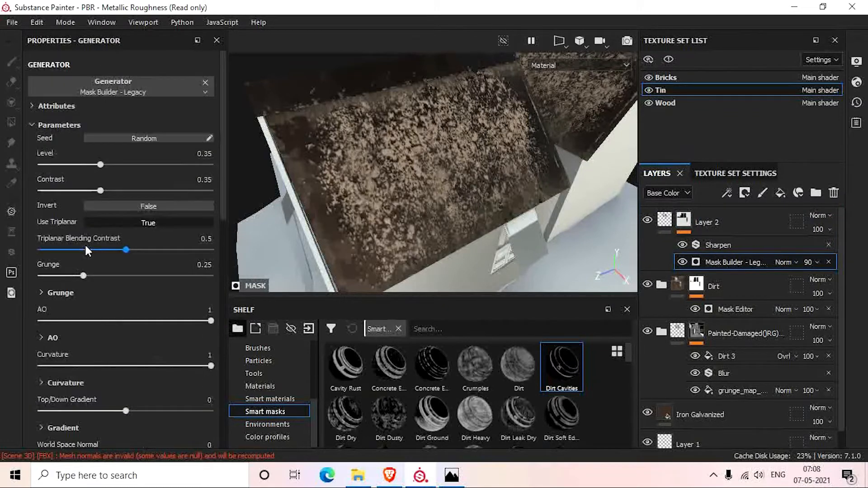
{"action": "left_click_drag", "start_coordinate": [100, 163], "coordinate": [145, 163]}
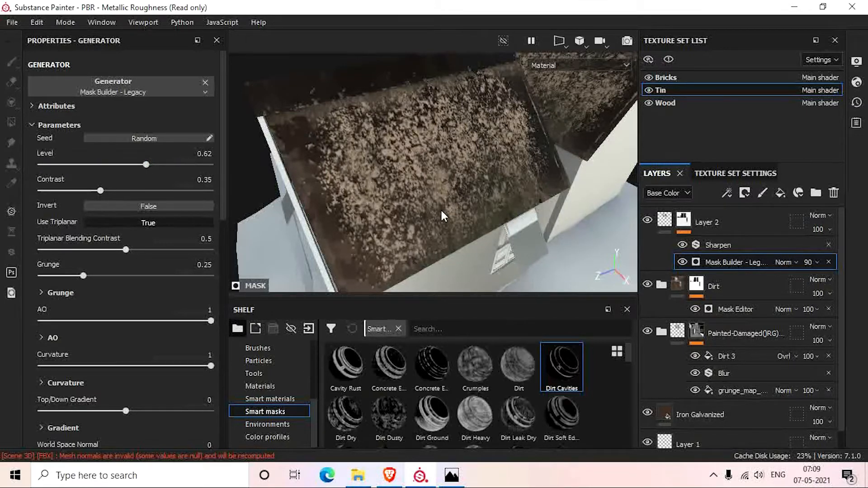
Set the Mask Builder's triplanar blending contrast to 0.64 and its top/down gradient to 0.41.
{"action": "left_click_drag", "start_coordinate": [100, 189], "coordinate": [81, 188]}
{"action": "mouse_move", "coordinate": [158, 250]}
{"action": "left_mouse_down"}
{"action": "mouse_move", "coordinate": [131, 250]}
{"action": "mouse_move", "coordinate": [149, 250]}
{"action": "left_mouse_up"}
{"action": "scroll", "coordinate": [130, 271], "scroll_direction": "down", "scroll_amount": 1}
{"action": "scroll", "coordinate": [104, 285], "scroll_direction": "down", "scroll_amount": 1}
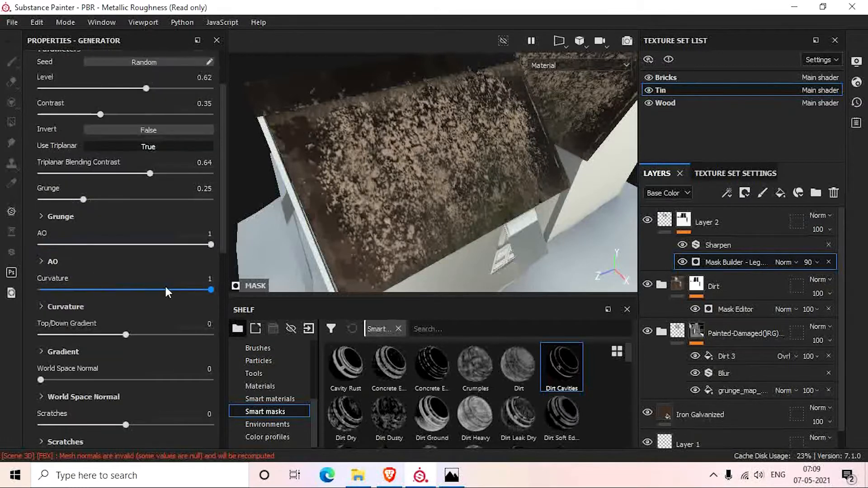
{"action": "left_click_drag", "start_coordinate": [92, 289], "coordinate": [212, 289]}
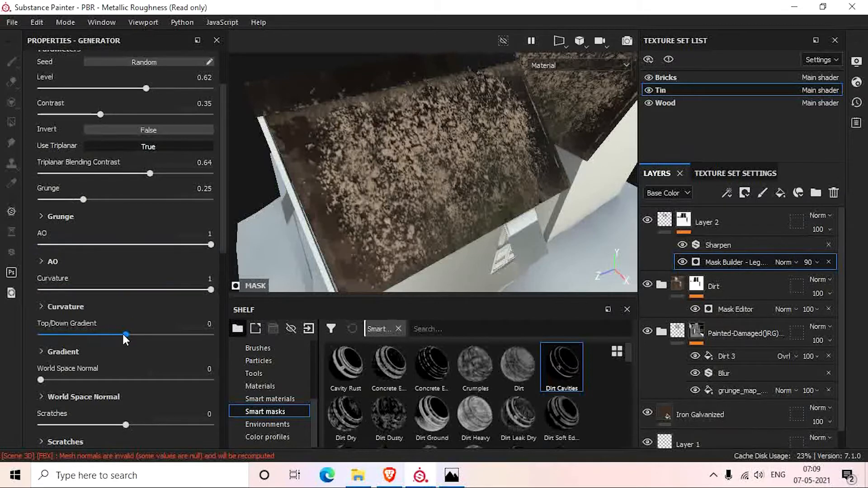
{"action": "left_click_drag", "start_coordinate": [123, 335], "coordinate": [145, 333]}
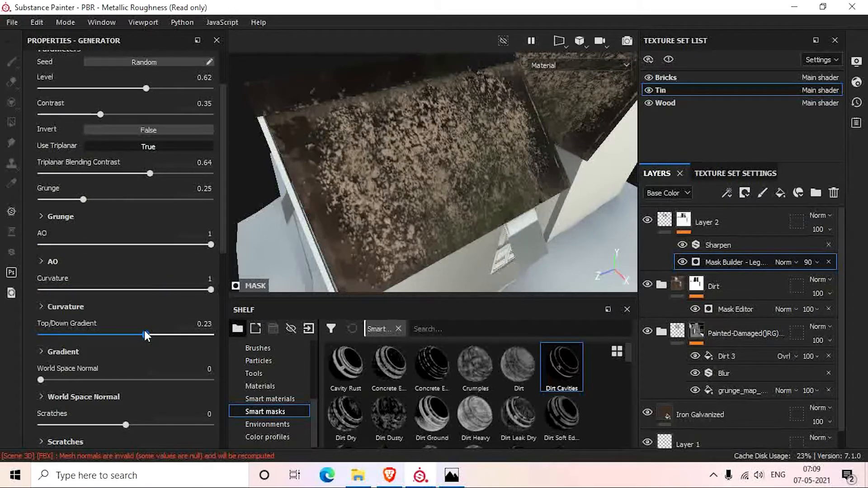
{"action": "left_click_drag", "start_coordinate": [397, 239], "coordinate": [392, 202], "text": "alt"}
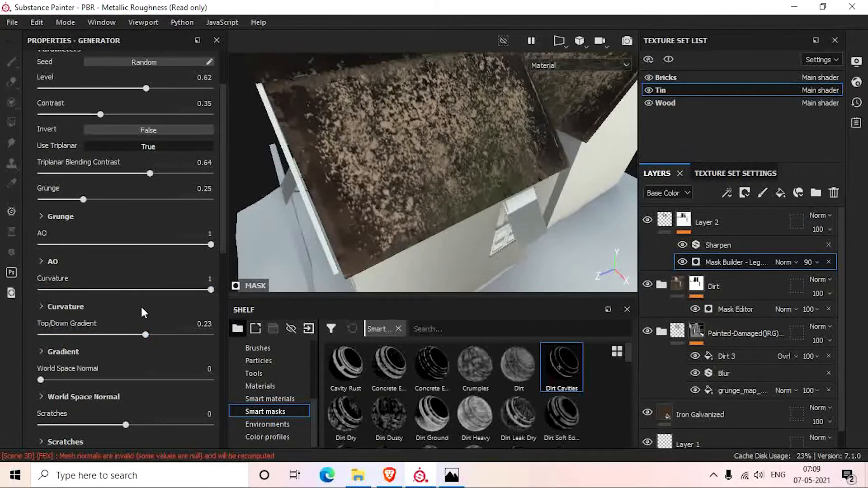
{"action": "mouse_move", "coordinate": [145, 334]}
{"action": "left_mouse_down"}
{"action": "mouse_move", "coordinate": [199, 335]}
{"action": "mouse_move", "coordinate": [159, 338]}
{"action": "left_mouse_up"}
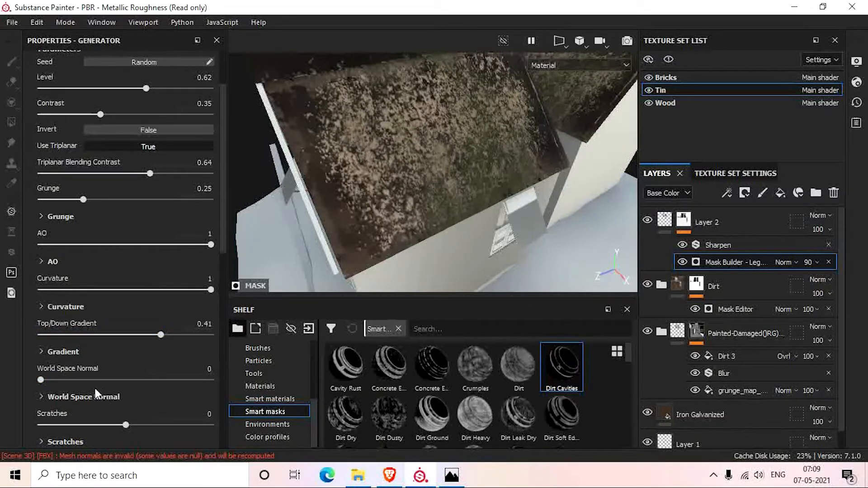
Set the Mask Builder's scratches to 0.08 and scatter to 0.07.
{"action": "mouse_move", "coordinate": [41, 379]}
{"action": "left_mouse_down"}
{"action": "mouse_move", "coordinate": [115, 380]}
{"action": "mouse_move", "coordinate": [40, 380]}
{"action": "left_mouse_up"}
{"action": "scroll", "coordinate": [97, 400], "scroll_direction": "down", "scroll_amount": 3}
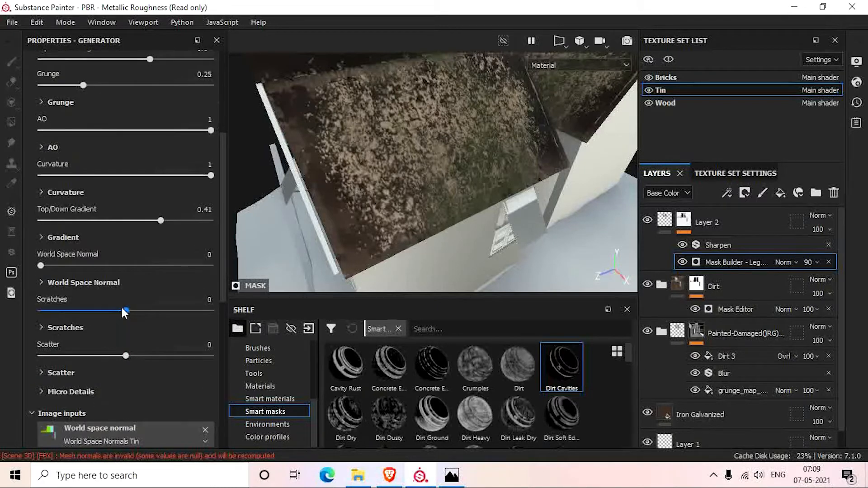
{"action": "mouse_move", "coordinate": [123, 310]}
{"action": "left_mouse_down"}
{"action": "mouse_move", "coordinate": [168, 311]}
{"action": "mouse_move", "coordinate": [132, 304]}
{"action": "left_mouse_up"}
{"action": "mouse_move", "coordinate": [125, 357]}
{"action": "left_mouse_down"}
{"action": "mouse_move", "coordinate": [163, 355]}
{"action": "mouse_move", "coordinate": [132, 355]}
{"action": "left_mouse_up"}
Examine the masked green paint on both roofs from several angles and distances.
{"action": "middle_click_drag", "start_coordinate": [358, 217], "coordinate": [373, 236]}
{"action": "scroll", "coordinate": [374, 236], "scroll_direction": "down", "scroll_amount": 5}
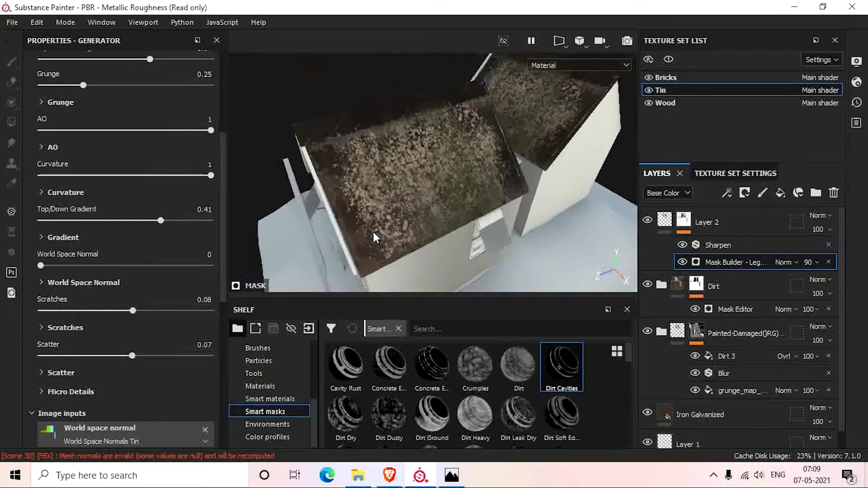
{"action": "left_click_drag", "start_coordinate": [374, 238], "coordinate": [473, 225], "text": "alt"}
{"action": "left_click_drag", "start_coordinate": [392, 206], "coordinate": [284, 211], "text": "alt"}
{"action": "middle_click_drag", "start_coordinate": [364, 209], "coordinate": [424, 262], "text": "alt"}
{"action": "scroll", "coordinate": [416, 243], "scroll_direction": "down", "scroll_amount": 3}
{"action": "scroll", "coordinate": [416, 243], "scroll_direction": "up", "scroll_amount": 4}
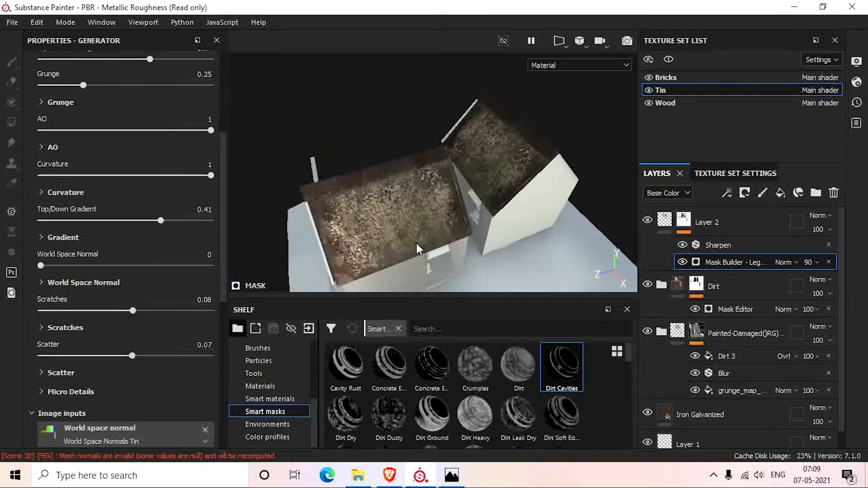
{"action": "left_click_drag", "start_coordinate": [429, 233], "coordinate": [366, 244], "text": "alt"}
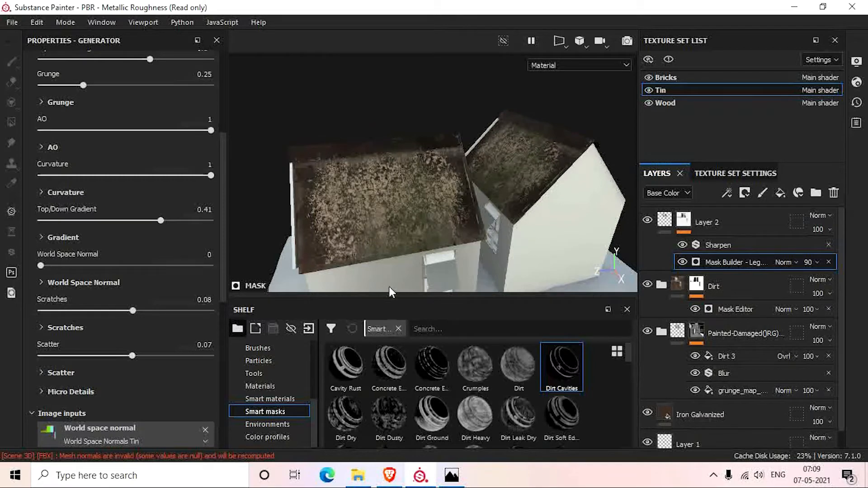
Add a paint layer above Layer 2 and set the brush's base color to dark yellowish brown (R 0.031, G 0.025, B 0.004).
{"action": "left_click", "coordinate": [719, 222]}
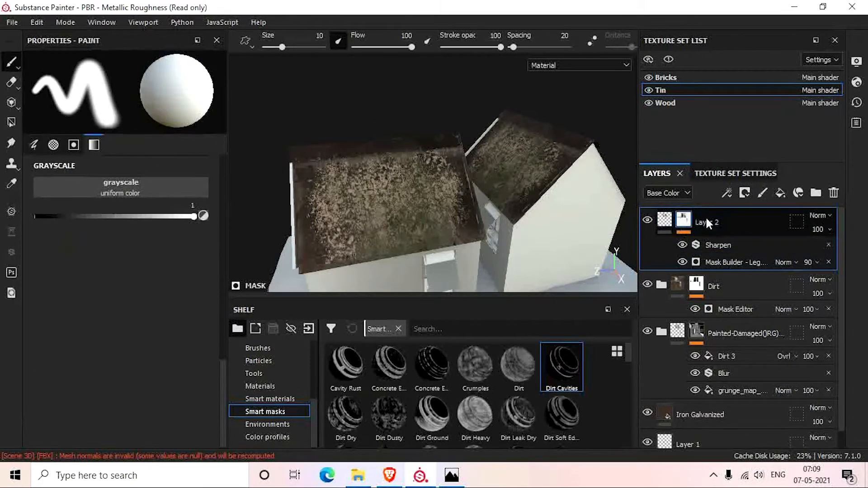
{"action": "left_click", "coordinate": [762, 192]}
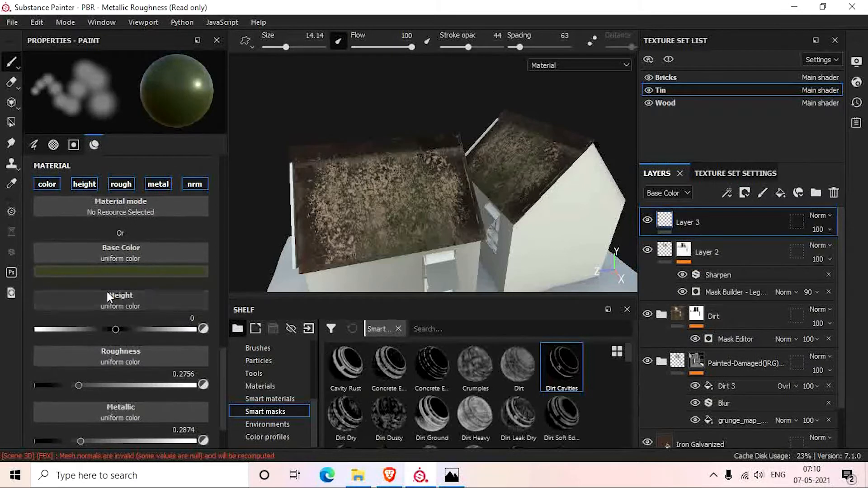
{"action": "left_click", "coordinate": [109, 272]}
{"action": "left_click_drag", "start_coordinate": [153, 364], "coordinate": [121, 388]}
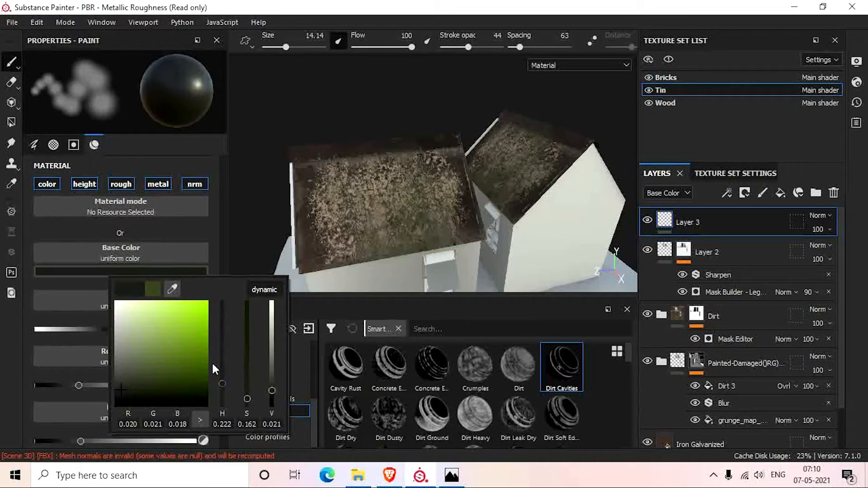
{"action": "left_click_drag", "start_coordinate": [222, 383], "coordinate": [220, 338]}
{"action": "left_click_drag", "start_coordinate": [245, 395], "coordinate": [169, 384]}
{"action": "left_click", "coordinate": [177, 377]}
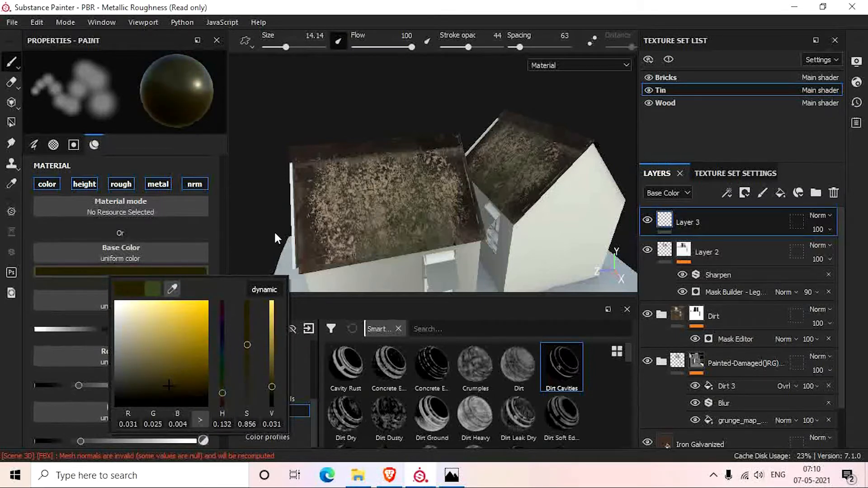
Try a stroke of the dark brown paint on the roof with the current soft brush.
{"action": "mouse_move", "coordinate": [311, 186]}
{"action": "left_mouse_down"}
{"action": "mouse_move", "coordinate": [357, 177]}
{"action": "mouse_move", "coordinate": [344, 174]}
{"action": "mouse_move", "coordinate": [316, 198]}
{"action": "mouse_move", "coordinate": [364, 217]}
{"action": "left_mouse_up"}
{"action": "mouse_move", "coordinate": [349, 178]}
{"action": "left_mouse_down", "text": "alt"}
{"action": "mouse_move", "coordinate": [344, 205]}
{"action": "mouse_move", "coordinate": [335, 166]}
{"action": "mouse_move", "coordinate": [347, 209]}
{"action": "mouse_move", "coordinate": [392, 167]}
{"action": "mouse_move", "coordinate": [444, 158]}
{"action": "mouse_move", "coordinate": [447, 172]}
{"action": "mouse_move", "coordinate": [465, 154]}
{"action": "mouse_move", "coordinate": [497, 162]}
{"action": "mouse_move", "coordinate": [482, 175]}
{"action": "left_mouse_up", "text": "alt"}
{"action": "scroll", "coordinate": [348, 200], "scroll_direction": "up", "scroll_amount": 3}
{"action": "key", "text": "ctrl"}
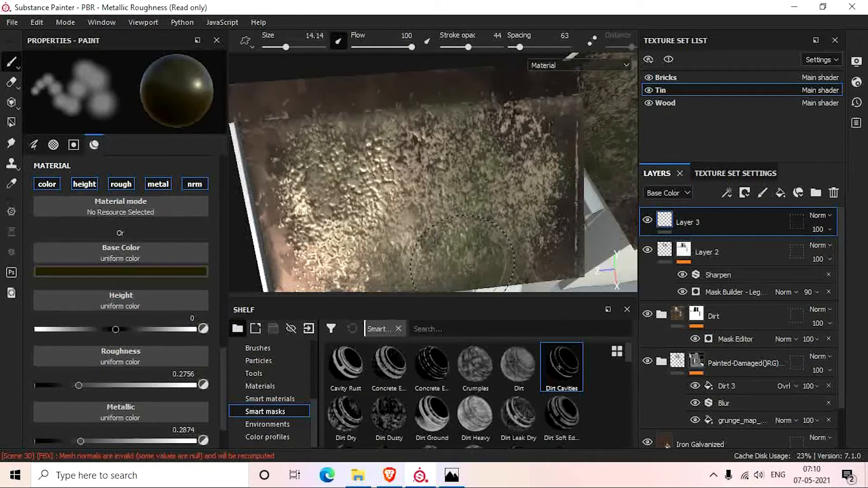
{"action": "key", "text": "ctrl"}
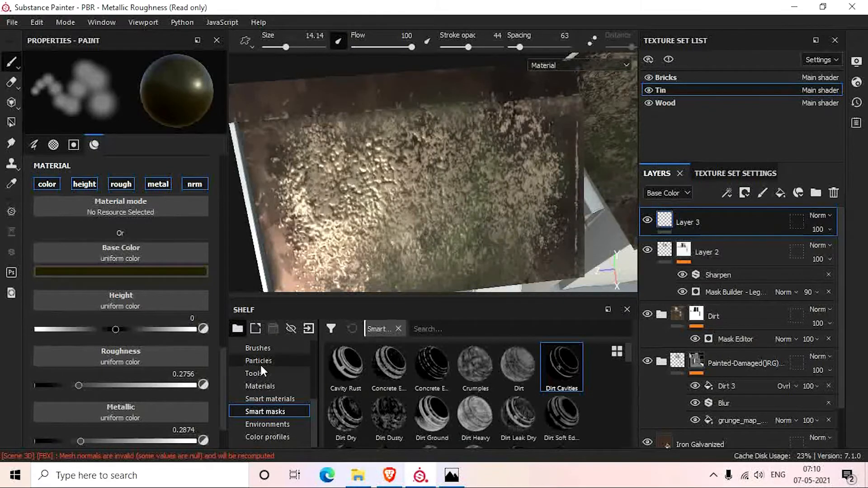
Choose the Artistic Heavy brush and reduce its size to 4.37.
{"action": "left_click", "coordinate": [266, 348]}
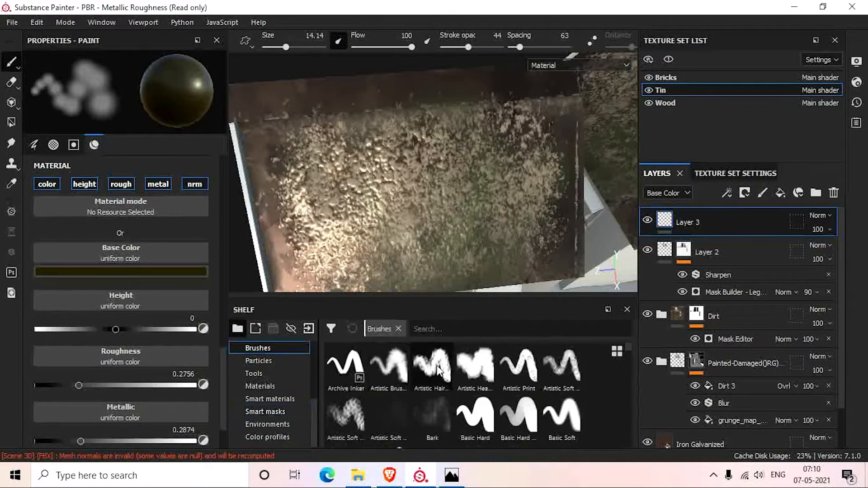
{"action": "left_click", "coordinate": [474, 372]}
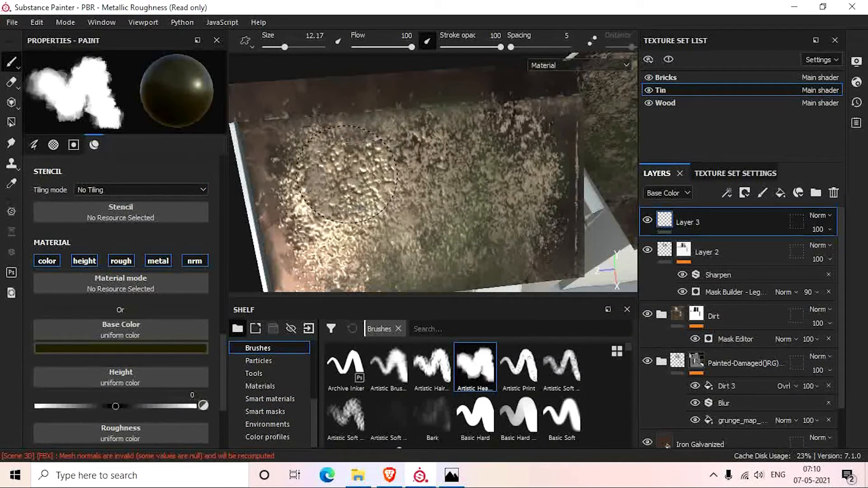
{"action": "mouse_move", "coordinate": [472, 360]}
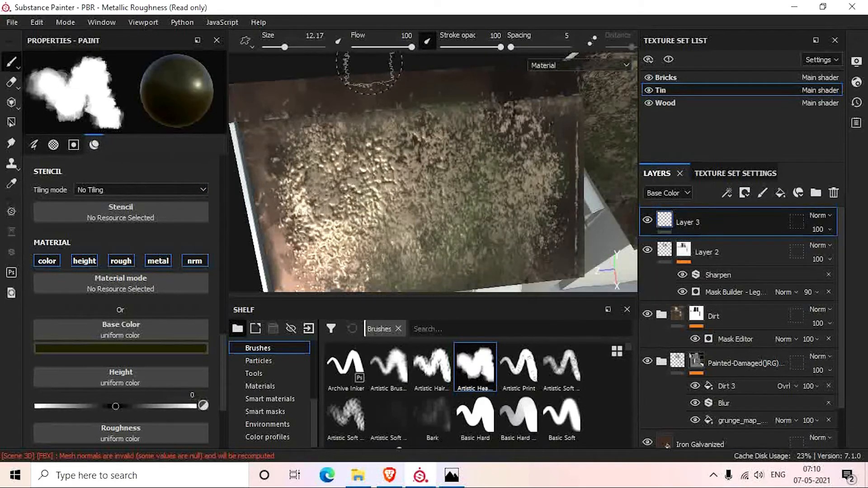
{"action": "key", "text": "bracketleft"}
{"action": "key", "text": "bracketleft"}
{"action": "key", "text": "bracketleft"}
{"action": "key", "text": "bracketleft"}
{"action": "key", "text": "bracketleft"}
{"action": "key", "text": "bracketleft"}
{"action": "key", "text": "bracketleft"}
{"action": "key", "text": "bracketleft"}
{"action": "key", "text": "bracketleft"}
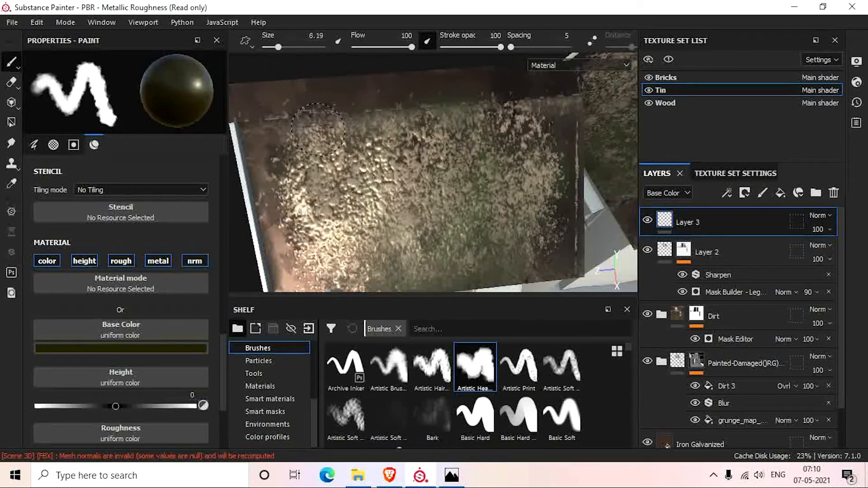
{"action": "key", "text": "bracketright"}
{"action": "key", "text": "bracketright"}
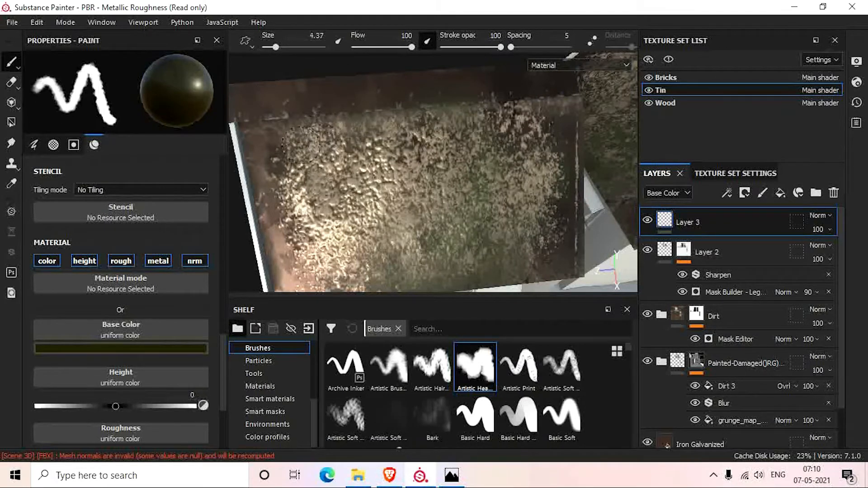
Try a short stroke near the roof's upper corner with the new brush and undo it.
{"action": "mouse_move", "coordinate": [299, 130]}
{"action": "left_mouse_down"}
{"action": "mouse_move", "coordinate": [314, 146]}
{"action": "mouse_move", "coordinate": [343, 148]}
{"action": "mouse_move", "coordinate": [370, 188]}
{"action": "mouse_move", "coordinate": [363, 168]}
{"action": "mouse_move", "coordinate": [283, 161]}
{"action": "mouse_move", "coordinate": [350, 145]}
{"action": "left_mouse_up"}
{"action": "key", "text": "ctrl+z"}
{"action": "scroll", "coordinate": [374, 165], "scroll_direction": "down", "scroll_amount": 2}
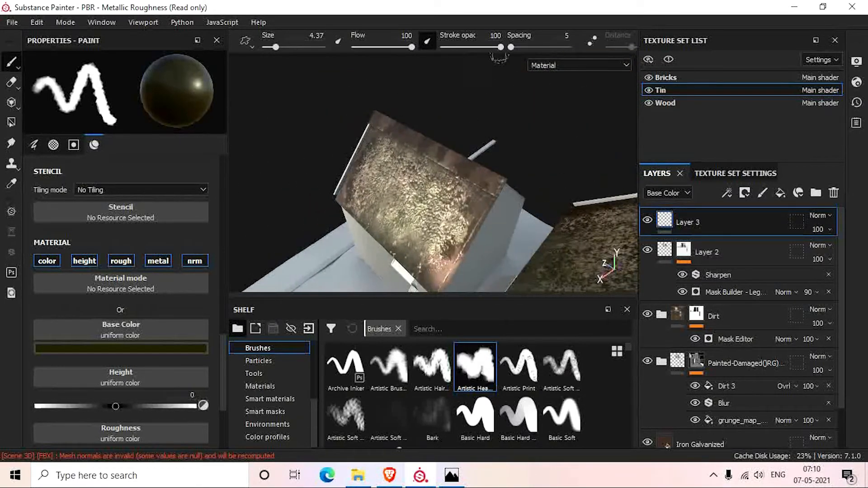
Set the brush to stroke opacity 71, spacing 72 and size 9.57, and dab dark brown paint over the roofs on Layer 3.
{"action": "mouse_move", "coordinate": [511, 47]}
{"action": "left_mouse_down"}
{"action": "mouse_move", "coordinate": [530, 45]}
{"action": "mouse_move", "coordinate": [483, 47]}
{"action": "left_mouse_up"}
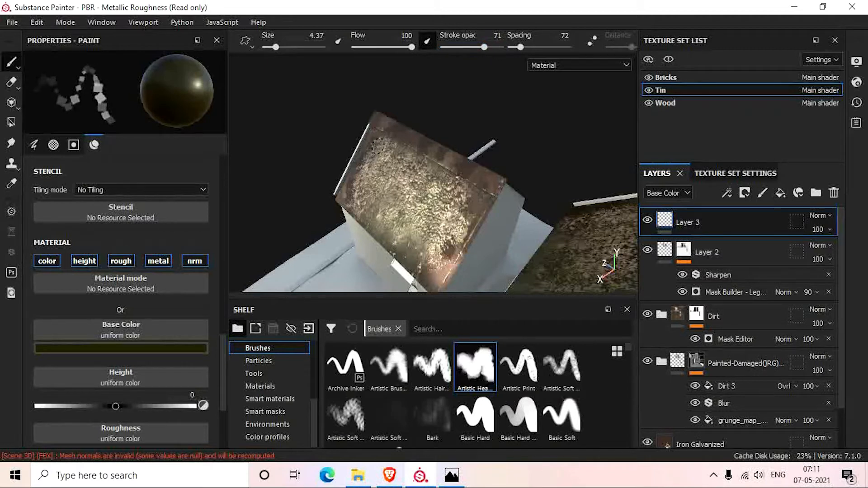
{"action": "right_click_drag", "start_coordinate": [378, 146], "coordinate": [381, 138], "text": "ctrl"}
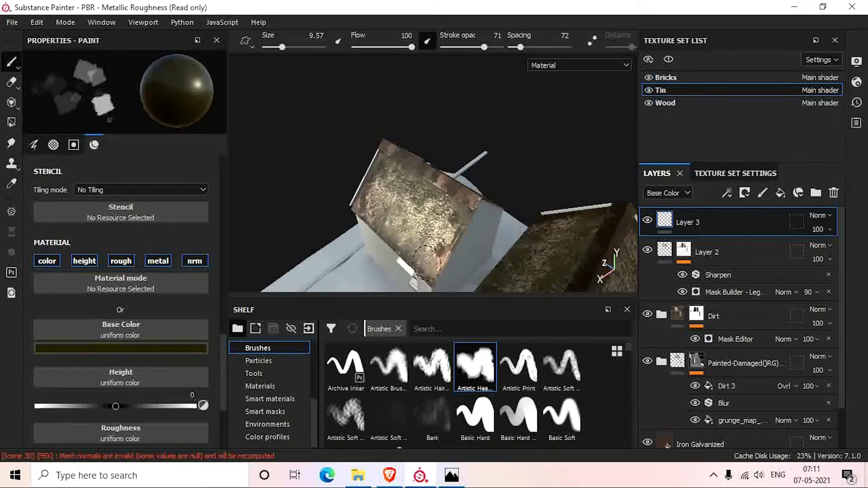
{"action": "mouse_move", "coordinate": [432, 271]}
{"action": "left_mouse_down", "text": "alt"}
{"action": "mouse_move", "coordinate": [519, 254]}
{"action": "mouse_move", "coordinate": [411, 216]}
{"action": "left_mouse_up", "text": "alt"}
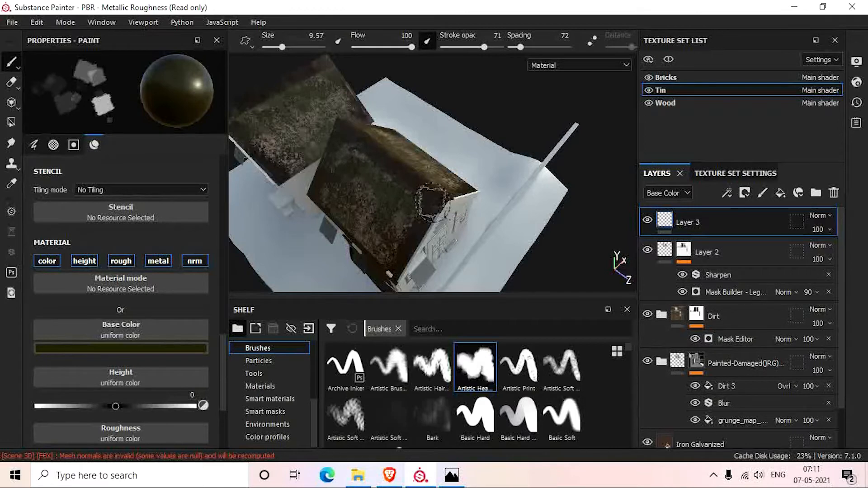
{"action": "left_click_drag", "start_coordinate": [422, 203], "coordinate": [315, 169], "text": "alt"}
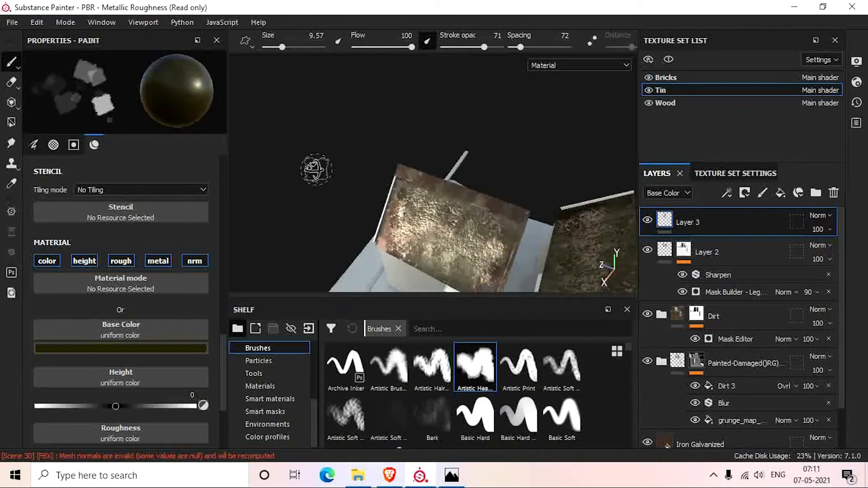
{"action": "scroll", "coordinate": [414, 169], "scroll_direction": "up", "scroll_amount": 4}
{"action": "left_click_drag", "start_coordinate": [413, 169], "coordinate": [498, 206], "text": "alt"}
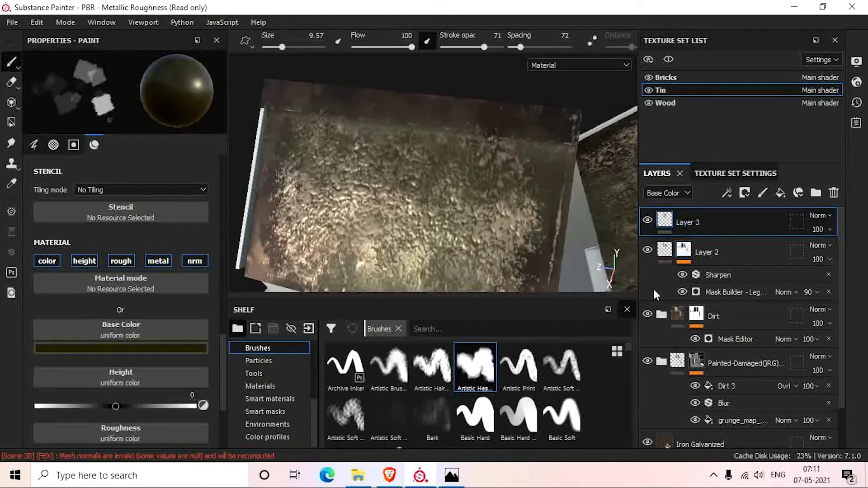
Apply the Dirt Dry smart mask to Layer 3.
{"action": "left_click", "coordinate": [272, 412]}
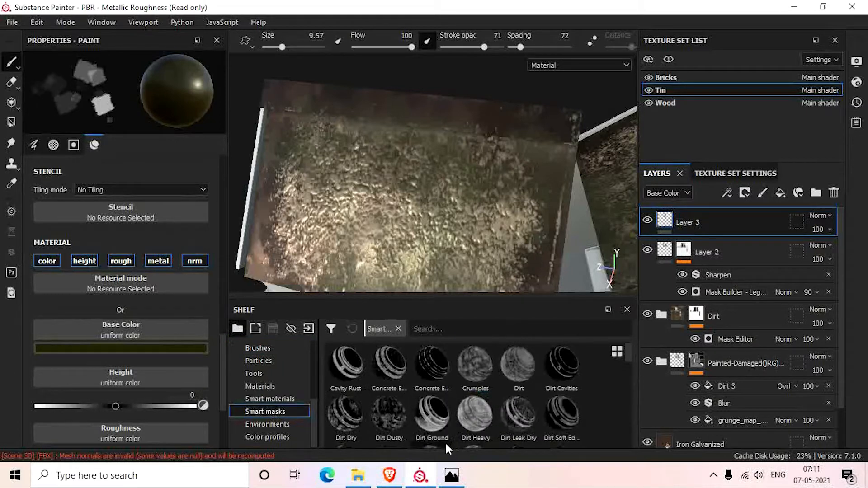
{"action": "left_click_drag", "start_coordinate": [342, 423], "coordinate": [683, 224]}
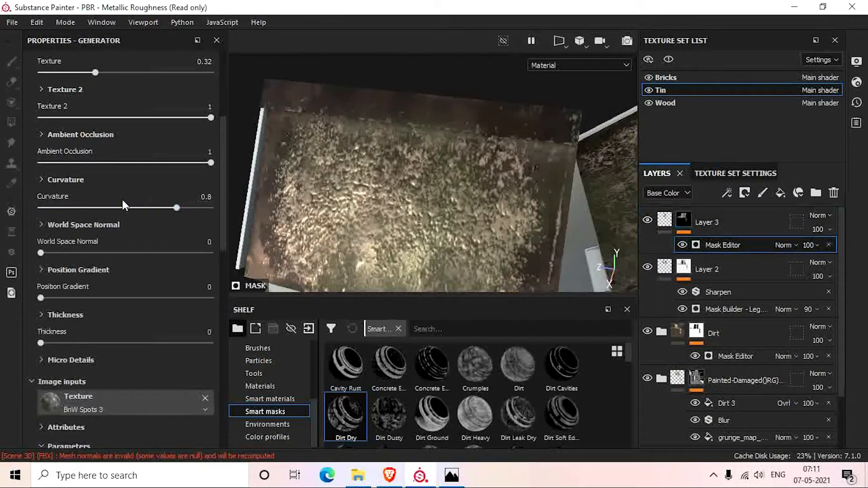
{"action": "scroll", "coordinate": [117, 121], "scroll_direction": "up", "scroll_amount": 5}
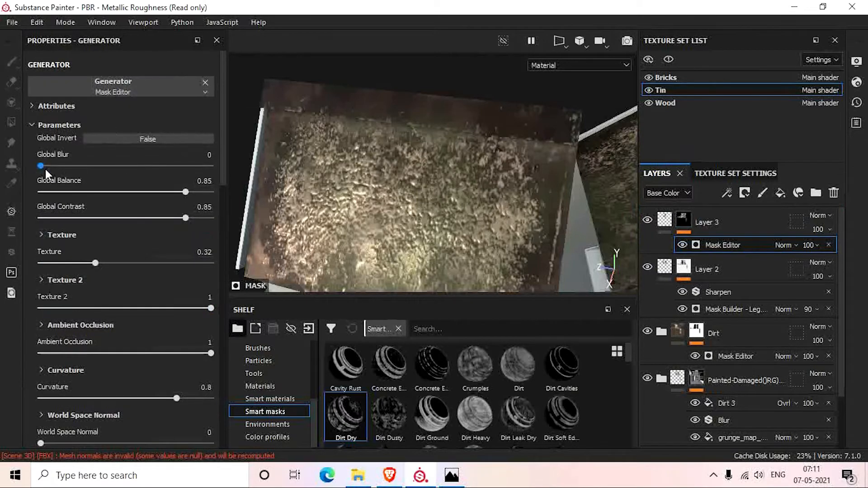
Set the Mask Editor's global blur to 1.92 and global balance to 0.86 on Layer 3's mask.
{"action": "left_click_drag", "start_coordinate": [41, 166], "coordinate": [61, 162]}
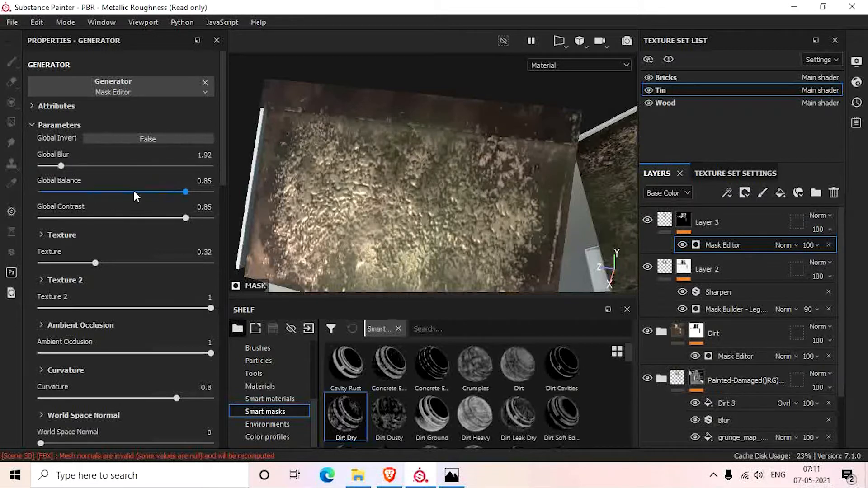
{"action": "mouse_move", "coordinate": [174, 189]}
{"action": "left_mouse_down"}
{"action": "mouse_move", "coordinate": [118, 188]}
{"action": "mouse_move", "coordinate": [196, 188]}
{"action": "mouse_move", "coordinate": [178, 188]}
{"action": "mouse_move", "coordinate": [186, 192]}
{"action": "left_mouse_up"}
{"action": "left_click_drag", "start_coordinate": [418, 144], "coordinate": [359, 167], "text": "alt"}
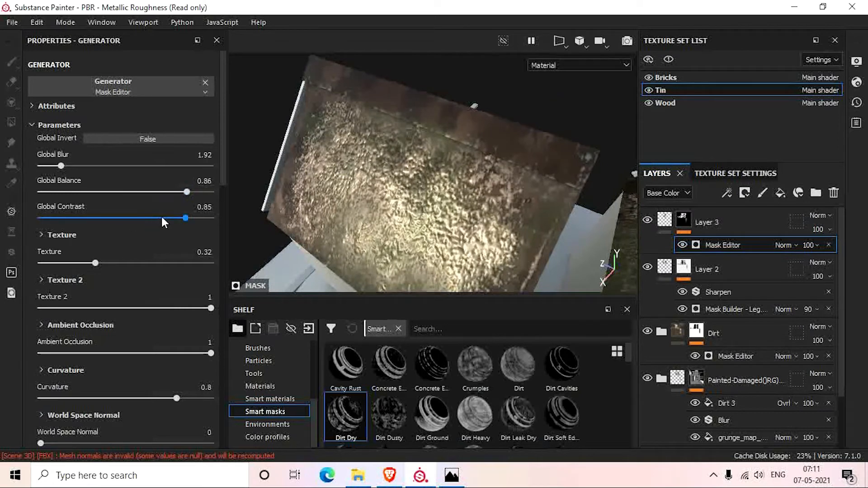
{"action": "mouse_move", "coordinate": [177, 217]}
{"action": "left_mouse_down"}
{"action": "mouse_move", "coordinate": [143, 216]}
{"action": "mouse_move", "coordinate": [185, 217]}
{"action": "left_mouse_up"}
{"action": "mouse_move", "coordinate": [95, 262]}
{"action": "left_mouse_down"}
{"action": "mouse_move", "coordinate": [154, 263]}
{"action": "mouse_move", "coordinate": [95, 262]}
{"action": "left_mouse_up"}
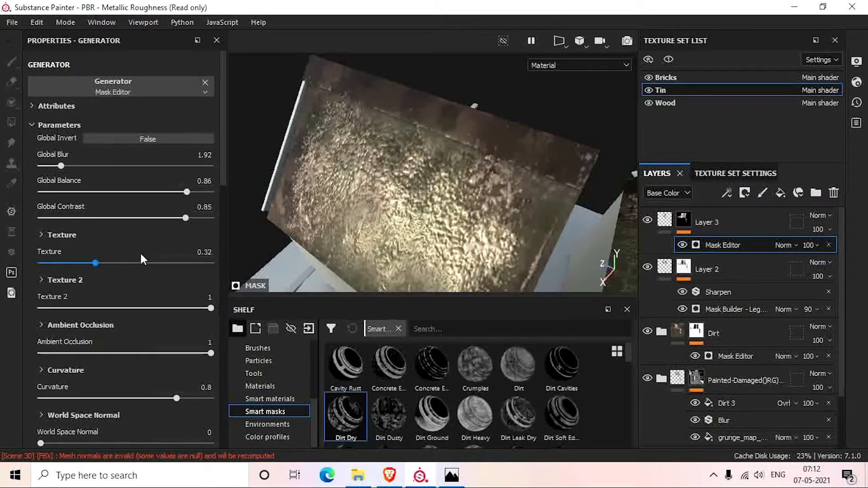
Set Texture 2 to 0.92 in the Mask Editor, keeping ambient occlusion at 1.
{"action": "left_click_drag", "start_coordinate": [211, 307], "coordinate": [143, 308]}
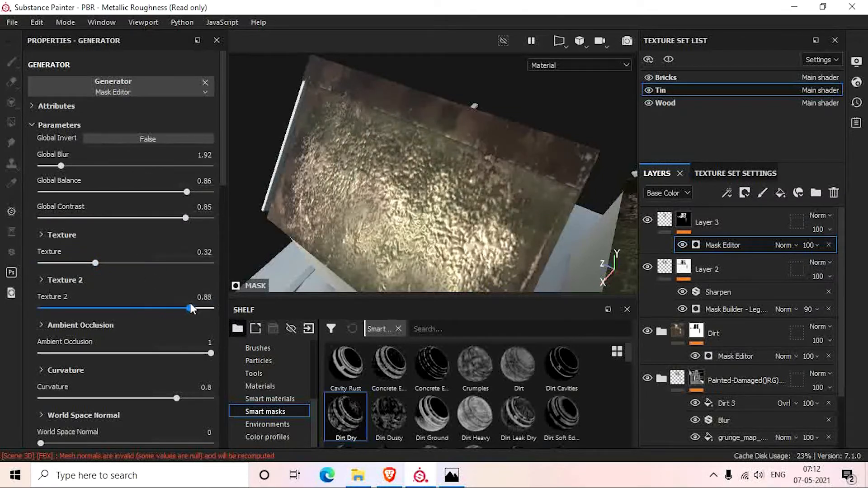
{"action": "left_click_drag", "start_coordinate": [195, 305], "coordinate": [197, 307]}
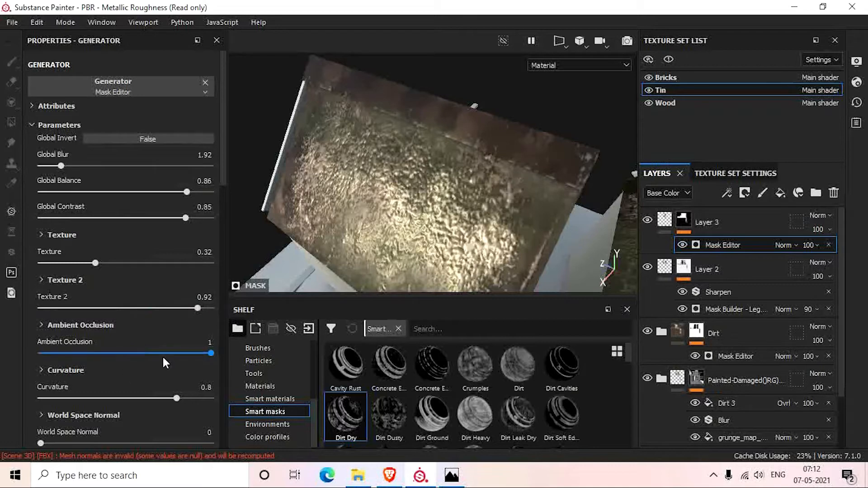
{"action": "left_click_drag", "start_coordinate": [136, 353], "coordinate": [211, 353]}
{"action": "scroll", "coordinate": [136, 378], "scroll_direction": "down", "scroll_amount": 5}
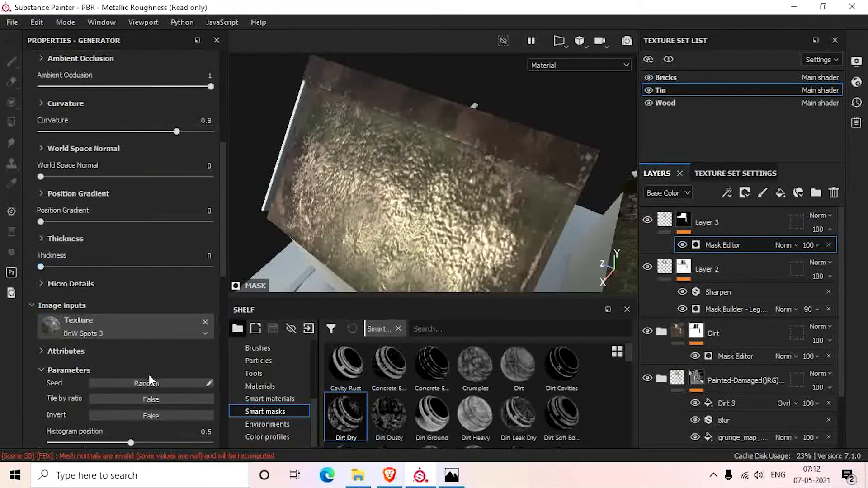
{"action": "scroll", "coordinate": [446, 174], "scroll_direction": "down", "scroll_amount": 2}
Frame both roofs and switch from painting to Iray rendering mode.
{"action": "left_click_drag", "start_coordinate": [446, 178], "coordinate": [396, 164], "text": "alt"}
{"action": "left_click", "coordinate": [65, 24]}
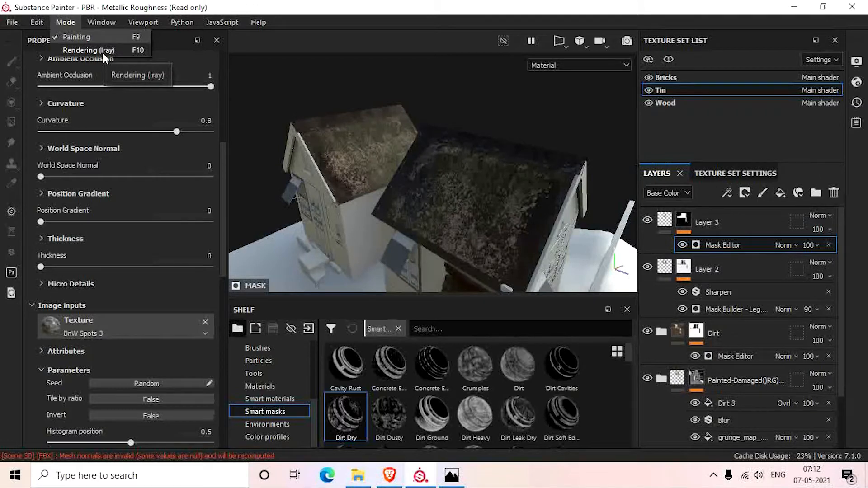
{"action": "key", "text": "Escape"}
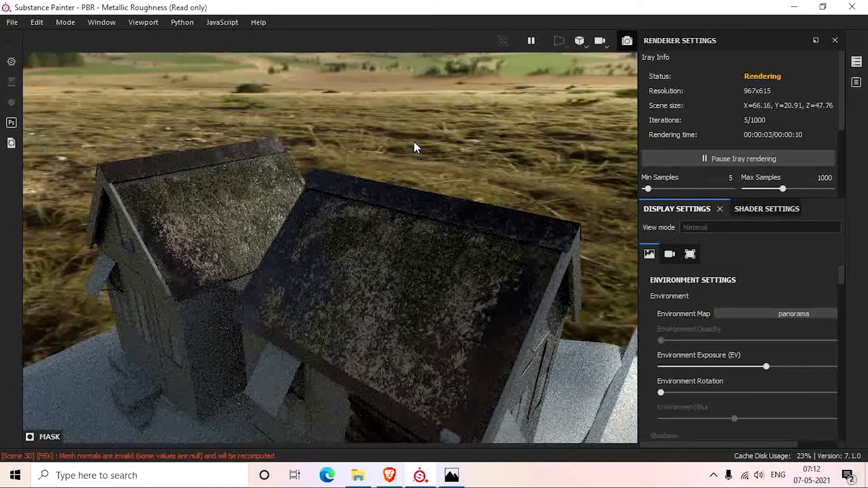
Examine the rendered roofs of both houses from several angles and up close.
{"action": "left_click_drag", "start_coordinate": [394, 208], "coordinate": [379, 245], "text": "alt"}
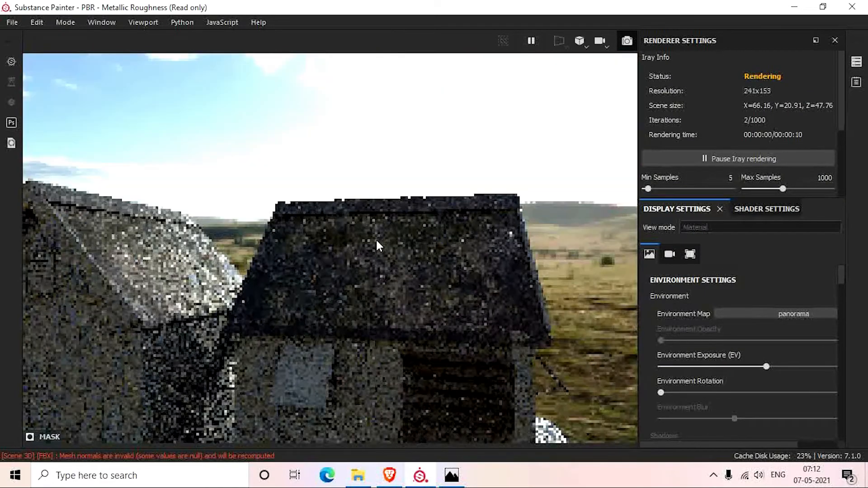
{"action": "middle_click_drag", "start_coordinate": [368, 248], "coordinate": [457, 149], "text": "alt"}
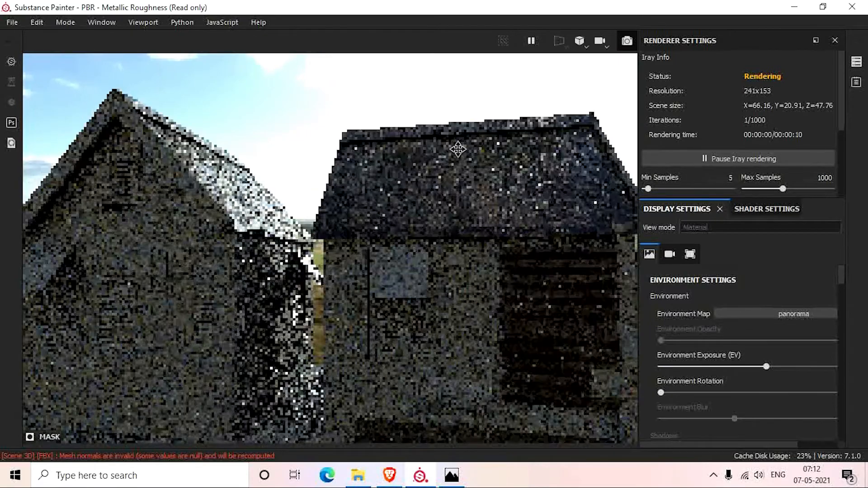
{"action": "left_click_drag", "start_coordinate": [430, 185], "coordinate": [299, 260], "text": "alt"}
{"action": "middle_click_drag", "start_coordinate": [374, 211], "coordinate": [323, 218], "text": "alt"}
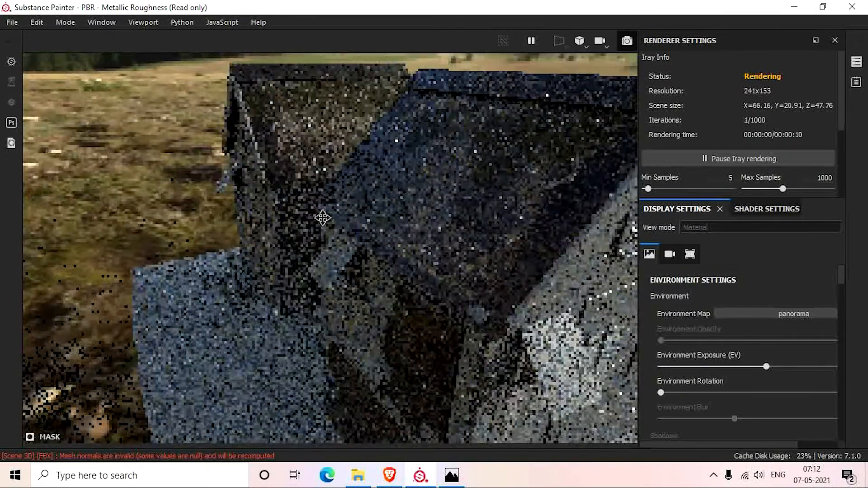
{"action": "left_click_drag", "start_coordinate": [322, 217], "coordinate": [426, 174], "text": "alt"}
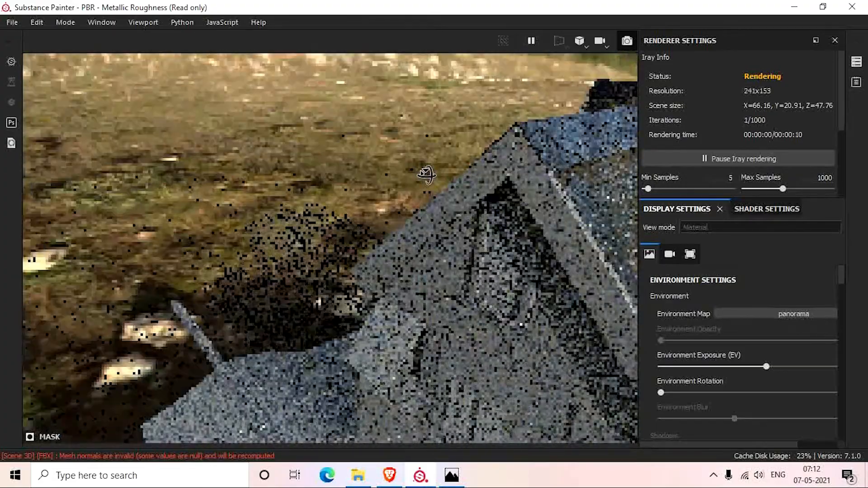
{"action": "middle_click_drag", "start_coordinate": [426, 175], "coordinate": [210, 165], "text": "alt"}
{"action": "middle_click_drag", "start_coordinate": [509, 190], "coordinate": [292, 177], "text": "alt"}
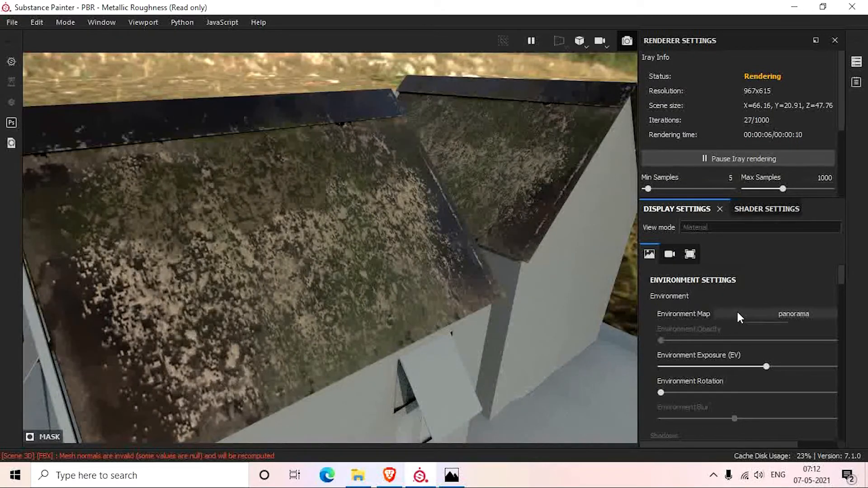
Raise the environment exposure moderately to brighten the Iray render.
{"action": "left_click", "coordinate": [762, 366]}
{"action": "left_click", "coordinate": [798, 366]}
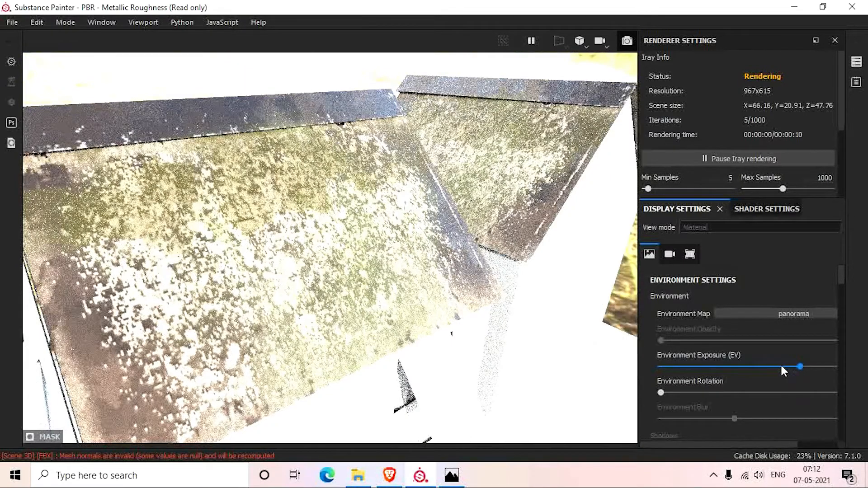
{"action": "left_click", "coordinate": [774, 367]}
{"action": "left_click_drag", "start_coordinate": [769, 365], "coordinate": [783, 366]}
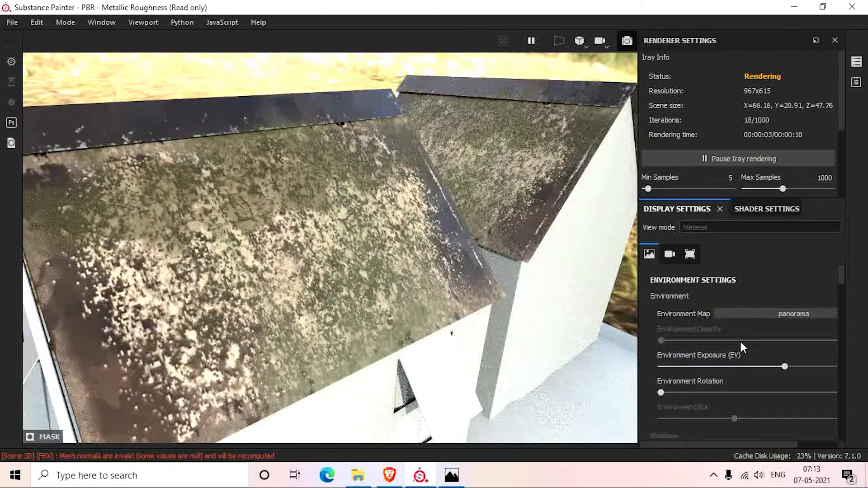
Rotate the environment about halfway around to relight the roofs, and view both houses from the front.
{"action": "scroll", "coordinate": [677, 376], "scroll_direction": "down", "scroll_amount": 1}
{"action": "left_click_drag", "start_coordinate": [663, 354], "coordinate": [666, 353]}
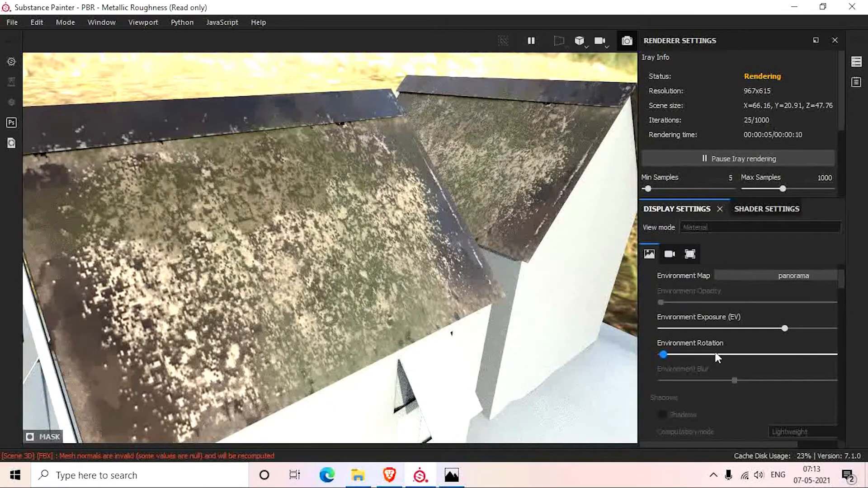
{"action": "left_click", "coordinate": [748, 355]}
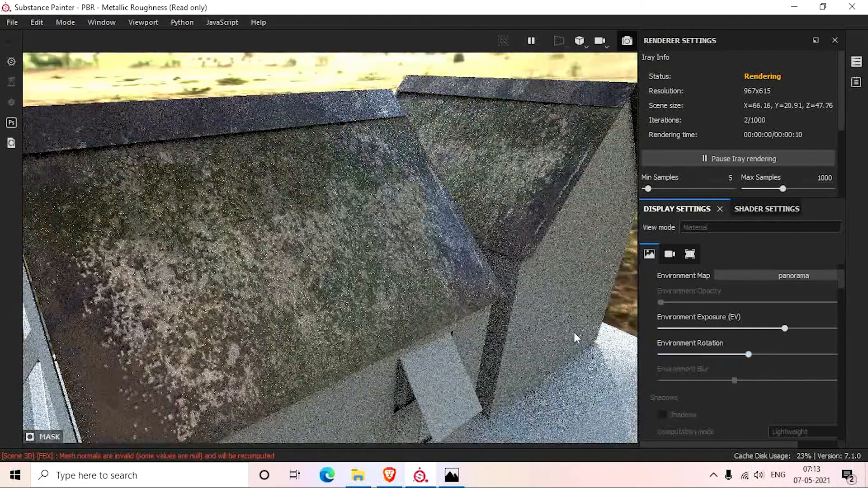
{"action": "left_click_drag", "start_coordinate": [413, 264], "coordinate": [720, 226], "text": "alt"}
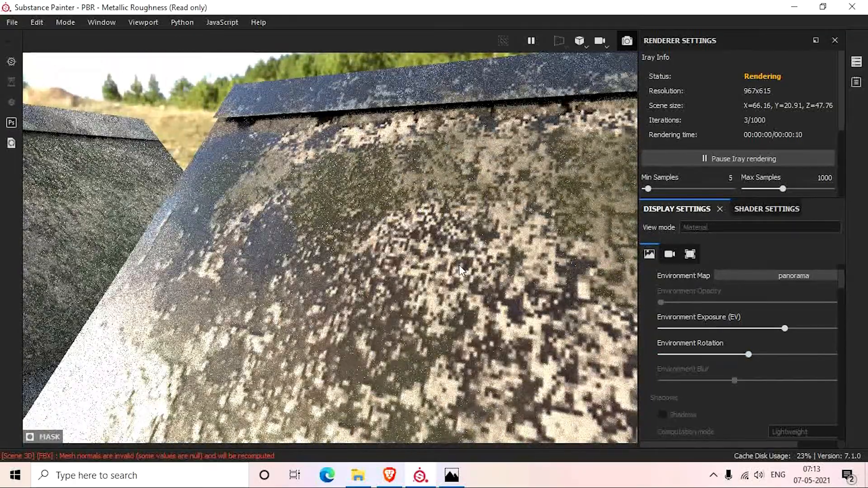
{"action": "left_click_drag", "start_coordinate": [459, 263], "coordinate": [312, 211], "text": "alt"}
{"action": "right_click_drag", "start_coordinate": [312, 211], "coordinate": [292, 194], "text": "alt"}
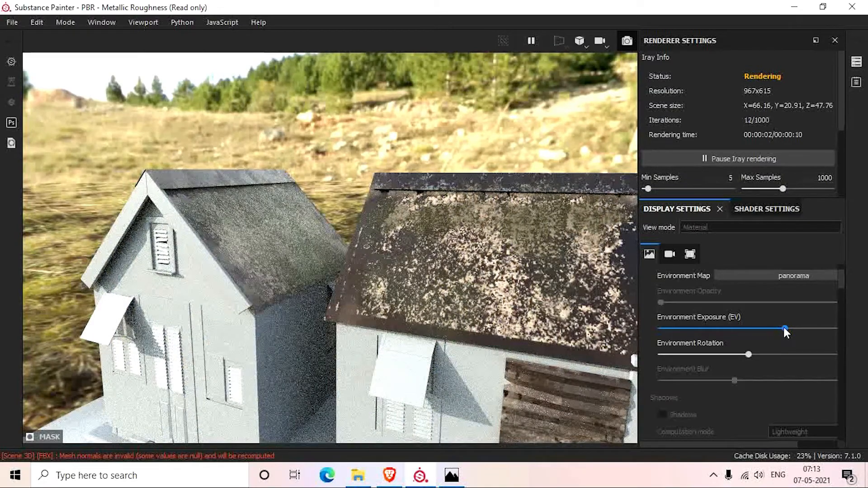
Lower the environment exposure slightly and inspect both rendered houses from the front and from the metal-patched corner.
{"action": "left_click_drag", "start_coordinate": [784, 328], "coordinate": [760, 327]}
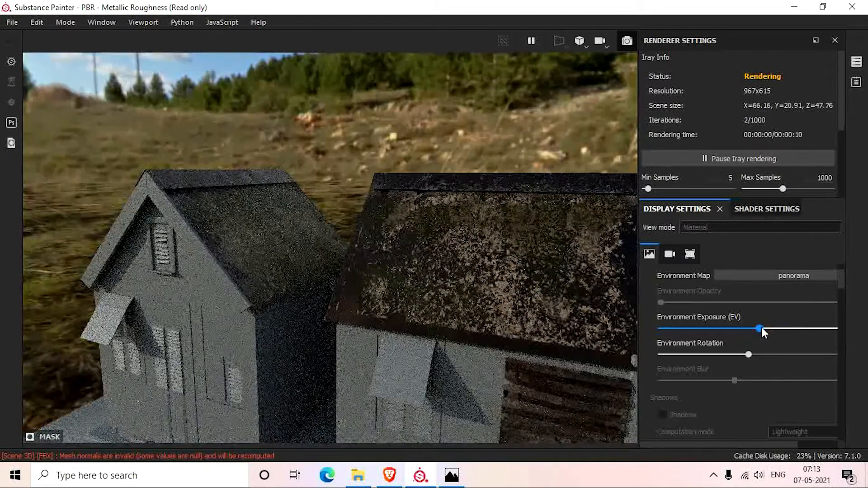
{"action": "left_click_drag", "start_coordinate": [773, 329], "coordinate": [777, 329]}
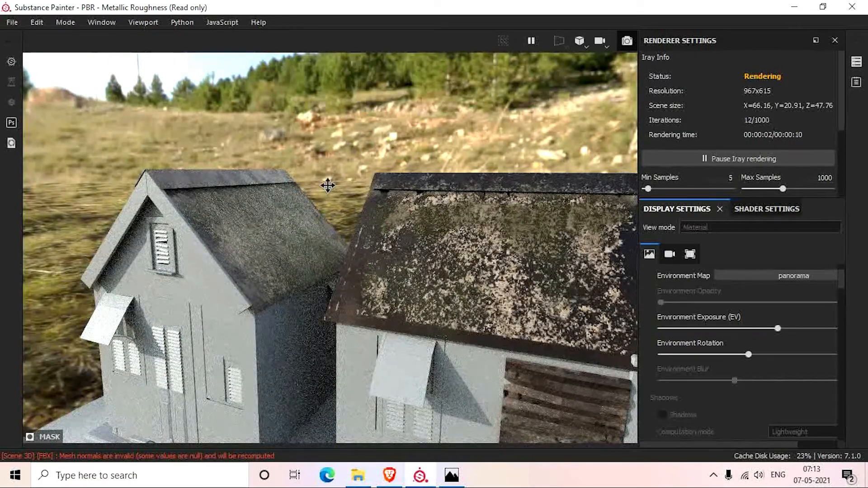
{"action": "left_click_drag", "start_coordinate": [328, 185], "coordinate": [454, 185], "text": "alt"}
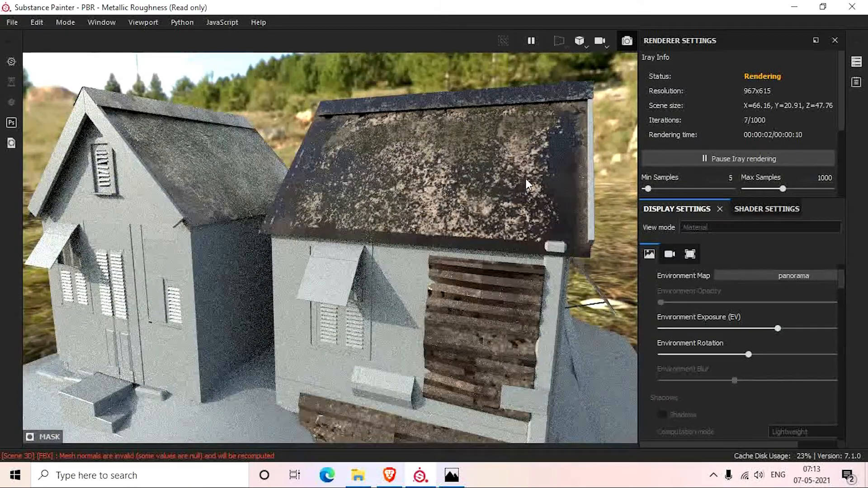
{"action": "left_click_drag", "start_coordinate": [524, 180], "coordinate": [397, 181], "text": "alt"}
{"action": "middle_click_drag", "start_coordinate": [427, 156], "coordinate": [432, 125], "text": "alt"}
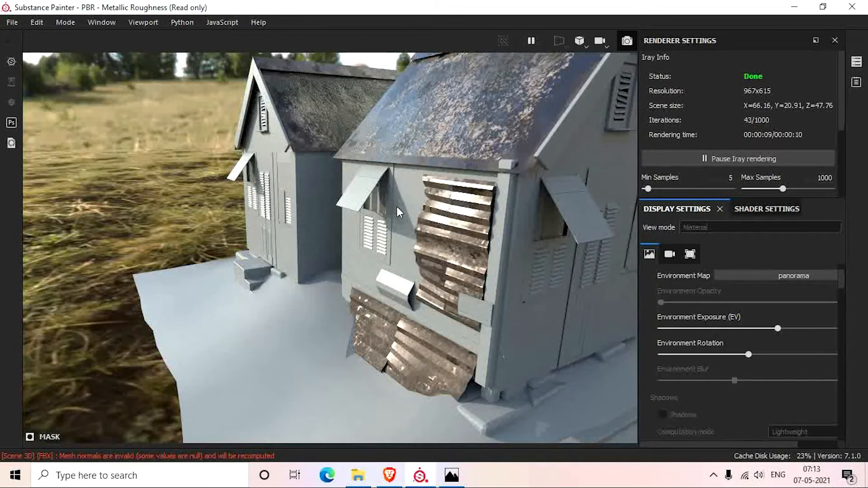
Return from Iray rendering to painting mode and list the smart materials in the shelf.
{"action": "left_click", "coordinate": [66, 22]}
{"action": "left_click", "coordinate": [82, 37]}
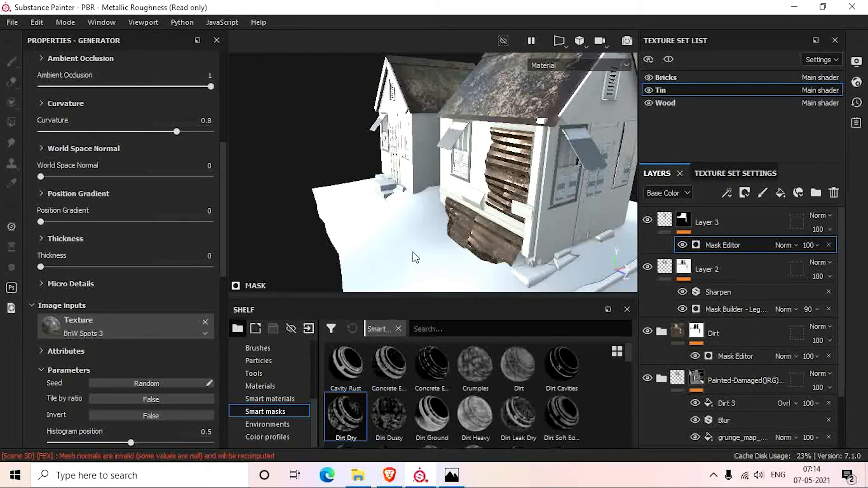
{"action": "left_click_drag", "start_coordinate": [435, 242], "coordinate": [398, 201], "text": "alt"}
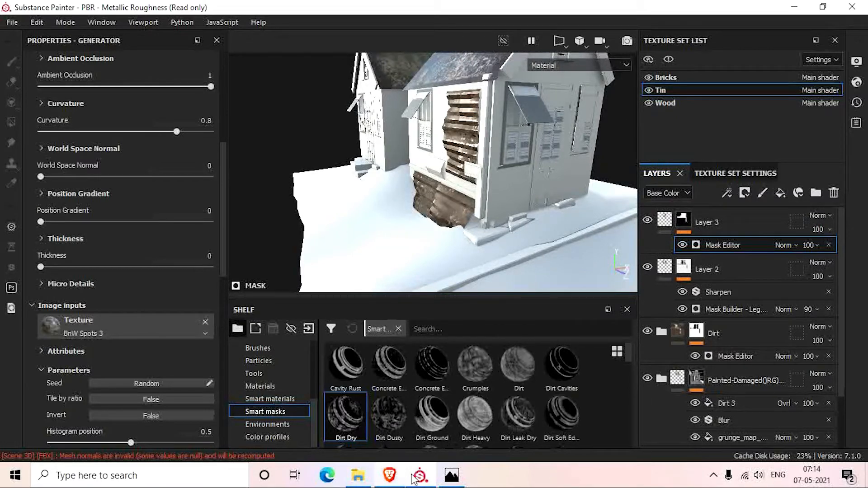
{"action": "left_click", "coordinate": [294, 398]}
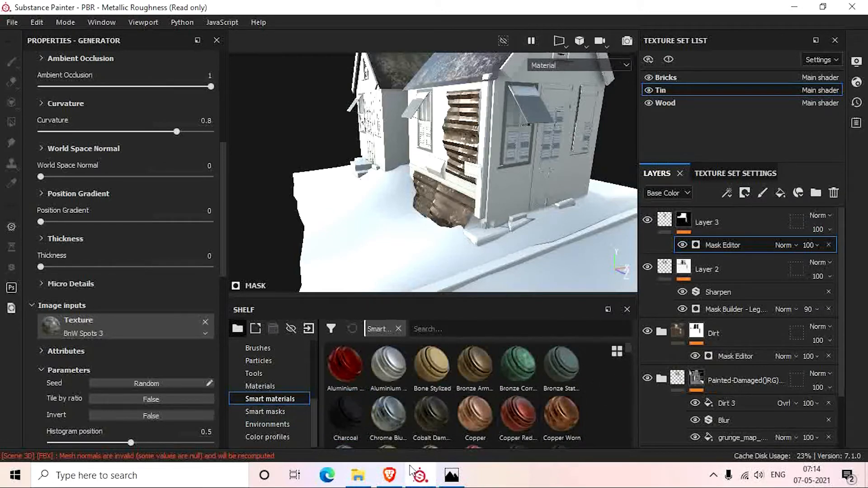
Switch to the Substance Share page in the browser and search its library for "gruond".
{"action": "left_click", "coordinate": [392, 477]}
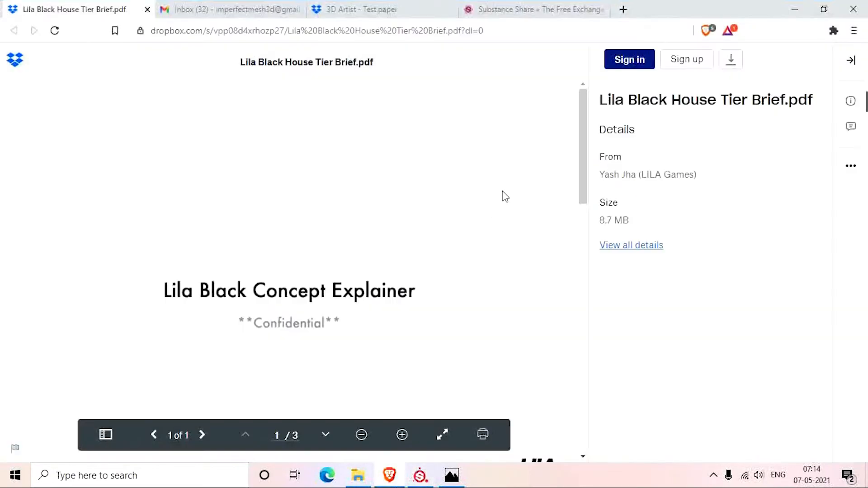
{"action": "left_click", "coordinate": [576, 10]}
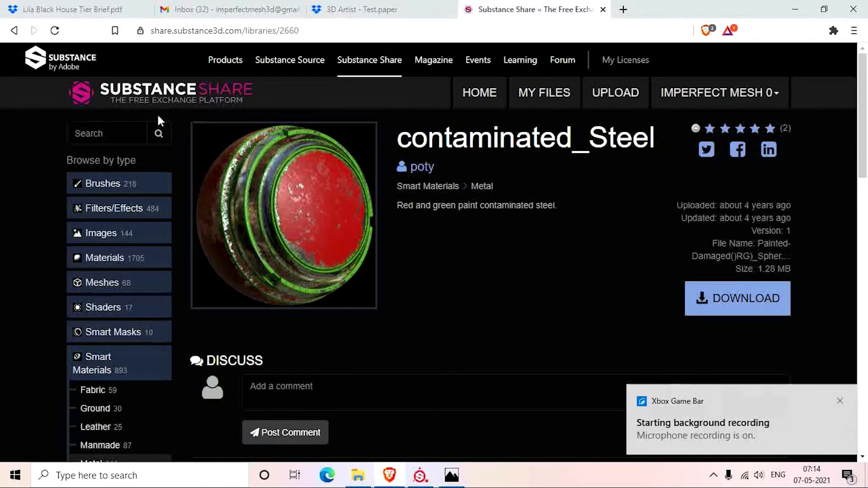
{"action": "left_click", "coordinate": [116, 134]}
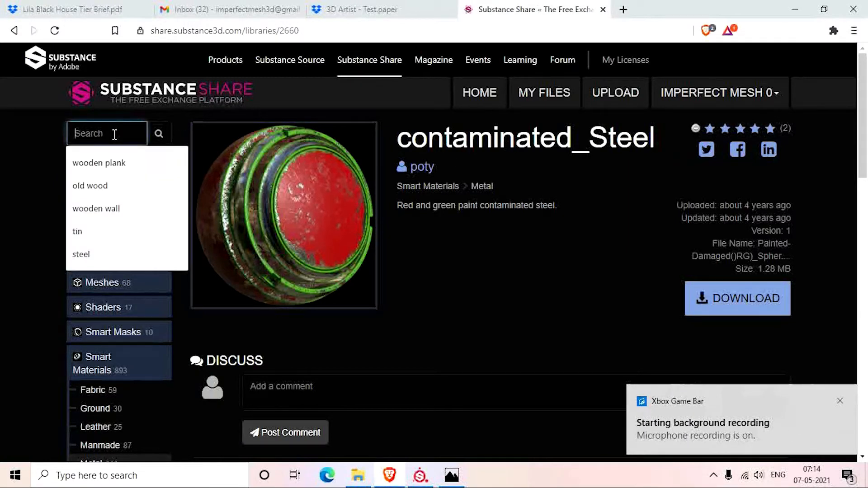
{"action": "type", "text": "gru"}
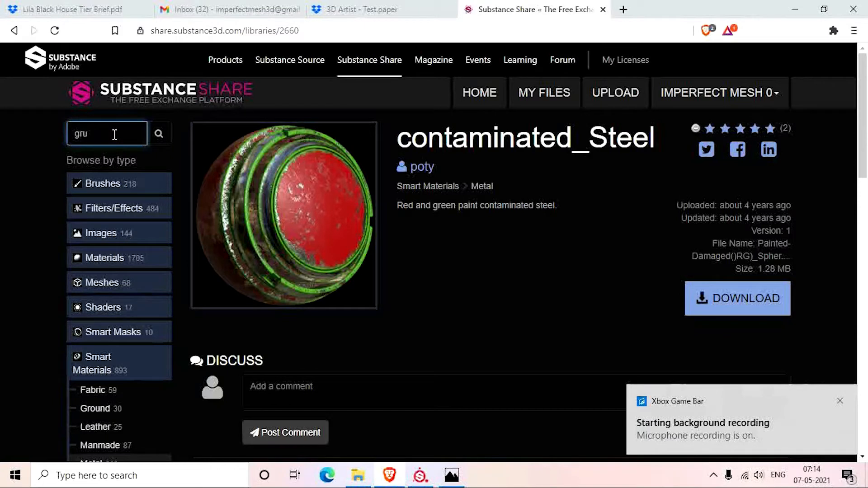
{"action": "type", "text": "o"}
{"action": "type", "text": "nd"}
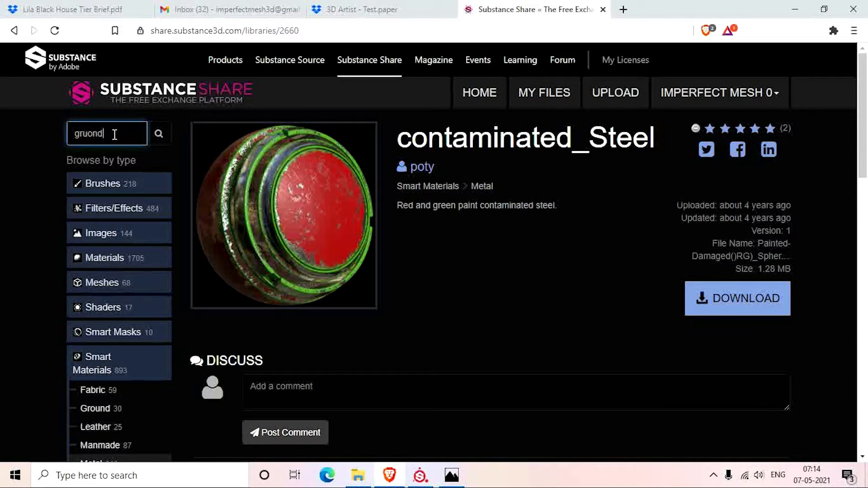
{"action": "key", "text": "Return"}
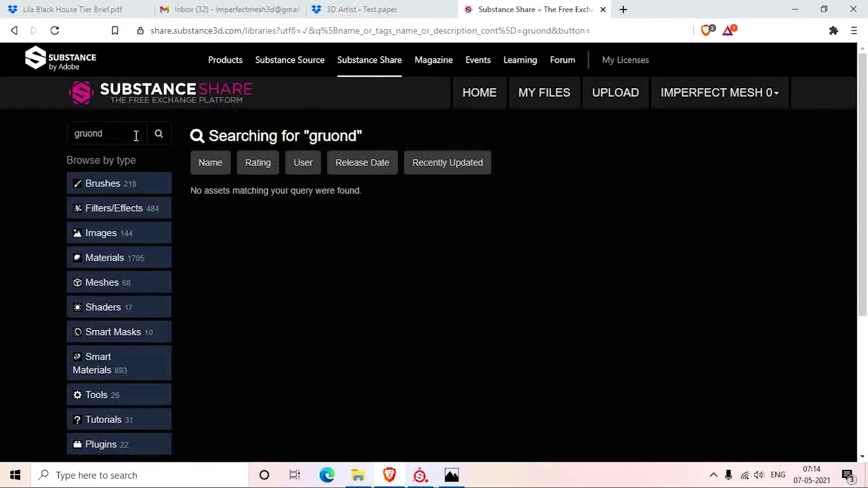
Replace the Substance Share search term with "landscape" and run the search.
{"action": "left_click_drag", "start_coordinate": [136, 135], "coordinate": [45, 135]}
{"action": "type", "text": "lan"}
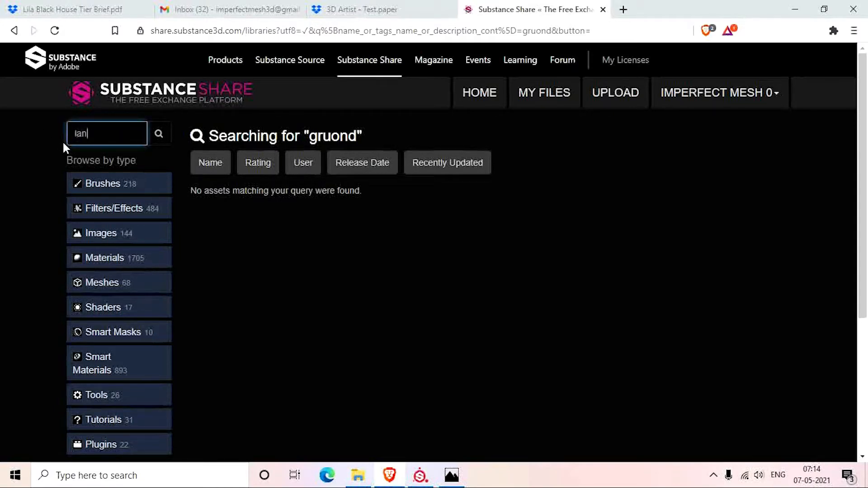
{"action": "type", "text": "dscape"}
{"action": "key", "text": "Return"}
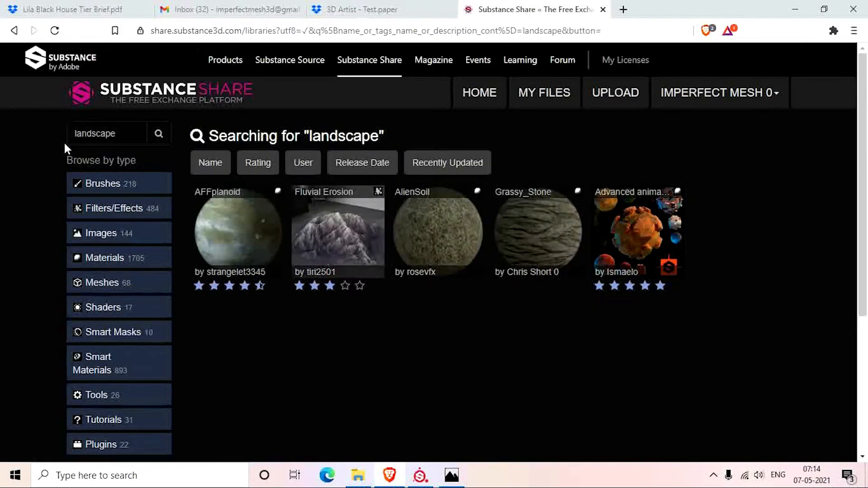
Open the AFFplanoid material and download its zip file into the LILA_GAME_ASSET_PROJECT folder.
{"action": "left_click", "coordinate": [260, 247]}
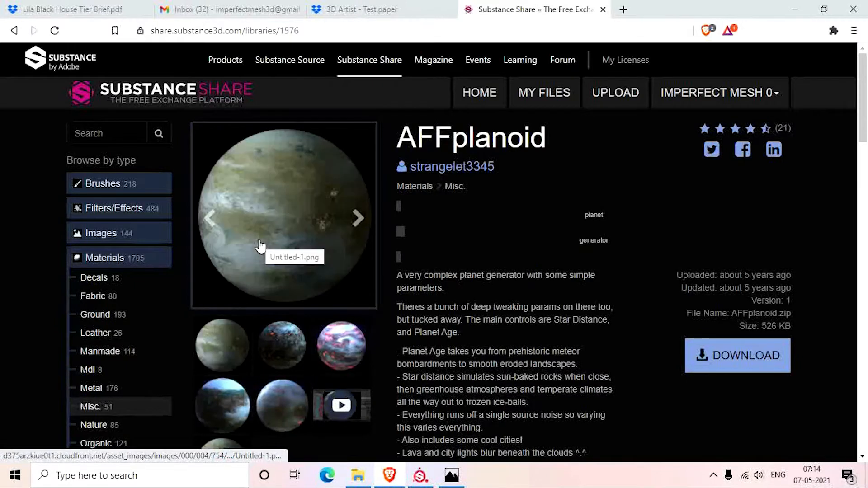
{"action": "left_click", "coordinate": [730, 351]}
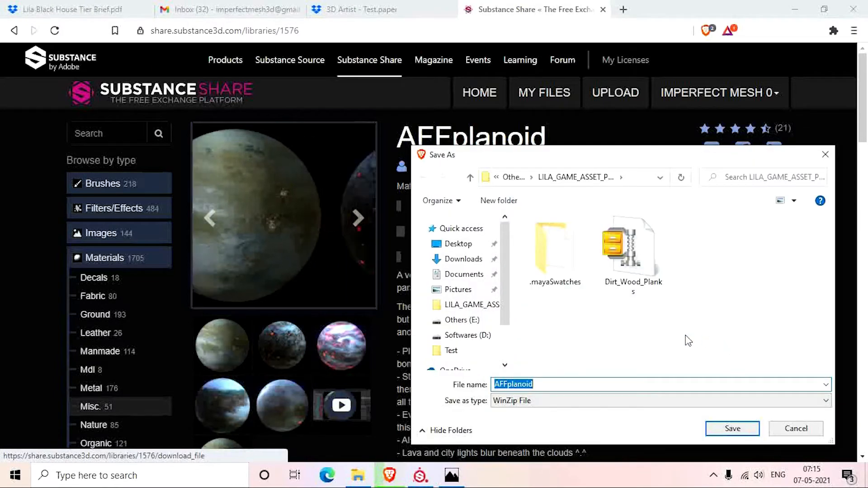
{"action": "left_click", "coordinate": [731, 429]}
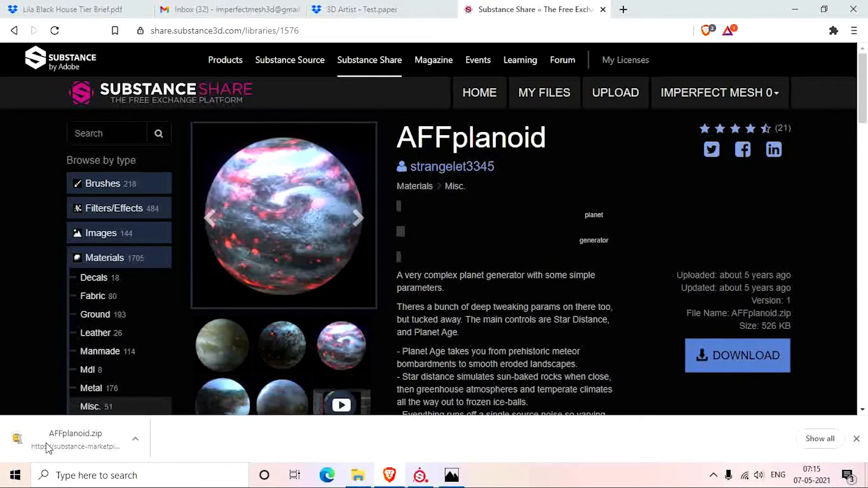
Show the download in its folder and bring AFFplanoid.sbs and AFFplanoid.sbsar into Substance Painter's shelf for import.
{"action": "left_click", "coordinate": [135, 438]}
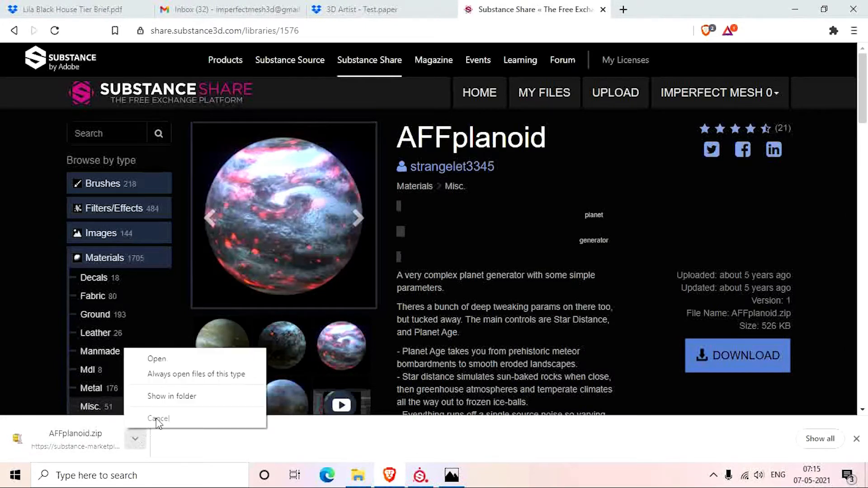
{"action": "left_click", "coordinate": [164, 397]}
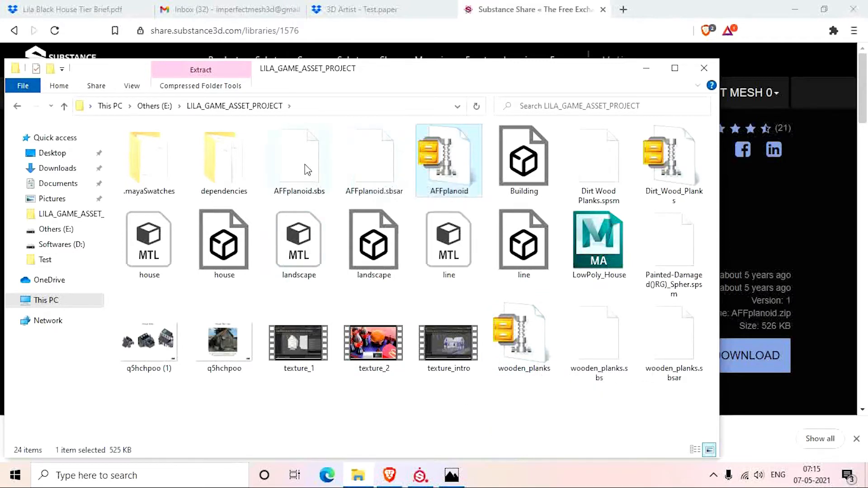
{"action": "left_click", "coordinate": [316, 163]}
{"action": "left_click", "coordinate": [368, 181], "text": "ctrl"}
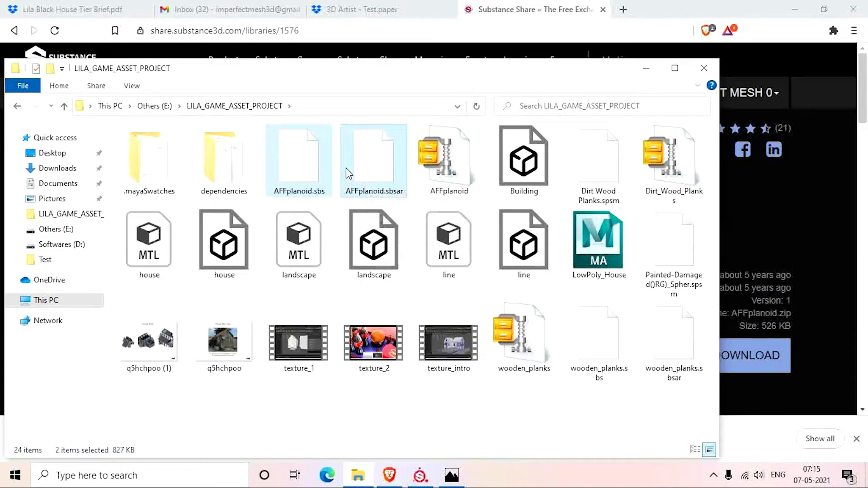
{"action": "mouse_move", "coordinate": [346, 167]}
{"action": "left_mouse_down"}
{"action": "mouse_move", "coordinate": [394, 249]}
{"action": "mouse_move", "coordinate": [403, 476]}
{"action": "mouse_move", "coordinate": [412, 473]}
{"action": "mouse_move", "coordinate": [416, 389]}
{"action": "left_mouse_up"}
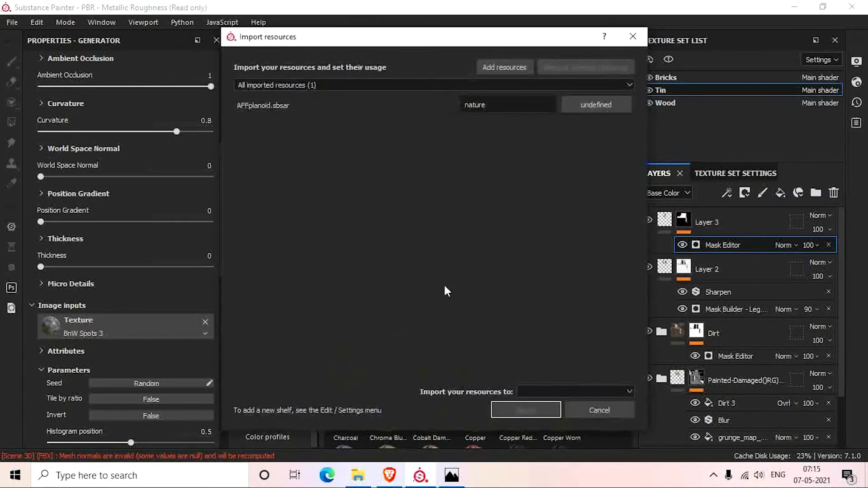
Import AFFplanoid.sbsar as a basematerial into the shelf 'shelf'.
{"action": "left_click", "coordinate": [592, 106]}
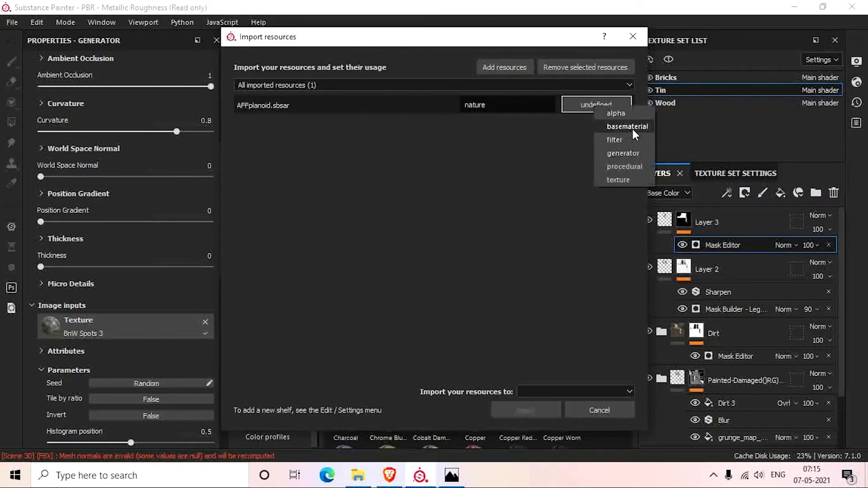
{"action": "left_click", "coordinate": [623, 127]}
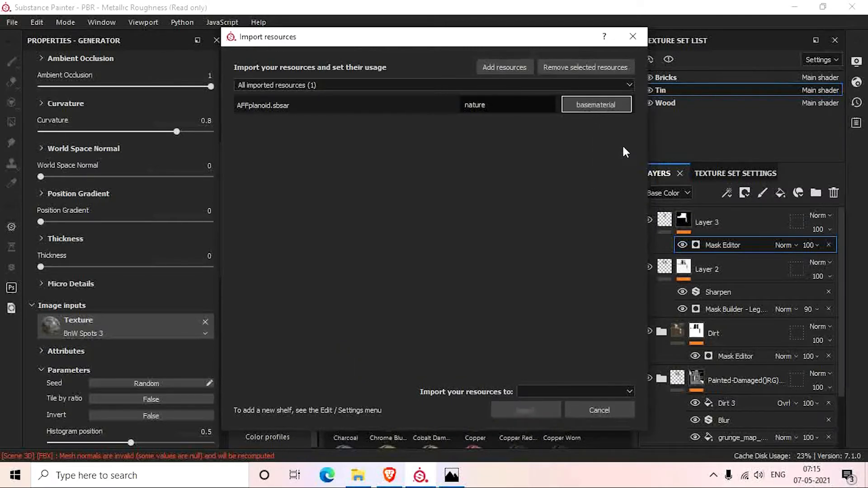
{"action": "left_click", "coordinate": [390, 475]}
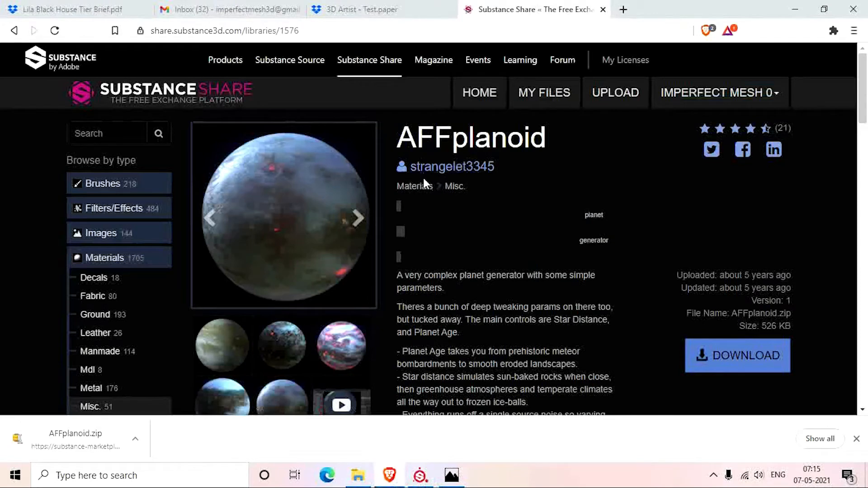
{"action": "left_click", "coordinate": [795, 9]}
{"action": "left_click", "coordinate": [554, 391]}
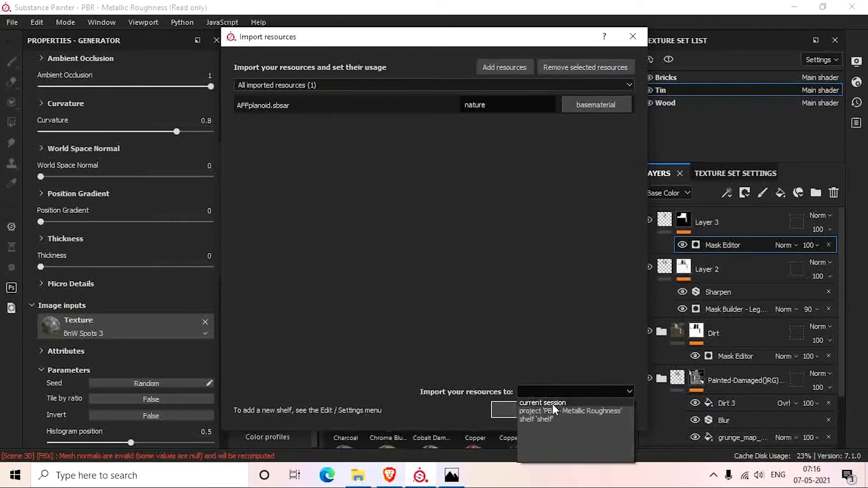
{"action": "left_click", "coordinate": [548, 420]}
{"action": "left_click", "coordinate": [531, 412]}
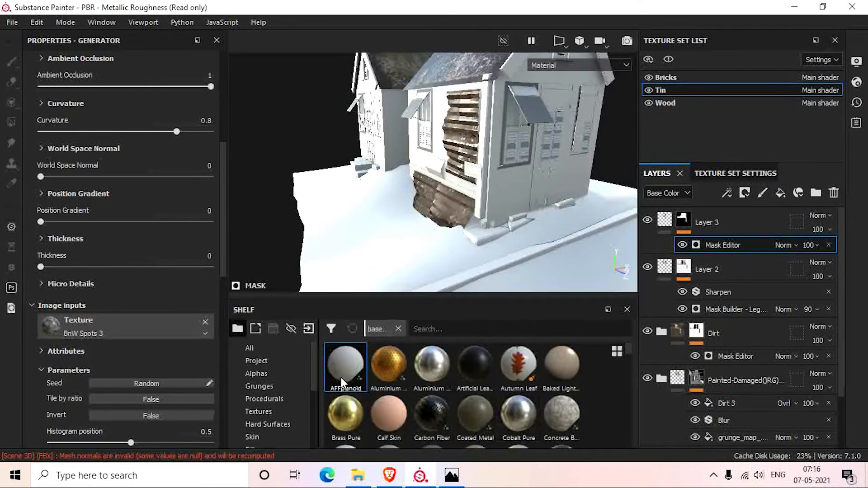
{"action": "mouse_move", "coordinate": [341, 379]}
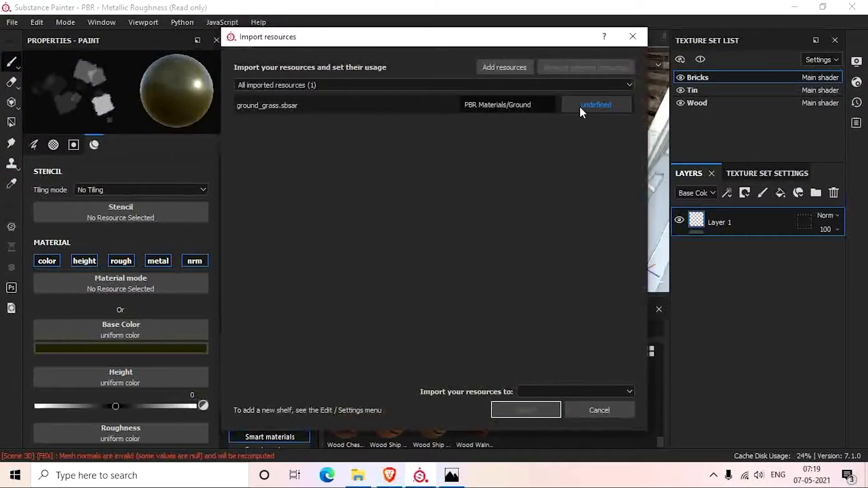
Import ground_grass.sbsar as a basematerial into the shelf 'shelf'.
{"action": "left_click", "coordinate": [389, 475]}
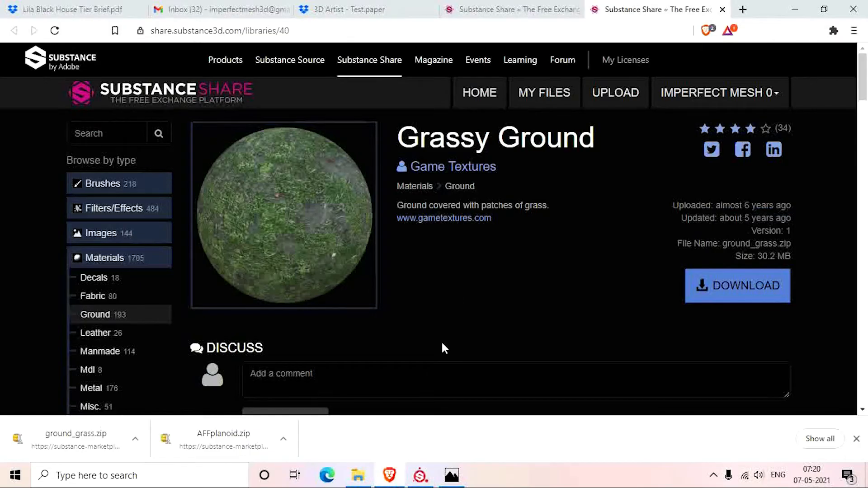
{"action": "left_click", "coordinate": [420, 475]}
{"action": "left_click", "coordinate": [580, 110]}
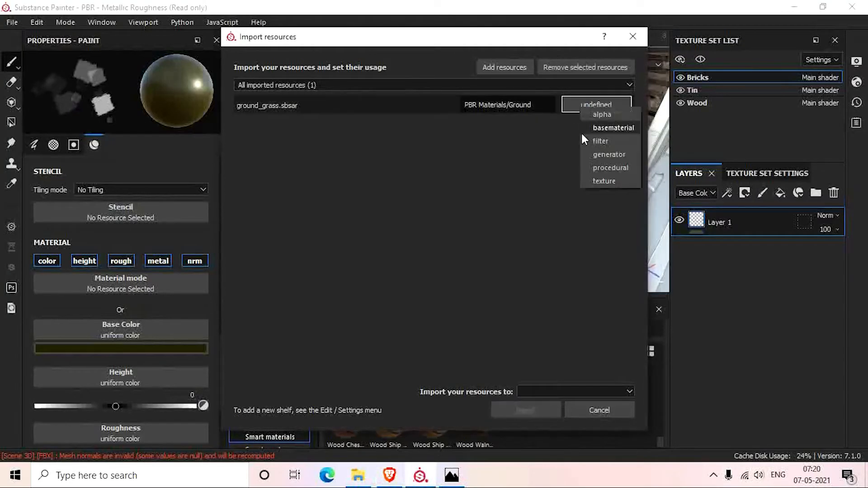
{"action": "left_click", "coordinate": [613, 128]}
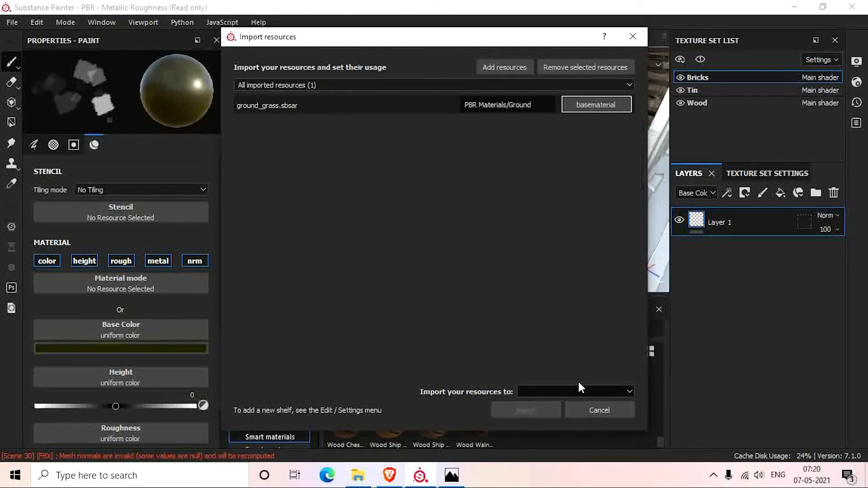
{"action": "left_click", "coordinate": [554, 388]}
{"action": "left_click", "coordinate": [539, 418]}
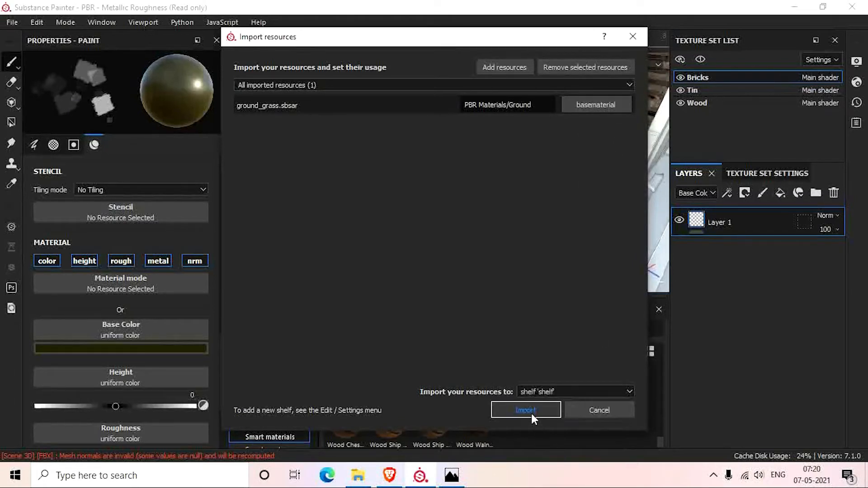
{"action": "left_click", "coordinate": [526, 410]}
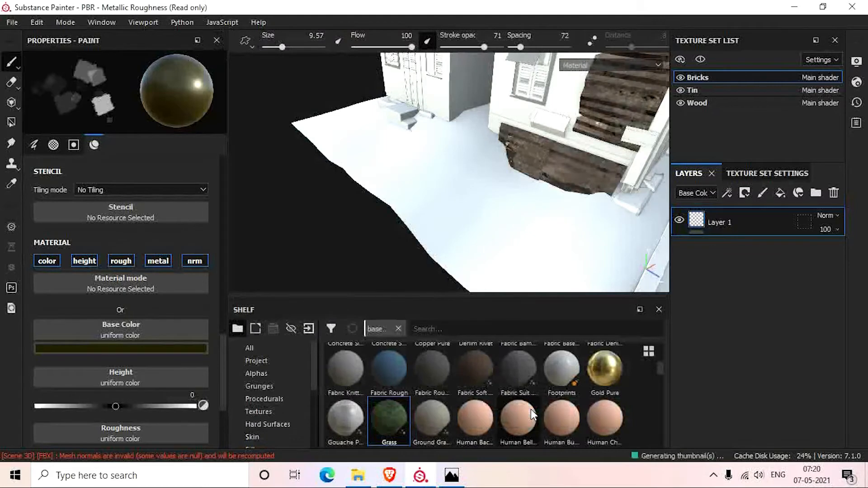
Apply the Grass material to the ground as a fill layer in the Bricks texture set and check its coverage around the houses.
{"action": "left_click_drag", "start_coordinate": [384, 416], "coordinate": [477, 240]}
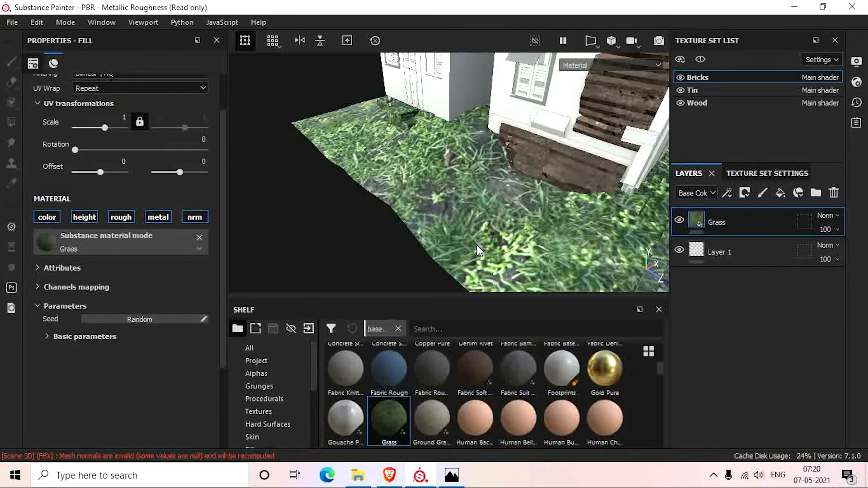
{"action": "scroll", "coordinate": [477, 245], "scroll_direction": "down", "scroll_amount": 5}
{"action": "middle_click_drag", "start_coordinate": [476, 245], "coordinate": [428, 218], "text": "alt"}
{"action": "scroll", "coordinate": [429, 220], "scroll_direction": "up", "scroll_amount": 2}
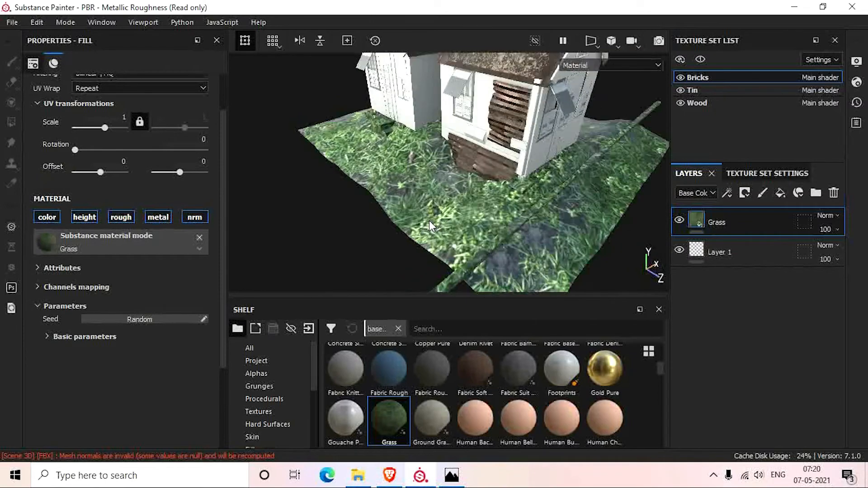
Set the Grass layer's UV scale to about -8.35 so the texture tiles more finely on the ground.
{"action": "scroll", "coordinate": [430, 221], "scroll_direction": "up", "scroll_amount": 2}
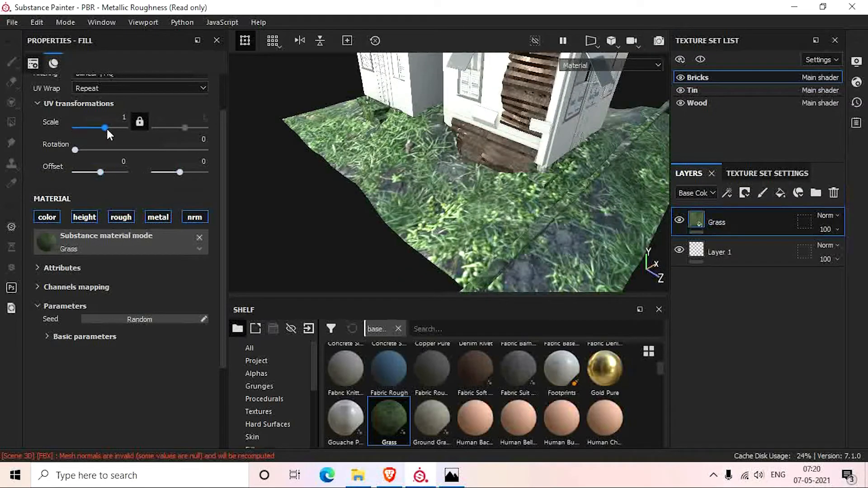
{"action": "mouse_move", "coordinate": [102, 126]}
{"action": "left_mouse_down"}
{"action": "mouse_move", "coordinate": [82, 126]}
{"action": "mouse_move", "coordinate": [91, 126]}
{"action": "left_mouse_up"}
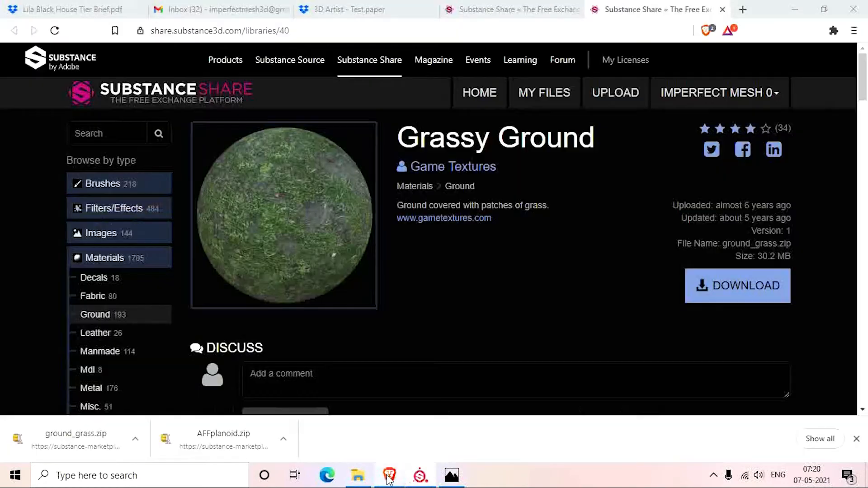
Switch to the browser, leave the Grassy Ground page, and download Mars Pebbles as ground_mars_pebbles into the LILA_GAME_ASSET_PROJECT folder.
{"action": "left_click", "coordinate": [389, 475]}
{"action": "scroll", "coordinate": [399, 260], "scroll_direction": "down", "scroll_amount": 12}
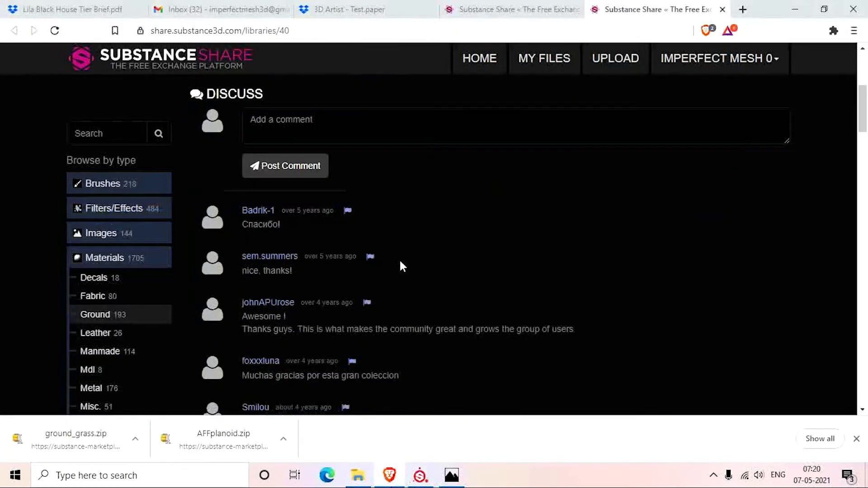
{"action": "scroll", "coordinate": [401, 264], "scroll_direction": "up", "scroll_amount": 7}
{"action": "scroll", "coordinate": [404, 271], "scroll_direction": "up", "scroll_amount": 5}
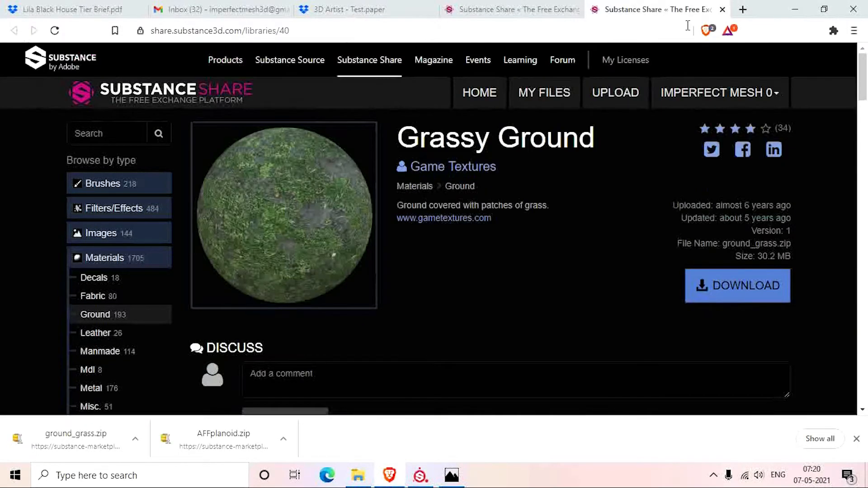
{"action": "left_click", "coordinate": [722, 10]}
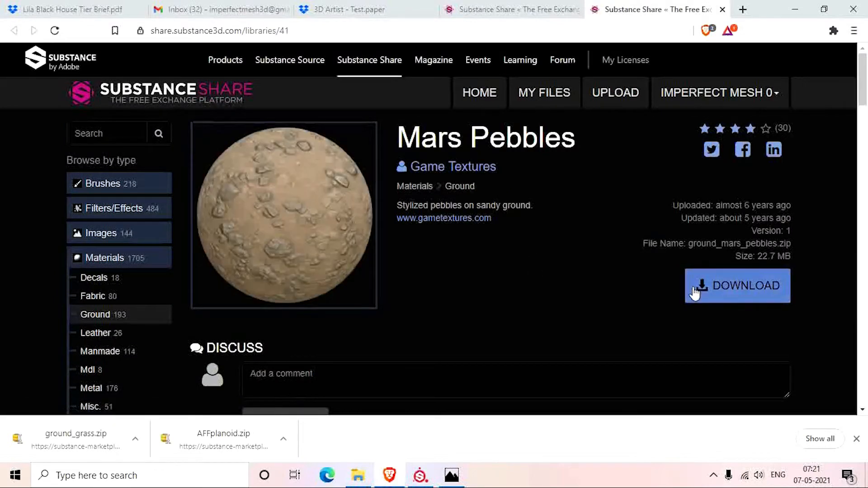
{"action": "left_click", "coordinate": [725, 292]}
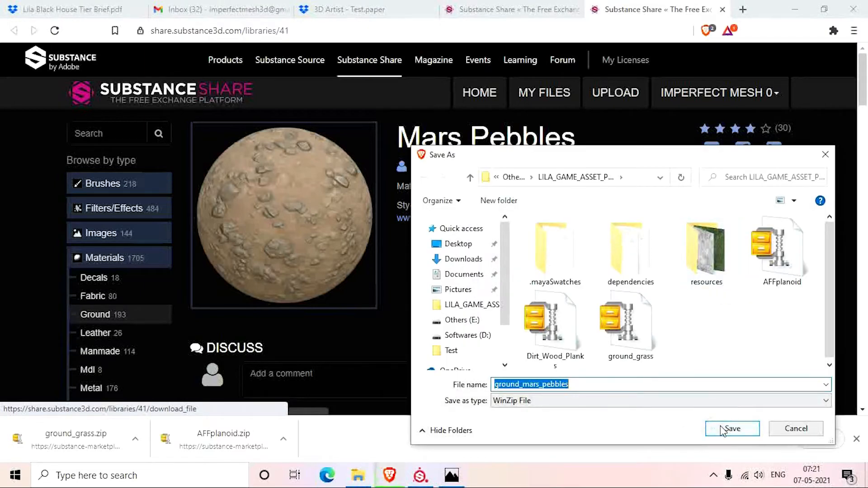
{"action": "left_click", "coordinate": [731, 428]}
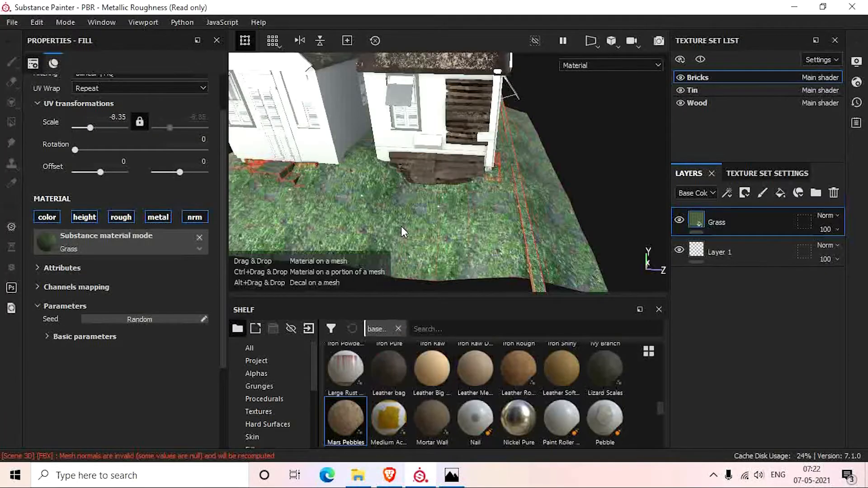
In Substance Painter, apply the Mars Pebbles material to the ground above the Grass layer and inspect it around the houses.
{"action": "left_click_drag", "start_coordinate": [400, 226], "coordinate": [443, 233]}
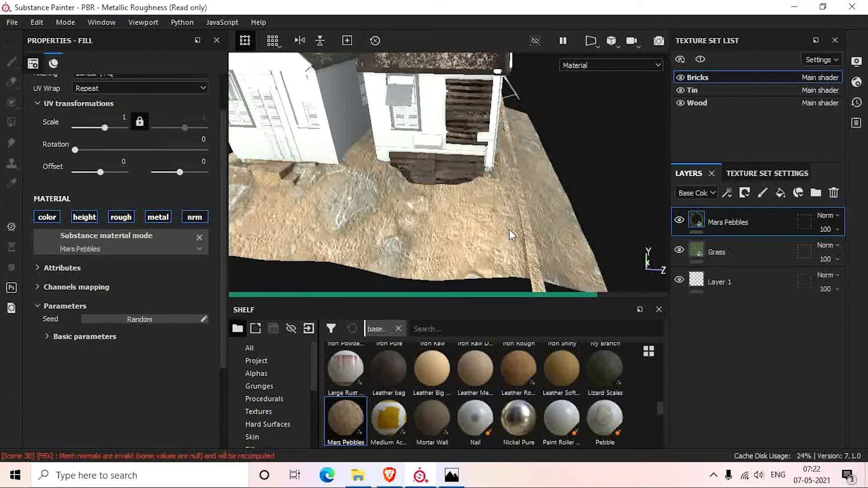
{"action": "left_click_drag", "start_coordinate": [508, 230], "coordinate": [367, 225], "text": "alt"}
{"action": "left_click_drag", "start_coordinate": [445, 228], "coordinate": [394, 172], "text": "alt"}
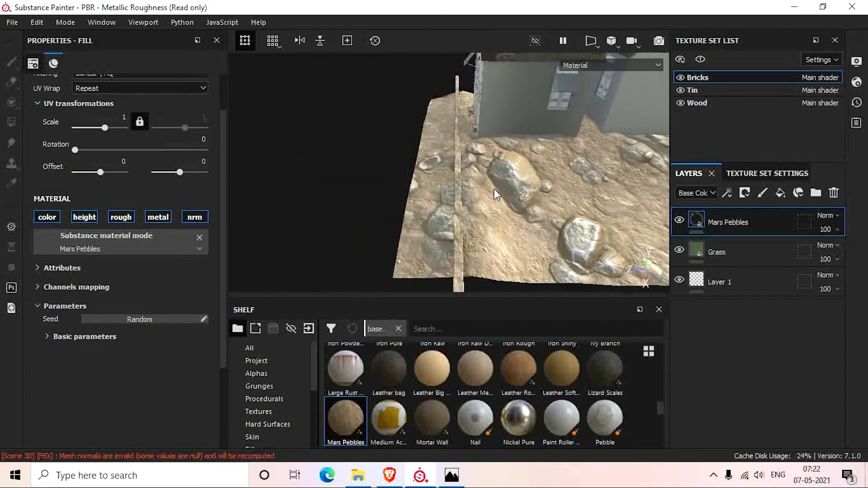
{"action": "left_click_drag", "start_coordinate": [496, 194], "coordinate": [599, 136], "text": "alt"}
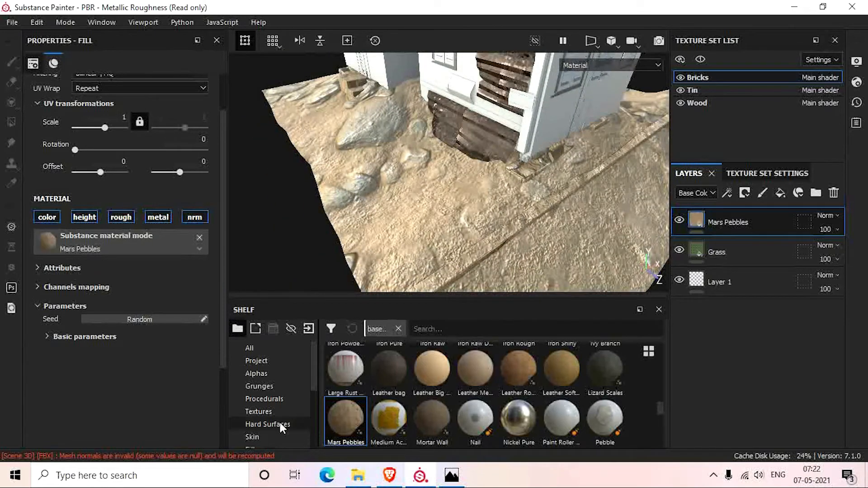
Apply the Dirt Ground smart mask to the Mars Pebbles layer.
{"action": "scroll", "coordinate": [273, 400], "scroll_direction": "down", "scroll_amount": 3}
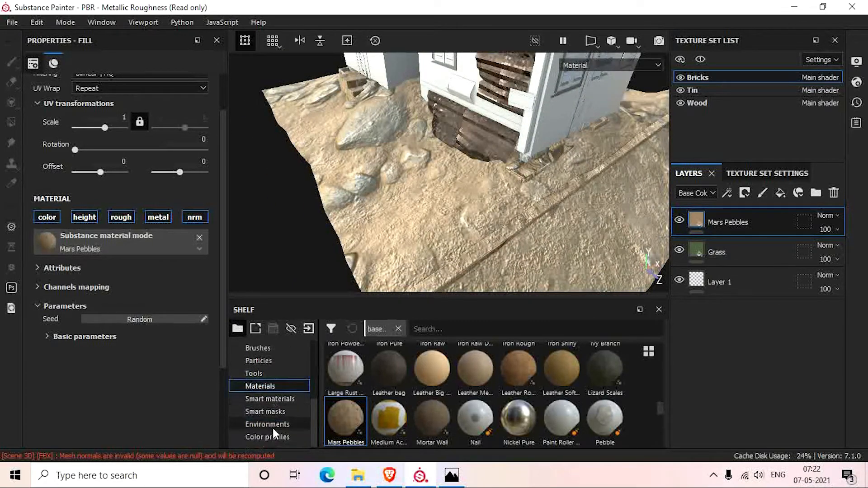
{"action": "left_click", "coordinate": [275, 411]}
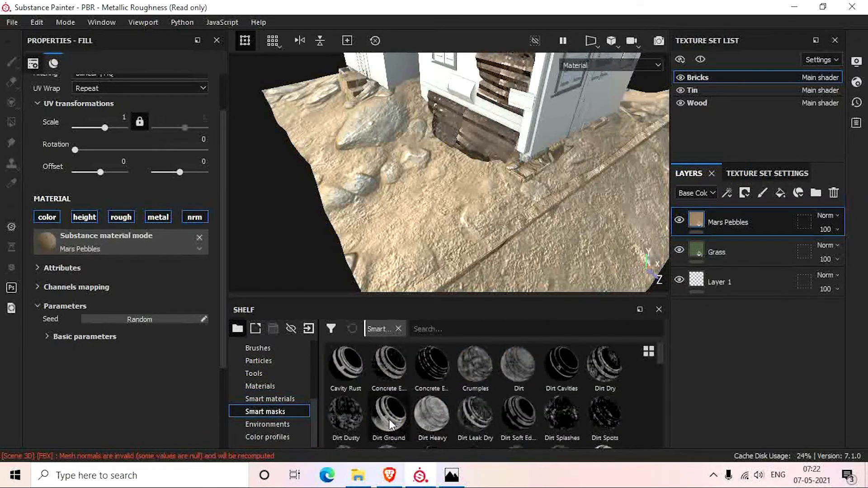
{"action": "mouse_move", "coordinate": [391, 425]}
{"action": "mouse_move", "coordinate": [392, 425]}
{"action": "left_mouse_down"}
{"action": "mouse_move", "coordinate": [606, 338]}
{"action": "mouse_move", "coordinate": [742, 236]}
{"action": "mouse_move", "coordinate": [728, 226]}
{"action": "left_mouse_up"}
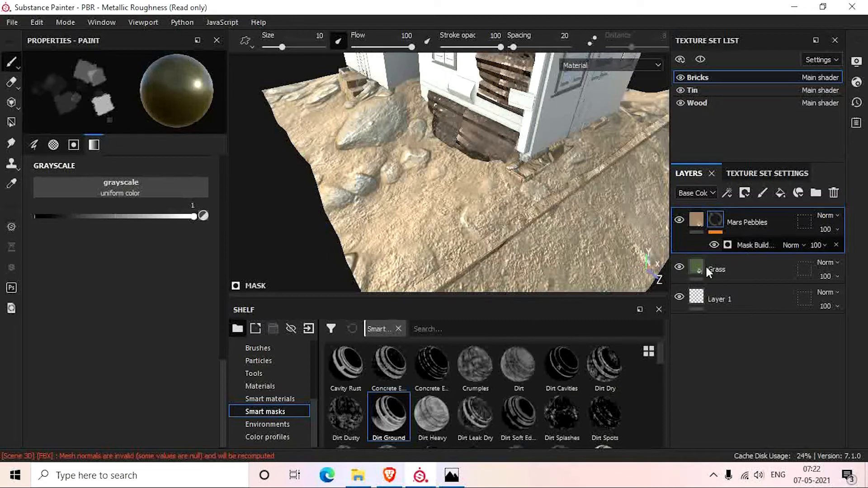
Inspect the pebble and grass blend, and adjust the Level of the Mask Builder generator on the Mars Pebbles mask.
{"action": "left_click", "coordinate": [767, 248]}
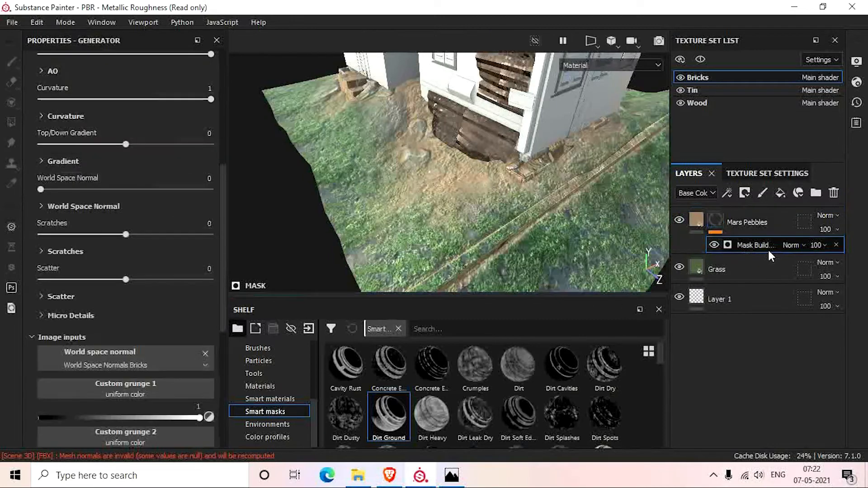
{"action": "scroll", "coordinate": [438, 240], "scroll_direction": "down", "scroll_amount": 2}
{"action": "scroll", "coordinate": [439, 239], "scroll_direction": "up", "scroll_amount": 3}
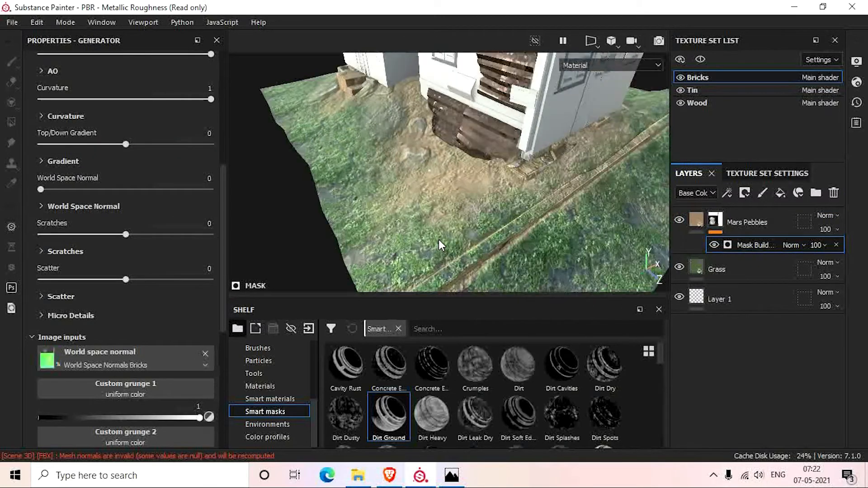
{"action": "scroll", "coordinate": [437, 238], "scroll_direction": "down", "scroll_amount": 3}
{"action": "left_click_drag", "start_coordinate": [434, 239], "coordinate": [531, 216], "text": "alt"}
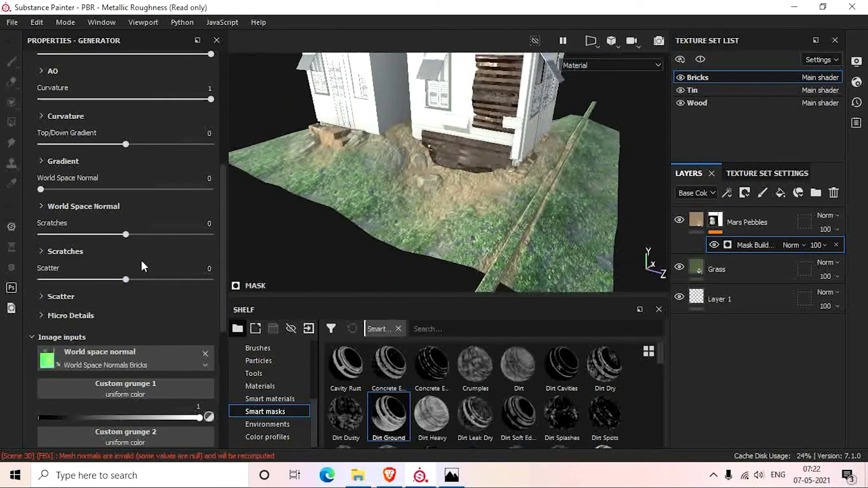
{"action": "scroll", "coordinate": [85, 236], "scroll_direction": "up", "scroll_amount": 6}
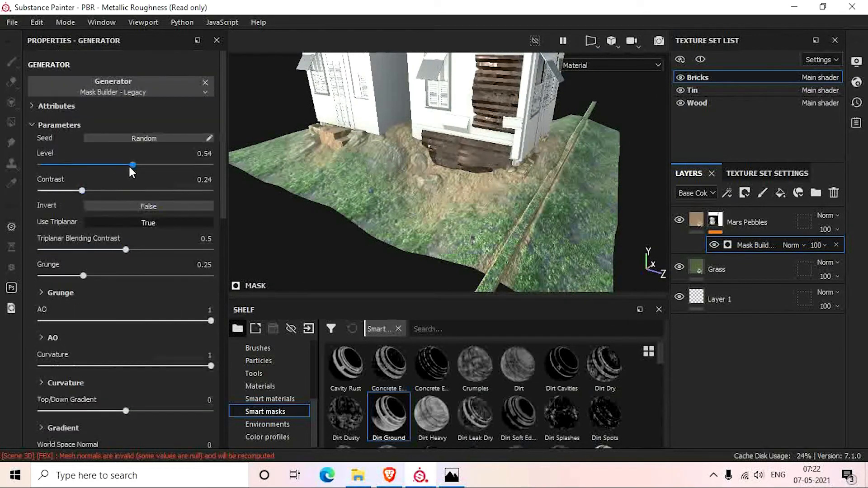
{"action": "left_click_drag", "start_coordinate": [128, 164], "coordinate": [92, 180]}
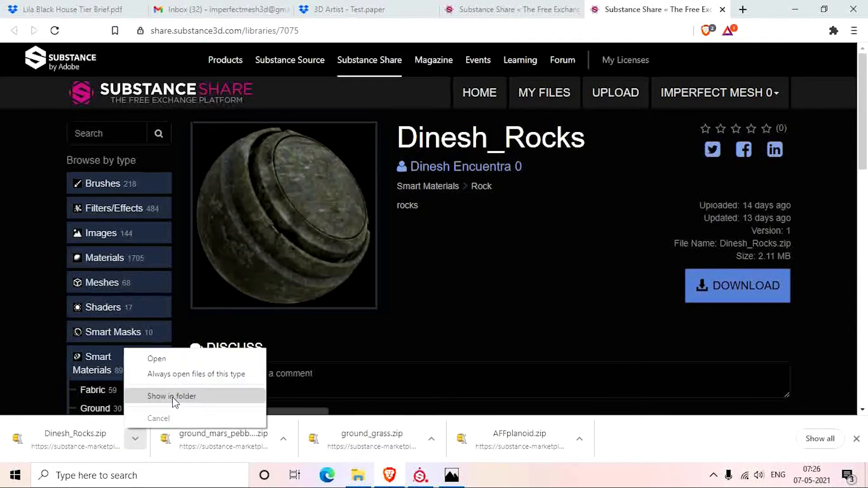
Try the downloaded Dinesh_Rocks smart material with a Ground Dirt smart mask on the ground and delete its layer.
{"action": "left_click", "coordinate": [172, 397]}
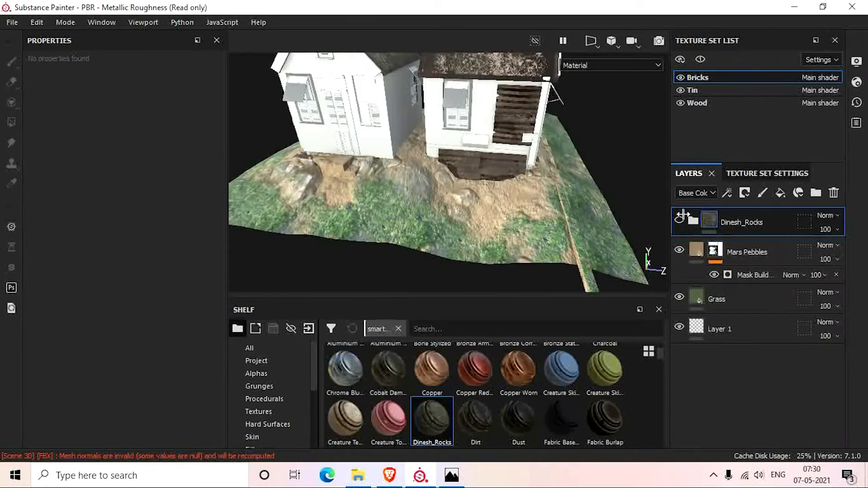
{"action": "left_click", "coordinate": [265, 412]}
{"action": "left_click_drag", "start_coordinate": [475, 403], "coordinate": [681, 236]}
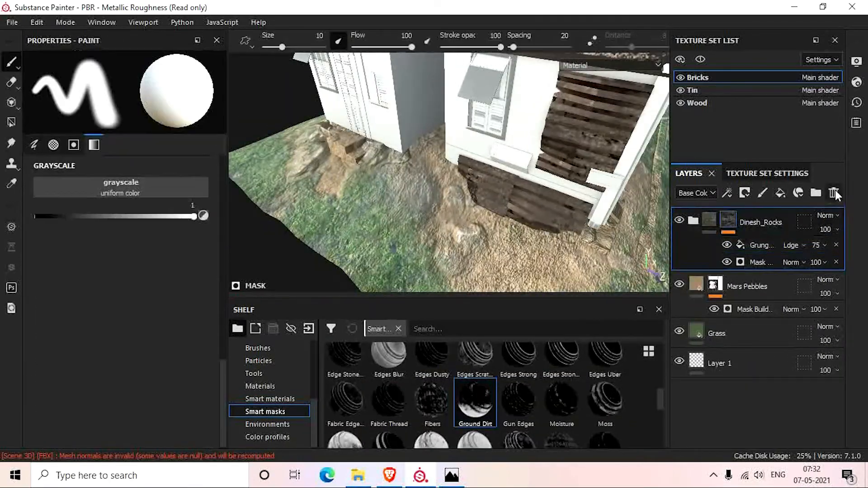
{"action": "left_click", "coordinate": [833, 193]}
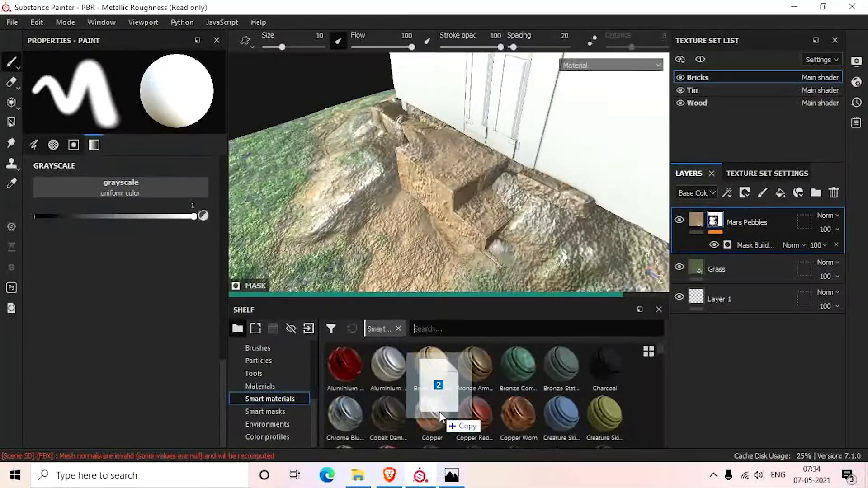
Bring the two downloaded files into the shelf for import.
{"action": "left_click_drag", "start_coordinate": [438, 412], "coordinate": [438, 412]}
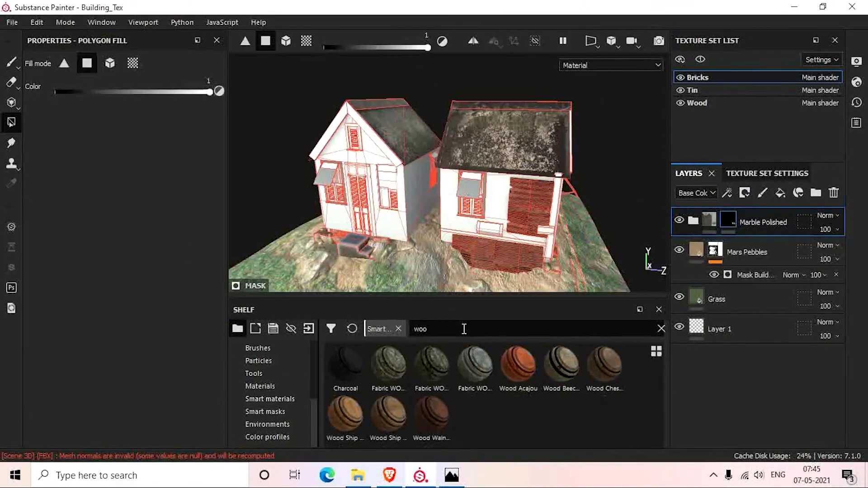
{"action": "mouse_move", "coordinate": [568, 375]}
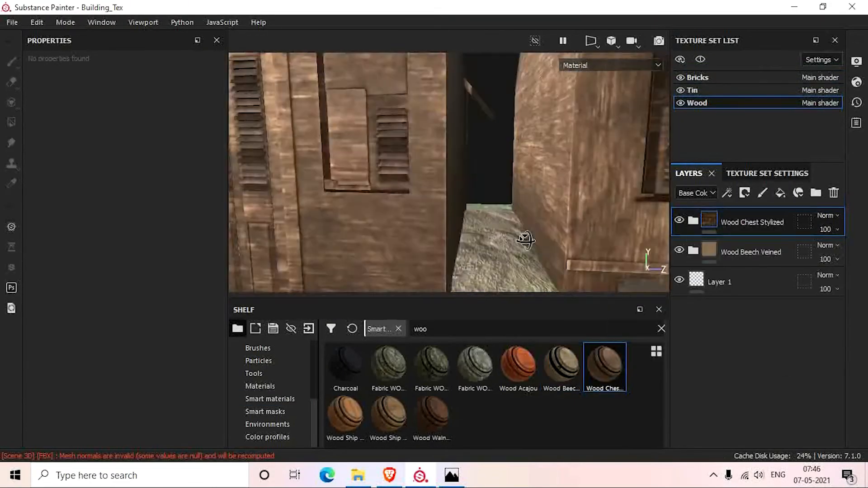
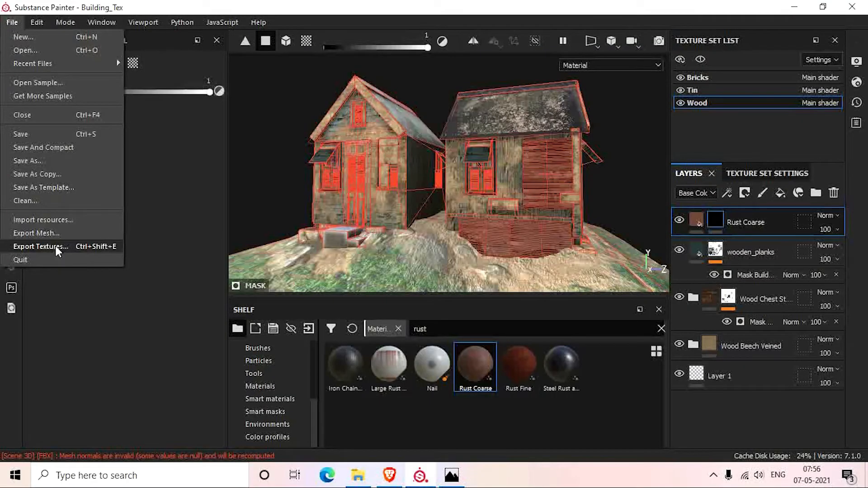
Start a texture export and browse to the LILA_GAME_ASSET_PROJECT folder for its output directory.
{"action": "left_click", "coordinate": [56, 245]}
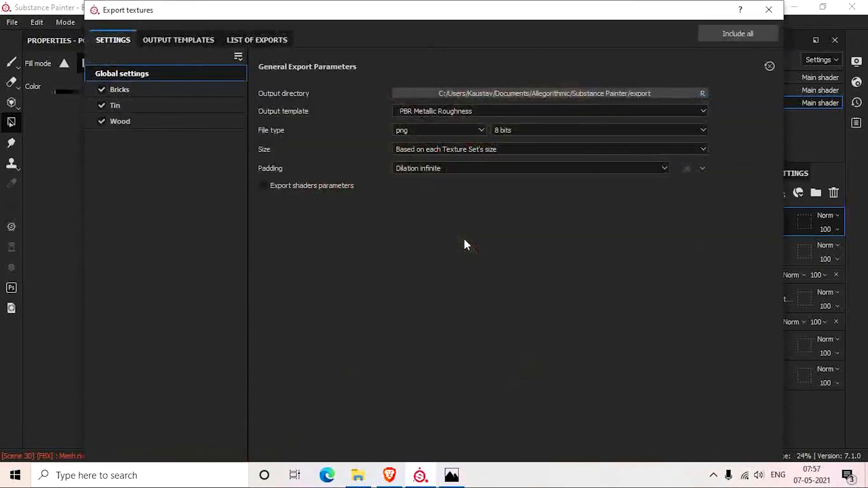
{"action": "left_click", "coordinate": [476, 91]}
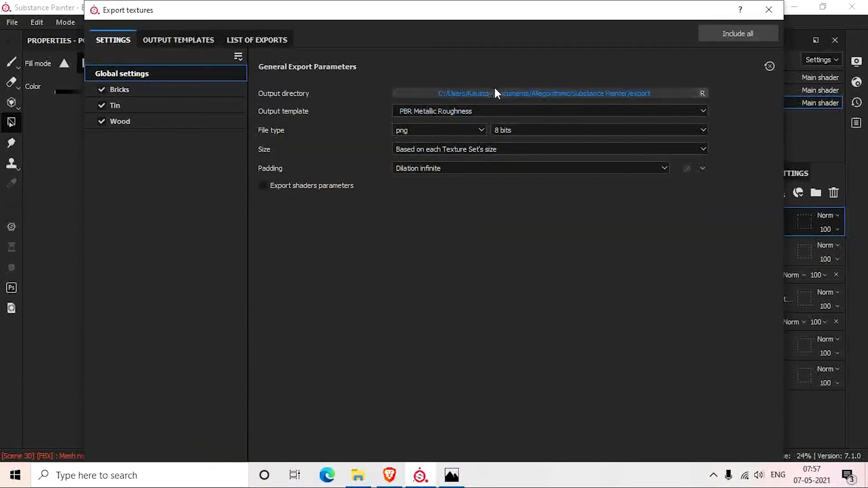
{"action": "left_click", "coordinate": [494, 92]}
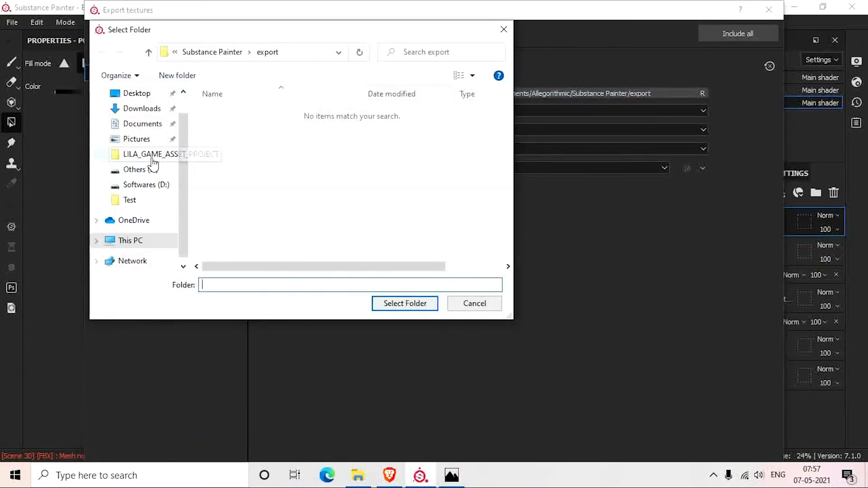
{"action": "left_click", "coordinate": [153, 157]}
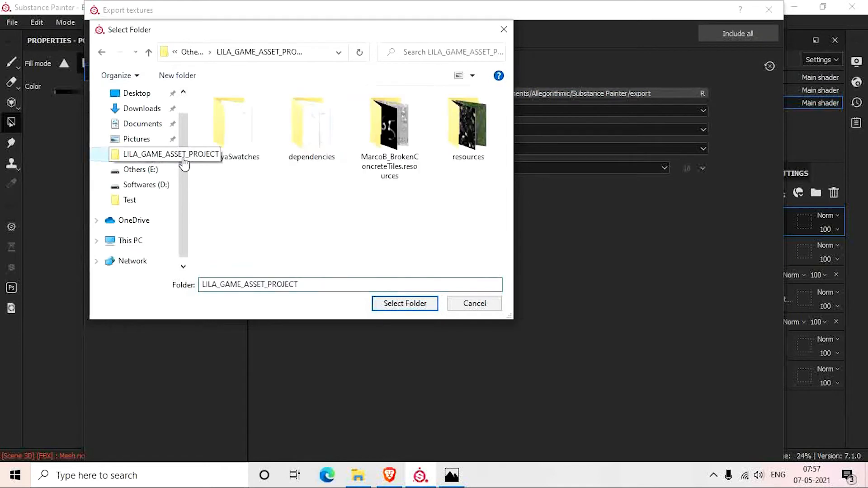
Create a folder named Textures in LILA_GAME_ASSET_PROJECT and select it as the export's output directory.
{"action": "right_click", "coordinate": [335, 224]}
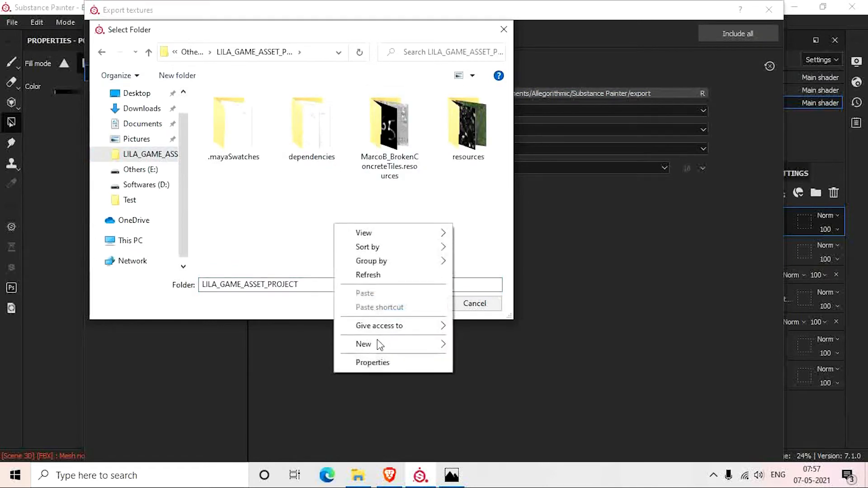
{"action": "mouse_move", "coordinate": [379, 343]}
{"action": "left_click", "coordinate": [466, 344]}
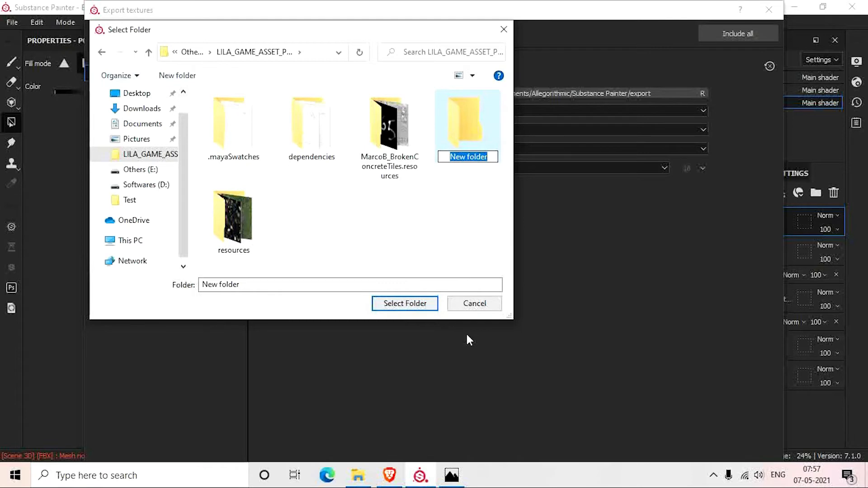
{"action": "type", "text": "Text"}
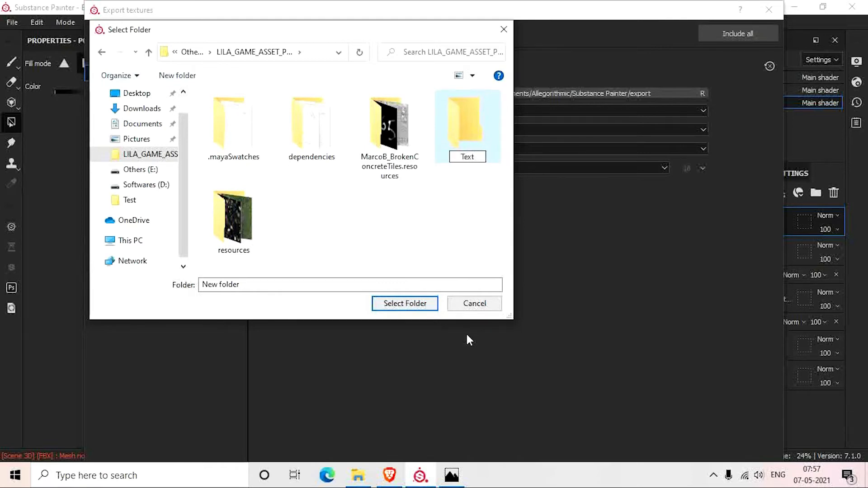
{"action": "type", "text": "ures"}
{"action": "key", "text": "Return"}
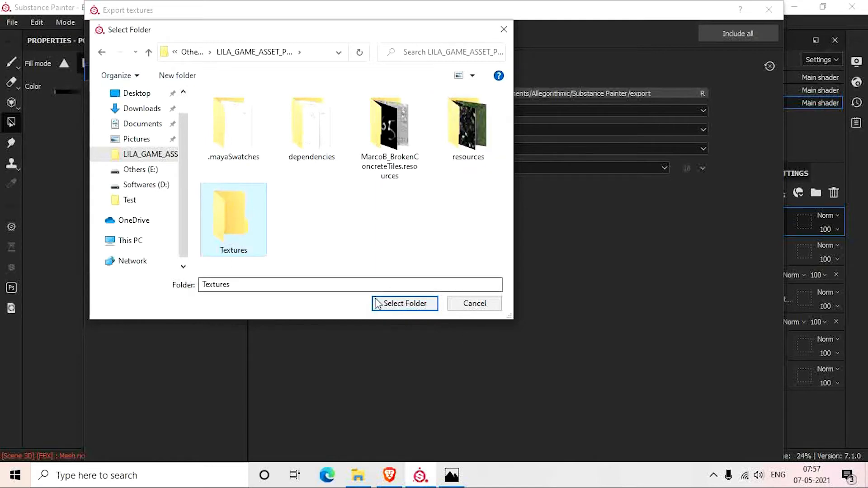
{"action": "left_click", "coordinate": [393, 303]}
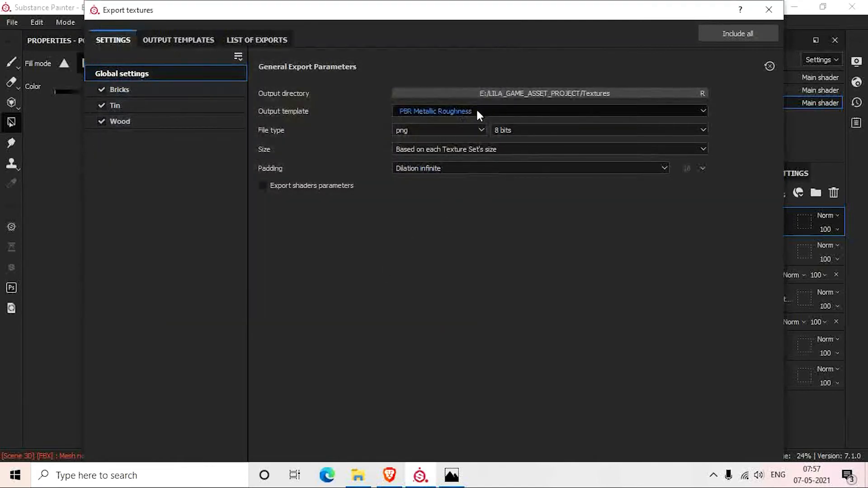
Set the export's output template to Arnold (AiStandard) and the size for all texture sets to 4096.
{"action": "left_click", "coordinate": [458, 115]}
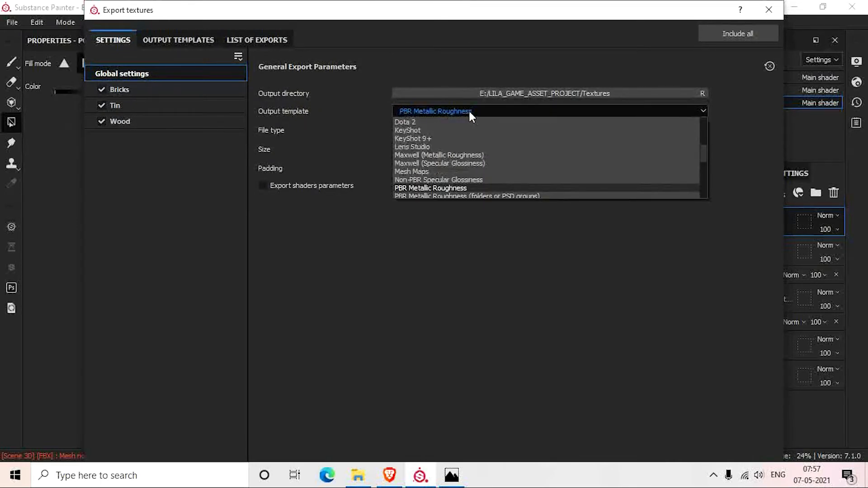
{"action": "scroll", "coordinate": [443, 183], "scroll_direction": "down", "scroll_amount": 2}
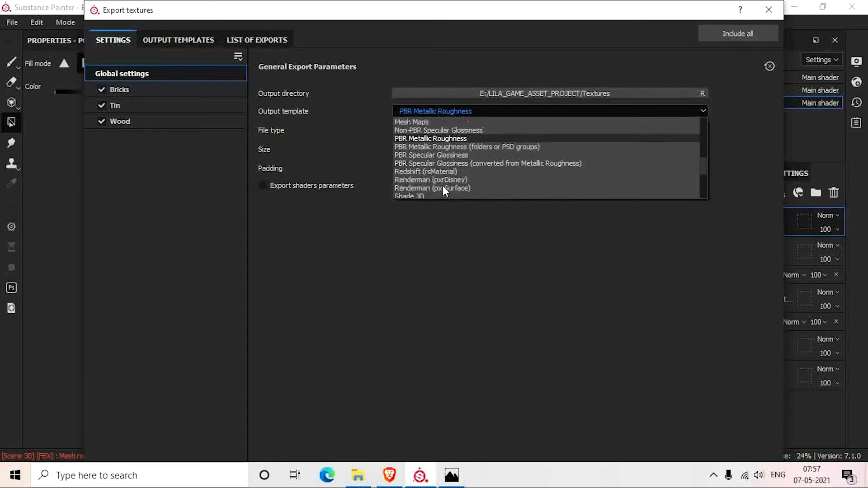
{"action": "scroll", "coordinate": [443, 185], "scroll_direction": "up", "scroll_amount": 4}
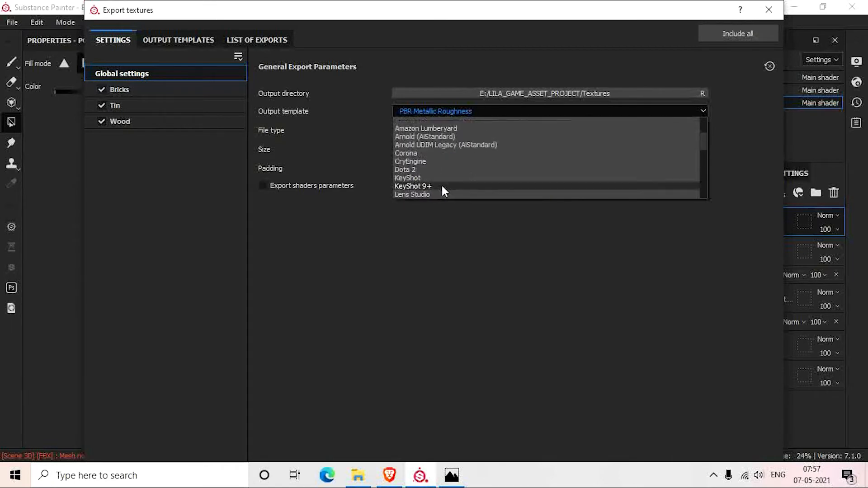
{"action": "left_click", "coordinate": [430, 136]}
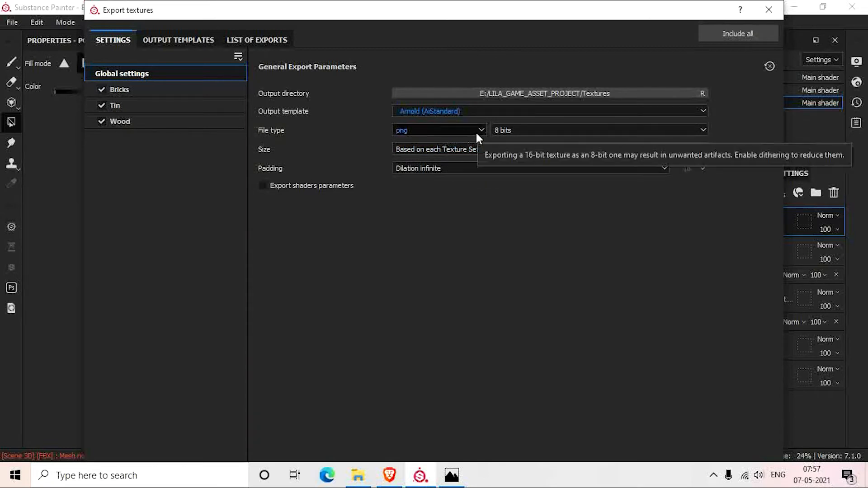
{"action": "left_click", "coordinate": [449, 149]}
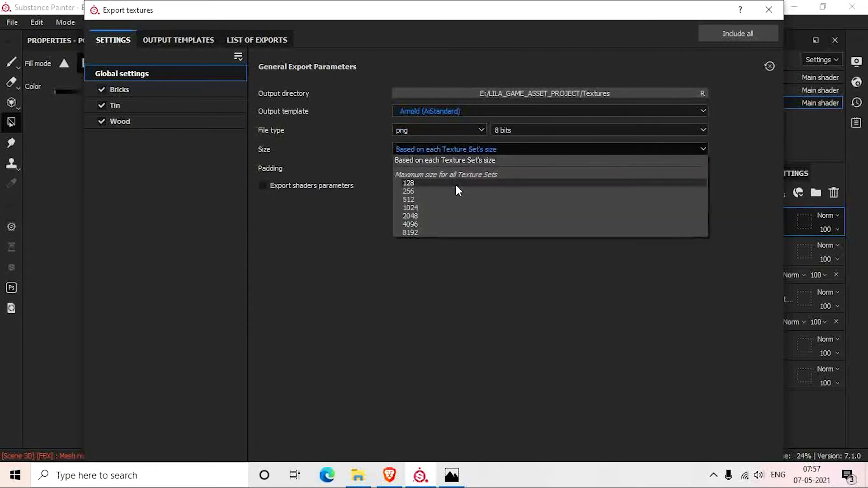
{"action": "left_click", "coordinate": [423, 223]}
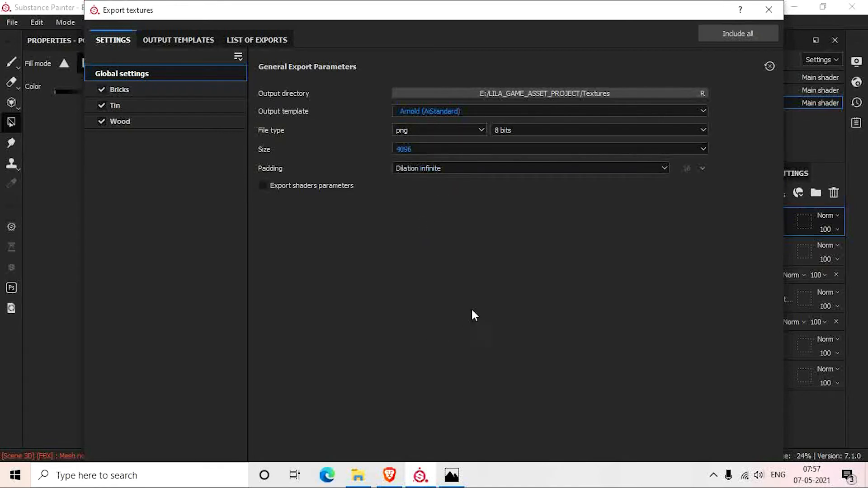
Export the Bricks, Tin and Wood textures and save the Building_Tex project.
{"action": "left_click_drag", "start_coordinate": [511, 5], "coordinate": [474, 28]}
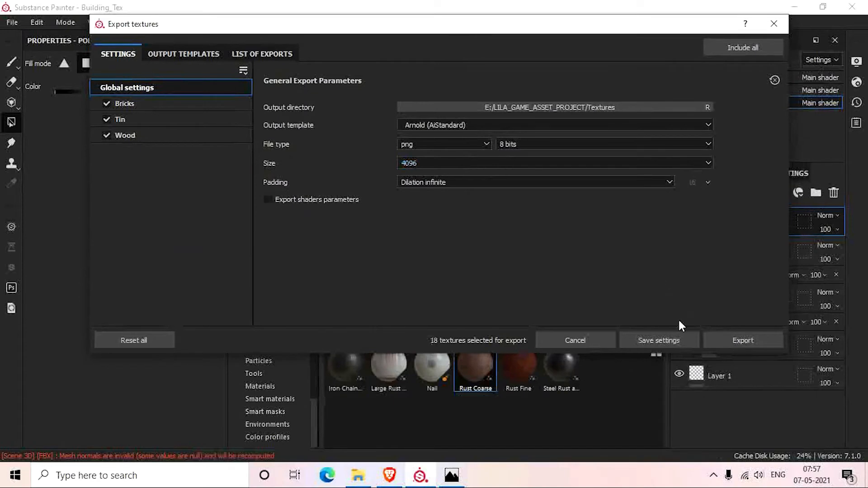
{"action": "left_click", "coordinate": [725, 338]}
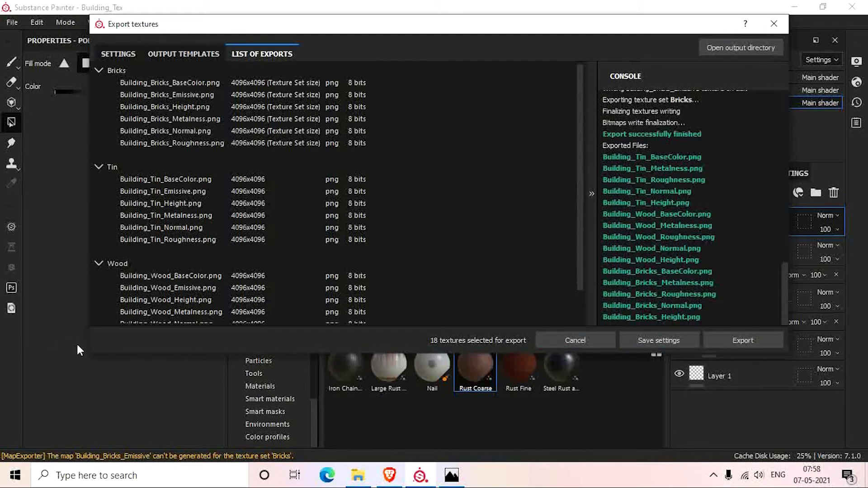
{"action": "left_click", "coordinate": [773, 23]}
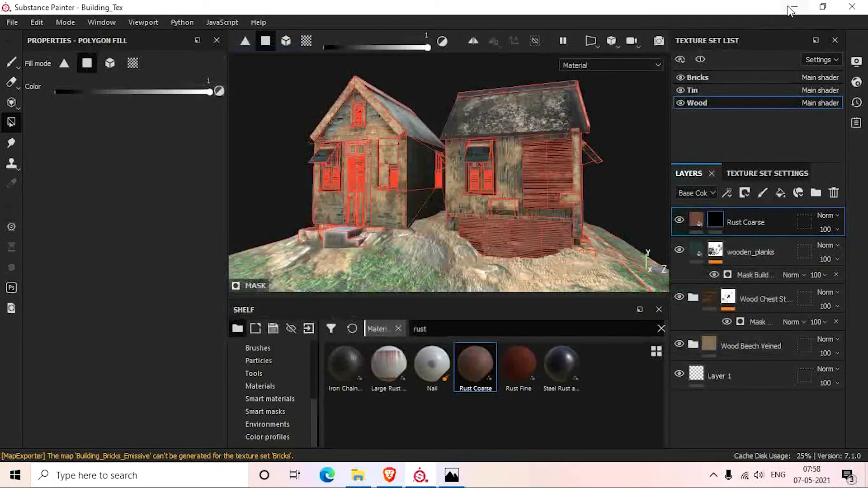
{"action": "left_click", "coordinate": [10, 24]}
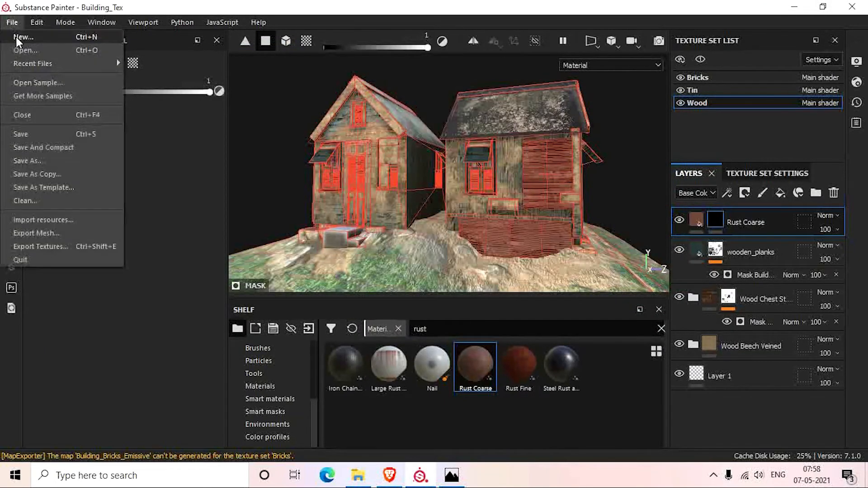
{"action": "left_click", "coordinate": [29, 134]}
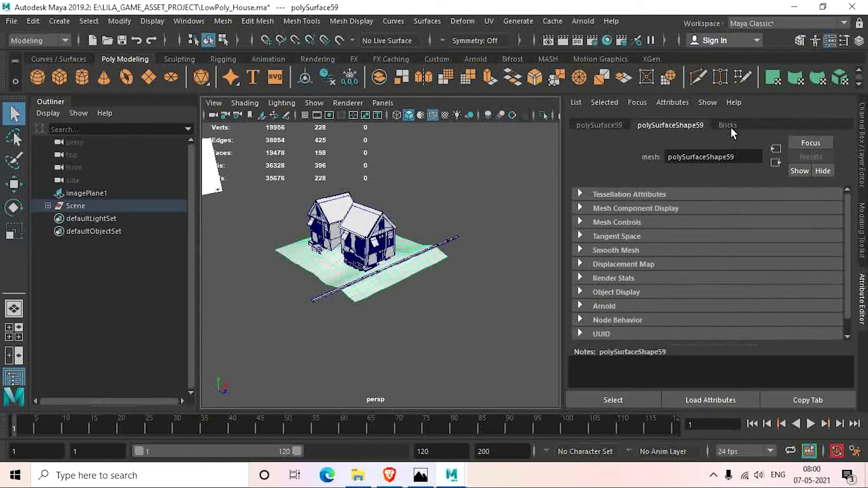
In Maya, connect a file texture to the base color of the ground's Bricks material.
{"action": "left_click", "coordinate": [729, 126]}
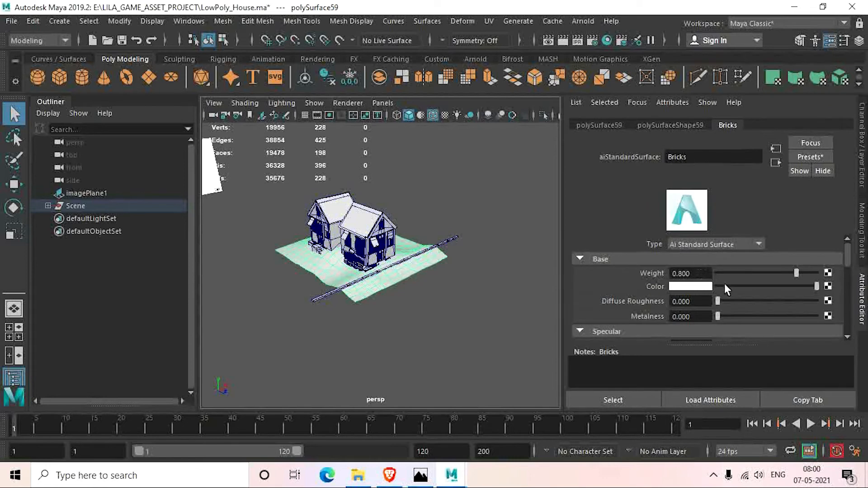
{"action": "left_click", "coordinate": [827, 286]}
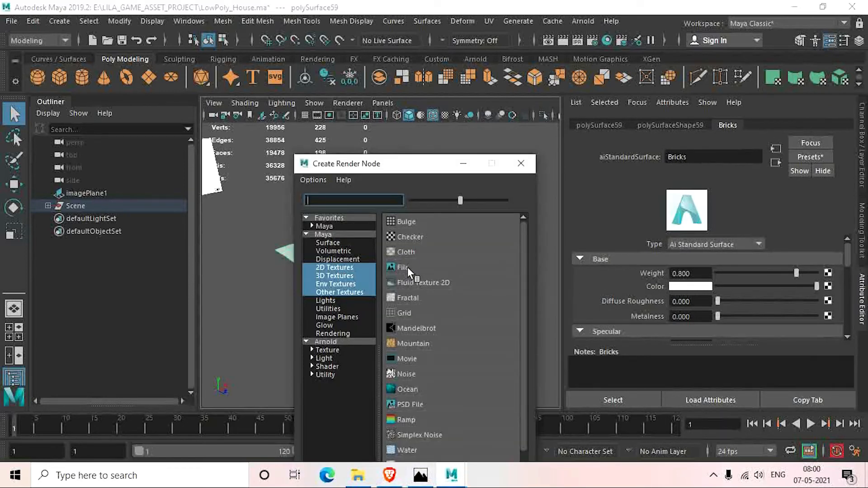
{"action": "left_click", "coordinate": [408, 268]}
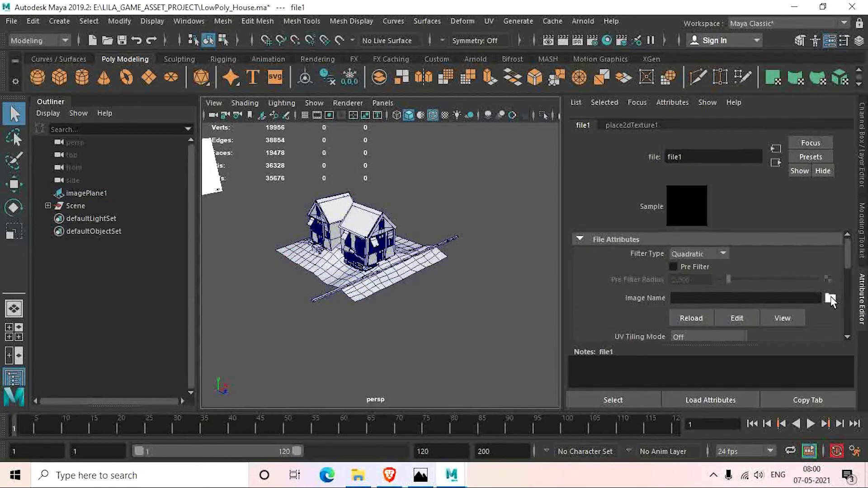
Load Building_Bricks_BaseColor.png from E:\LILA_GAME_ASSET_PROJECT\Textures as the base color image.
{"action": "left_click", "coordinate": [829, 297]}
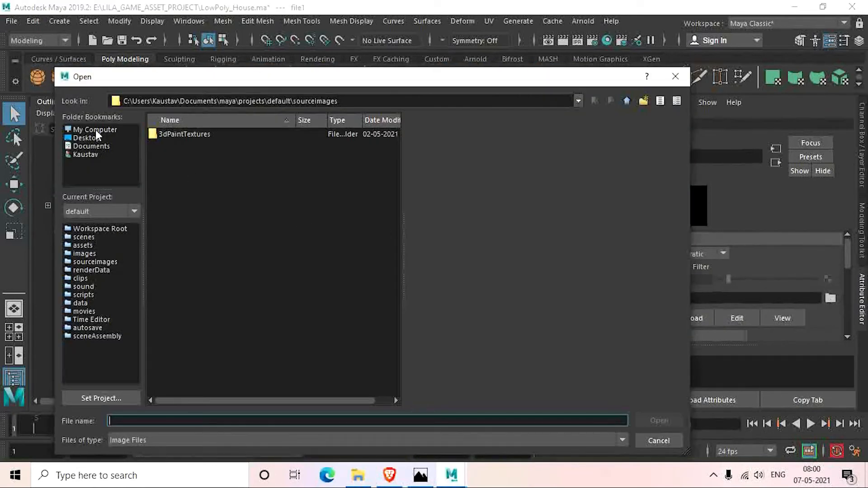
{"action": "left_click", "coordinate": [96, 129]}
{"action": "double_click", "coordinate": [182, 146]}
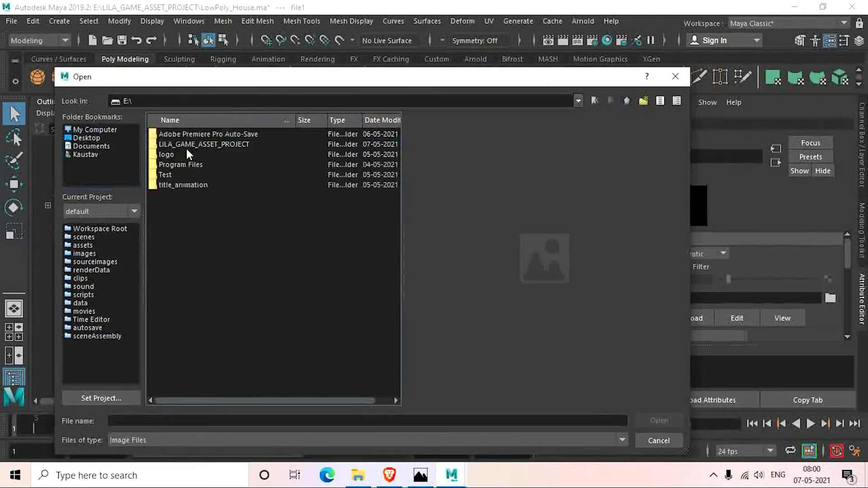
{"action": "double_click", "coordinate": [189, 144]}
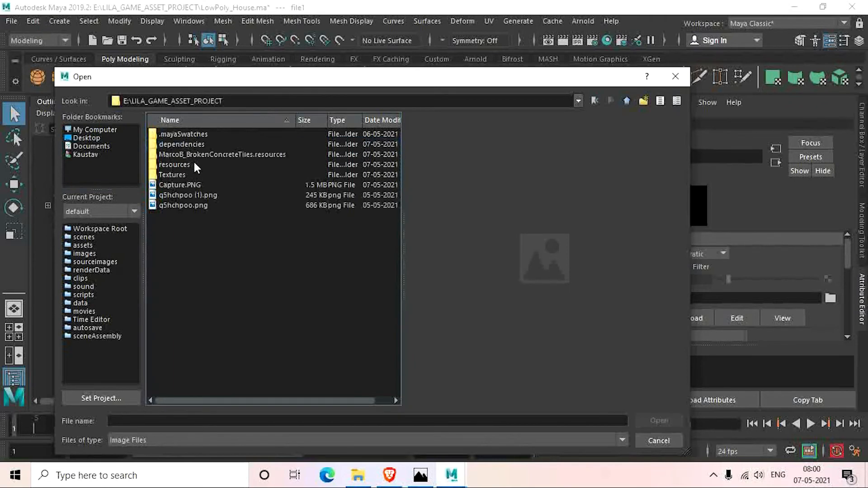
{"action": "double_click", "coordinate": [176, 175]}
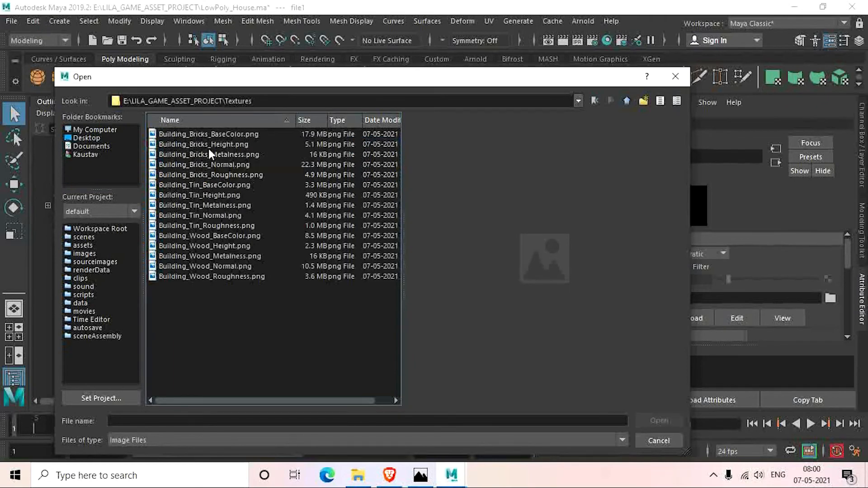
{"action": "left_click", "coordinate": [217, 135]}
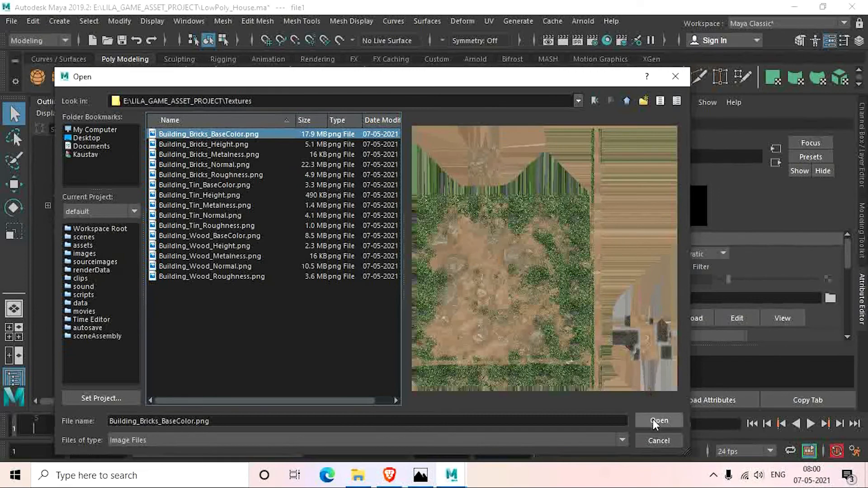
{"action": "left_click", "coordinate": [658, 421]}
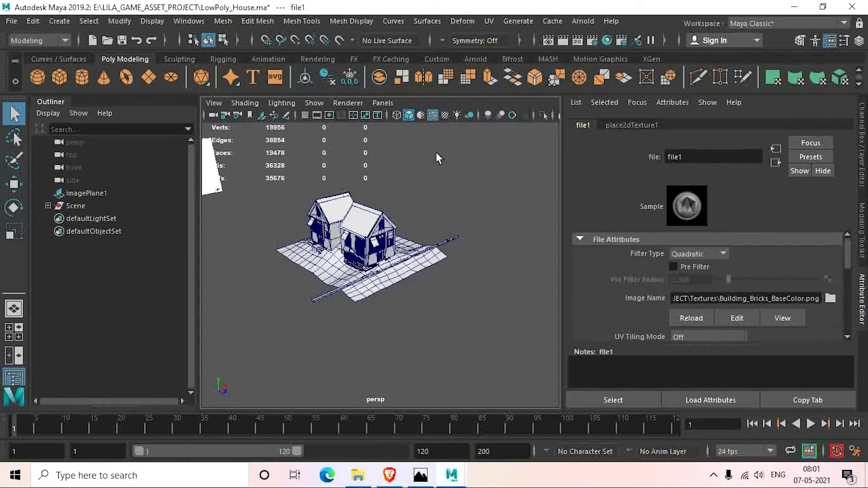
Turn on textured display in the perspective view and inspect the ground texture near the house up close.
{"action": "left_click", "coordinate": [443, 115]}
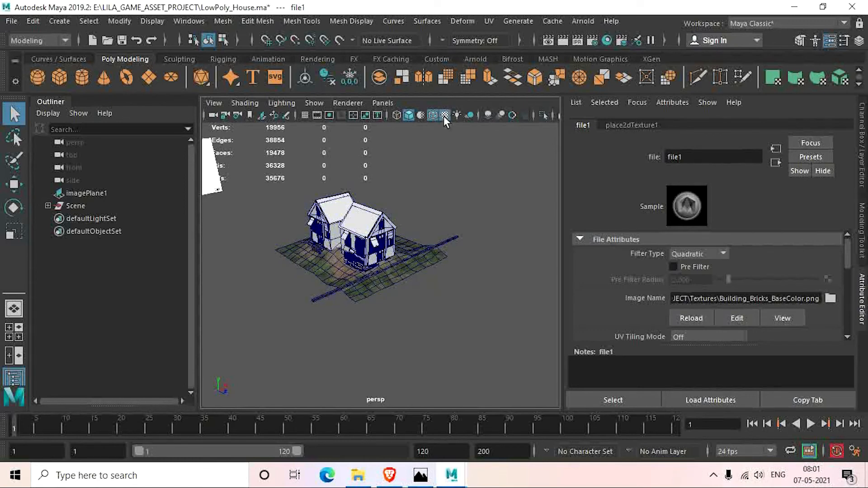
{"action": "scroll", "coordinate": [383, 298], "scroll_direction": "down", "scroll_amount": 8}
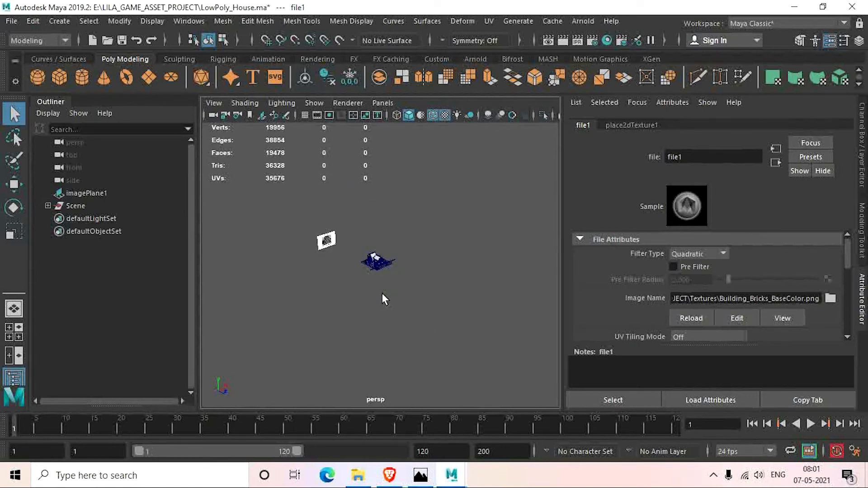
{"action": "scroll", "coordinate": [383, 296], "scroll_direction": "up", "scroll_amount": 10}
{"action": "middle_click_drag", "start_coordinate": [383, 294], "coordinate": [411, 301], "text": "alt"}
{"action": "left_click_drag", "start_coordinate": [411, 300], "coordinate": [386, 302], "text": "alt"}
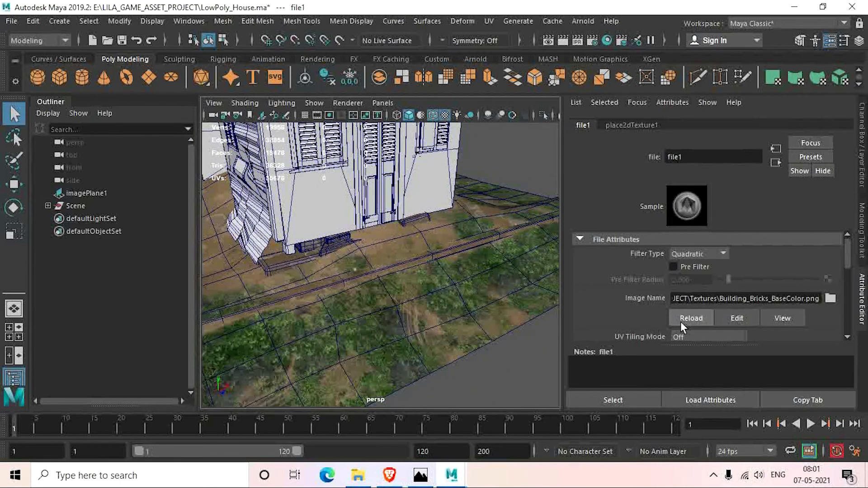
Connect a file texture to the Bricks material's metalness and load Building_Bricks_Metalness.png into it.
{"action": "left_click", "coordinate": [395, 311]}
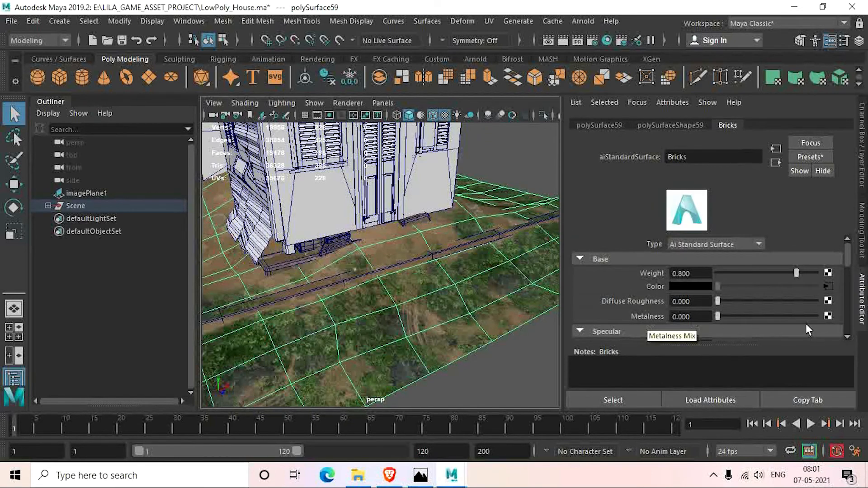
{"action": "left_click", "coordinate": [827, 317]}
{"action": "left_click", "coordinate": [421, 262]}
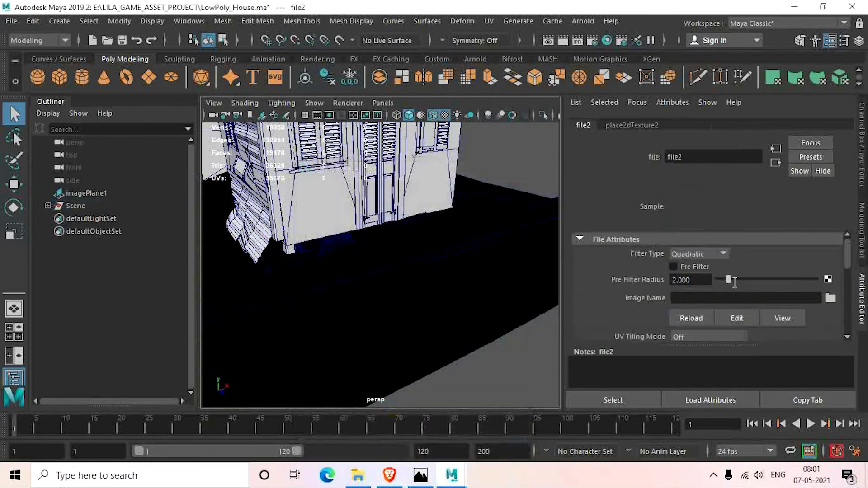
{"action": "left_click", "coordinate": [831, 298]}
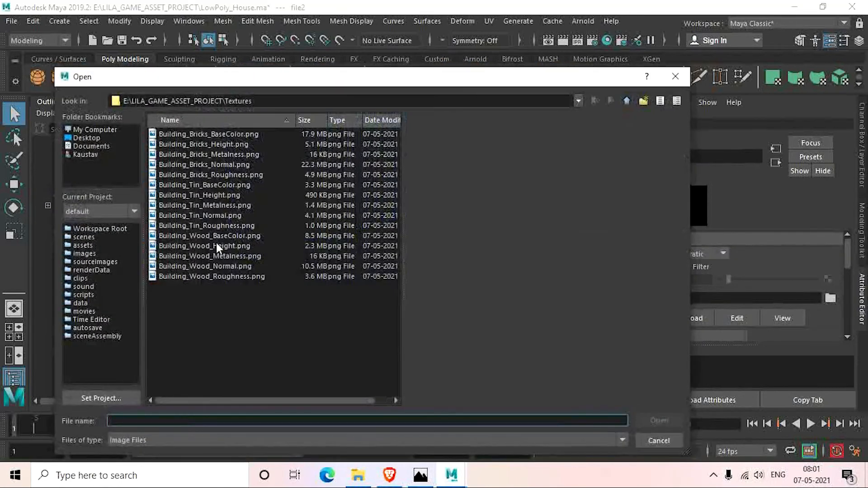
{"action": "left_click", "coordinate": [221, 154]}
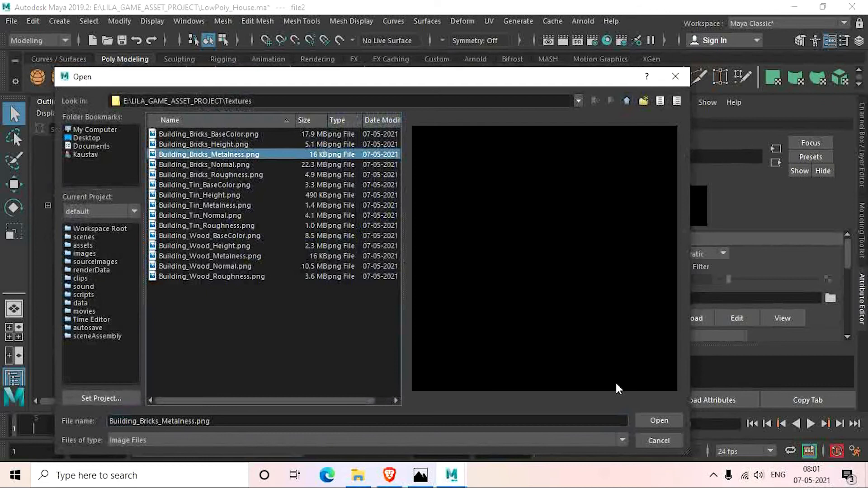
{"action": "left_click", "coordinate": [653, 419]}
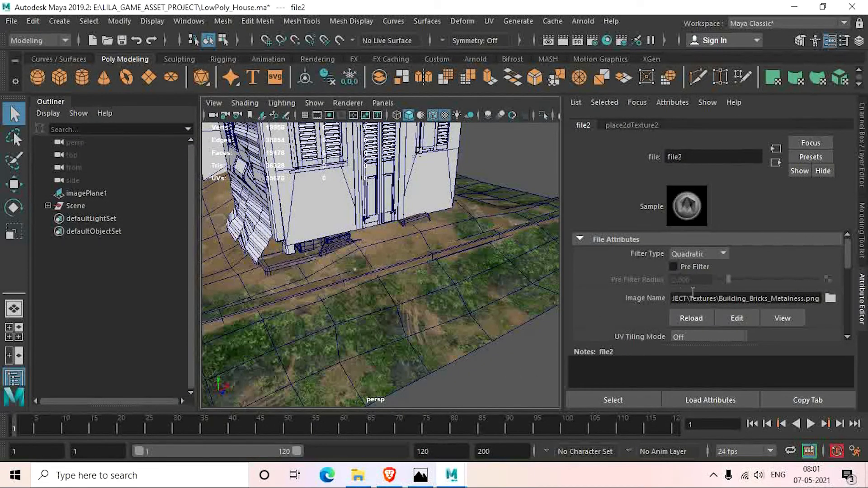
Set the metalness texture's color space to Raw and enable Alpha Is Luminance.
{"action": "scroll", "coordinate": [707, 294], "scroll_direction": "down", "scroll_amount": 3}
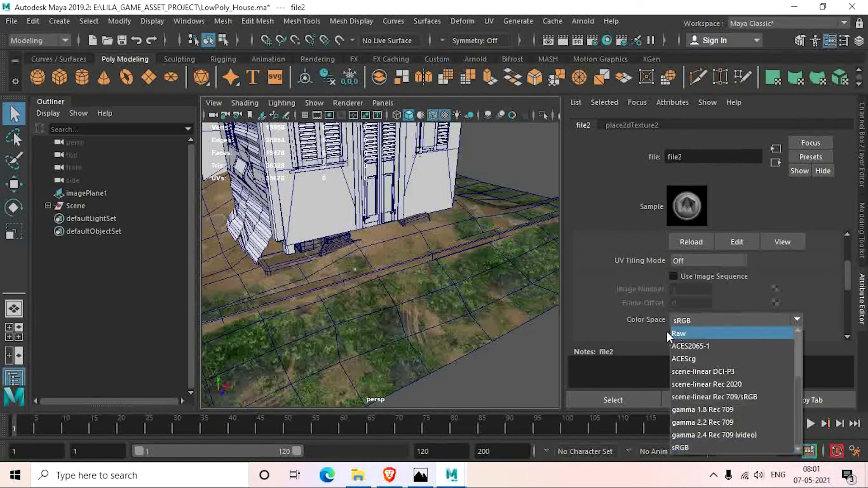
{"action": "left_click", "coordinate": [690, 332]}
{"action": "scroll", "coordinate": [723, 302], "scroll_direction": "down", "scroll_amount": 5}
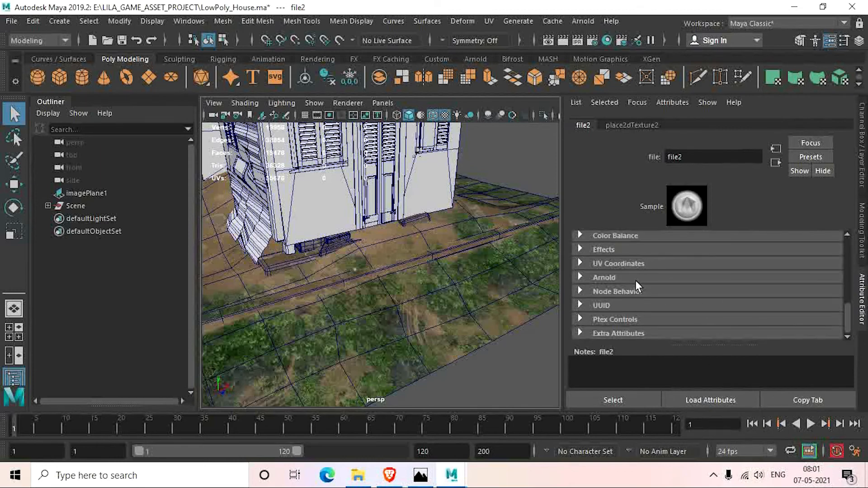
{"action": "left_click", "coordinate": [606, 238]}
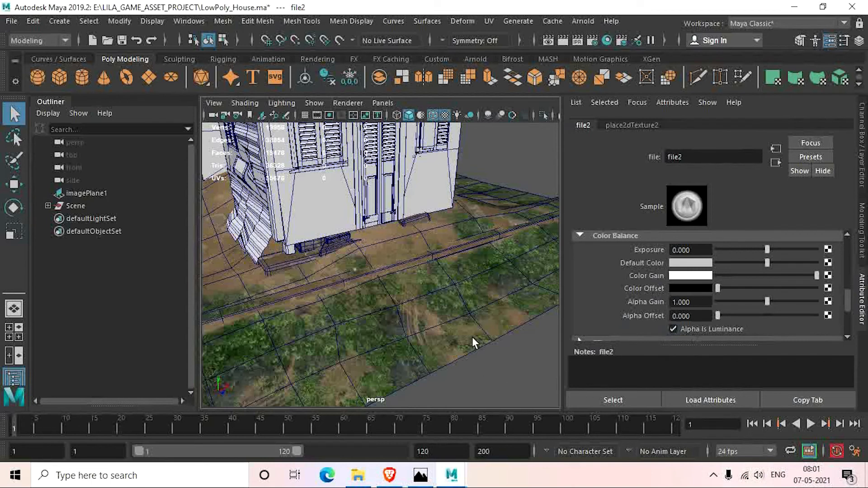
Connect a file texture to the Bricks material's specular roughness and load Building_Bricks_Roughness.png into it.
{"action": "left_click", "coordinate": [466, 322]}
{"action": "scroll", "coordinate": [722, 286], "scroll_direction": "down", "scroll_amount": 4}
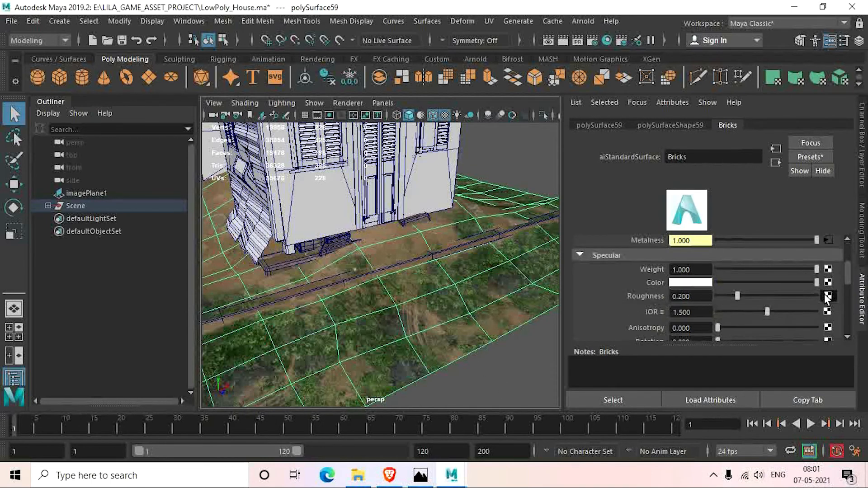
{"action": "left_click", "coordinate": [827, 295]}
{"action": "left_click", "coordinate": [406, 268]}
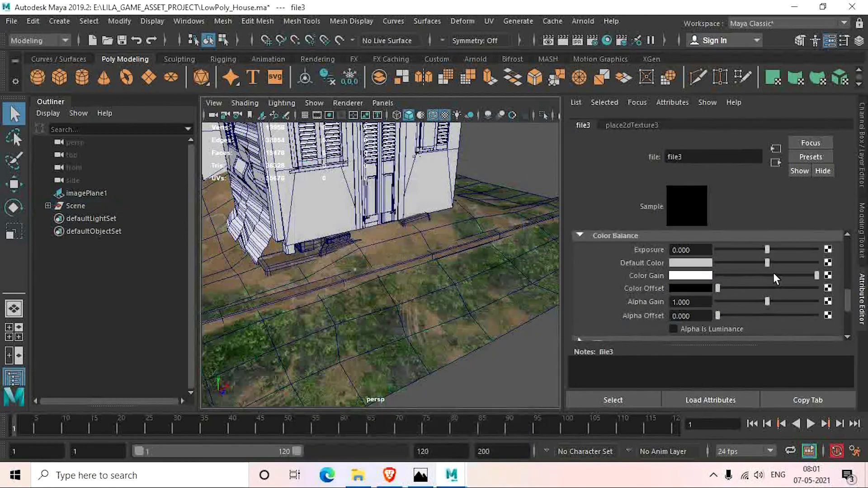
{"action": "scroll", "coordinate": [756, 275], "scroll_direction": "up", "scroll_amount": 5}
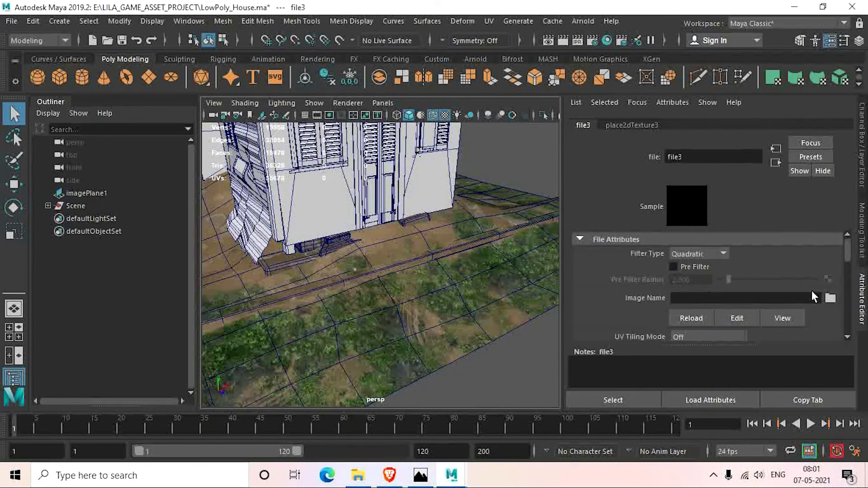
{"action": "left_click", "coordinate": [831, 299]}
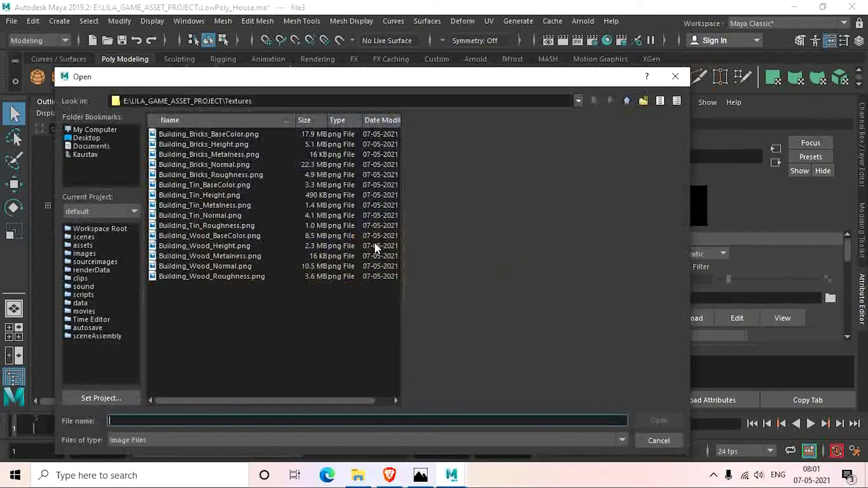
{"action": "left_click", "coordinate": [227, 176]}
{"action": "left_click", "coordinate": [663, 416]}
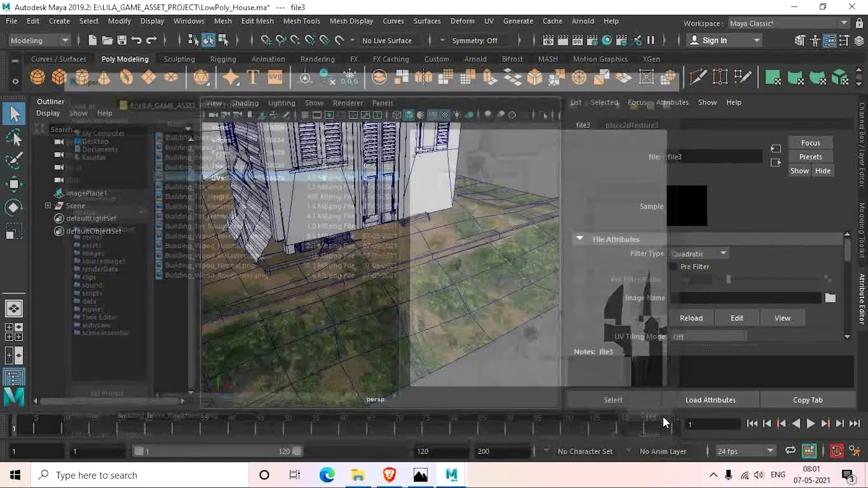
Set the color space of the Bricks roughness texture to Raw.
{"action": "scroll", "coordinate": [709, 320], "scroll_direction": "down", "scroll_amount": 3}
{"action": "scroll", "coordinate": [710, 319], "scroll_direction": "down", "scroll_amount": 2}
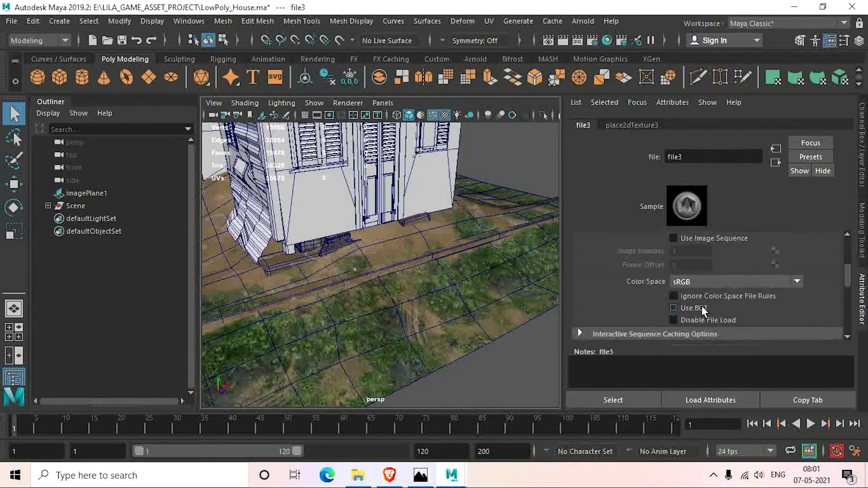
{"action": "left_click", "coordinate": [697, 283]}
{"action": "left_click", "coordinate": [695, 291]}
{"action": "scroll", "coordinate": [695, 293], "scroll_direction": "down", "scroll_amount": 5}
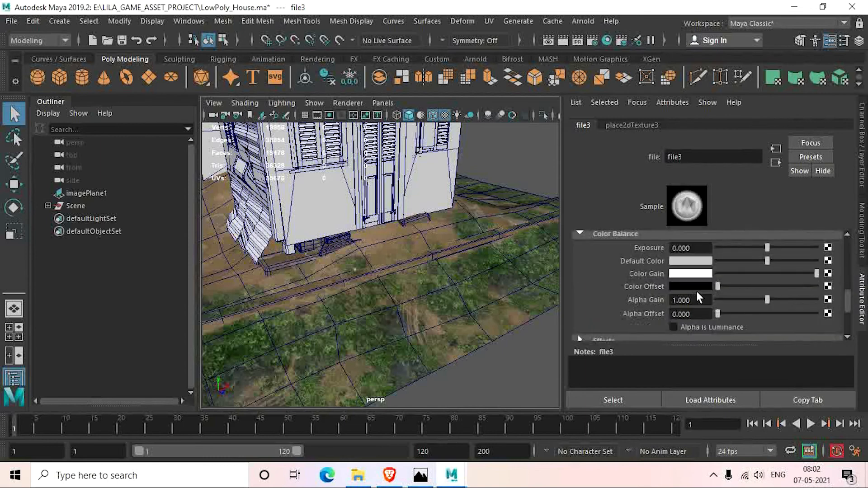
Reselect the ground mesh and start adding a texture to the Bricks material's bump mapping in its geometry attributes.
{"action": "left_click", "coordinate": [418, 307]}
{"action": "scroll", "coordinate": [694, 297], "scroll_direction": "down", "scroll_amount": 6}
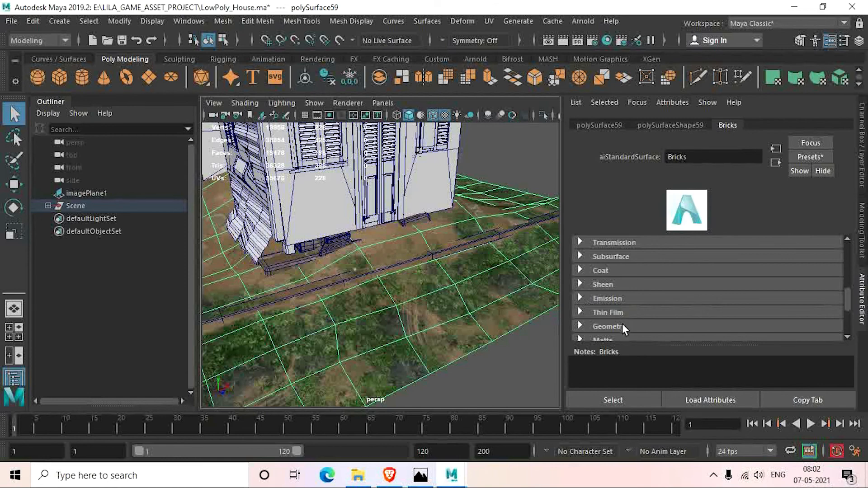
{"action": "left_click", "coordinate": [622, 323]}
{"action": "scroll", "coordinate": [647, 298], "scroll_direction": "down", "scroll_amount": 3}
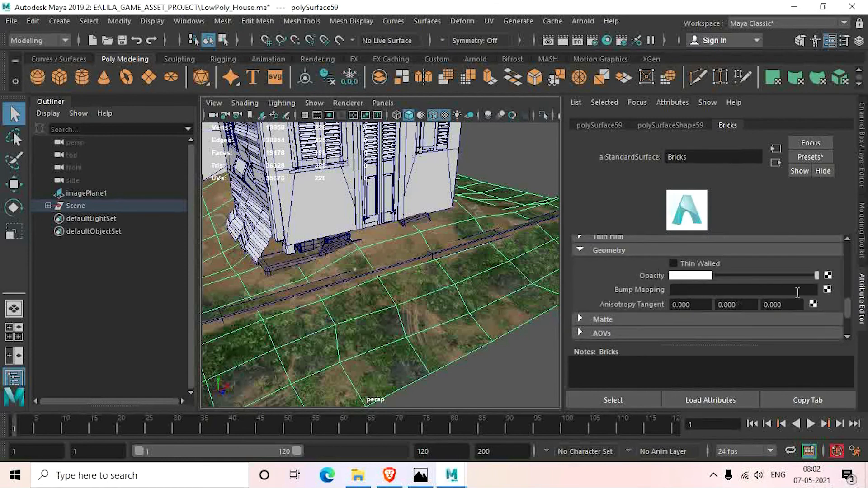
{"action": "left_click", "coordinate": [827, 290]}
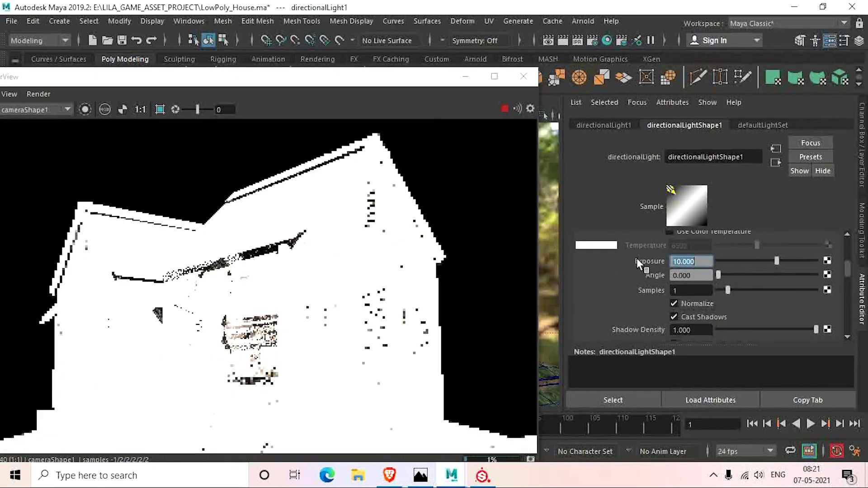
Set the directional light's exposure to 2 and its angle to 45.
{"action": "type", "text": "2"}
{"action": "key", "text": "Return"}
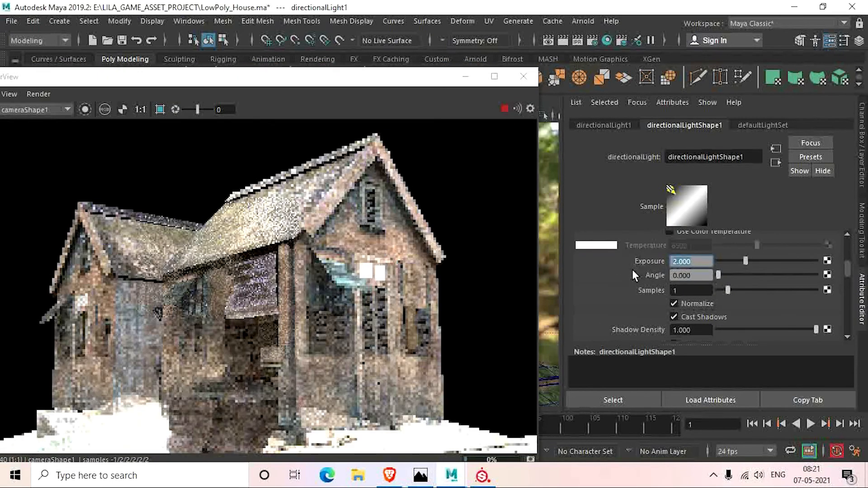
{"action": "scroll", "coordinate": [379, 326], "scroll_direction": "up", "scroll_amount": 3}
{"action": "scroll", "coordinate": [380, 327], "scroll_direction": "down", "scroll_amount": 3}
{"action": "left_click_drag", "start_coordinate": [718, 275], "coordinate": [742, 274]}
{"action": "double_click", "coordinate": [691, 275]}
{"action": "type", "text": "45"}
{"action": "key", "text": "Return"}
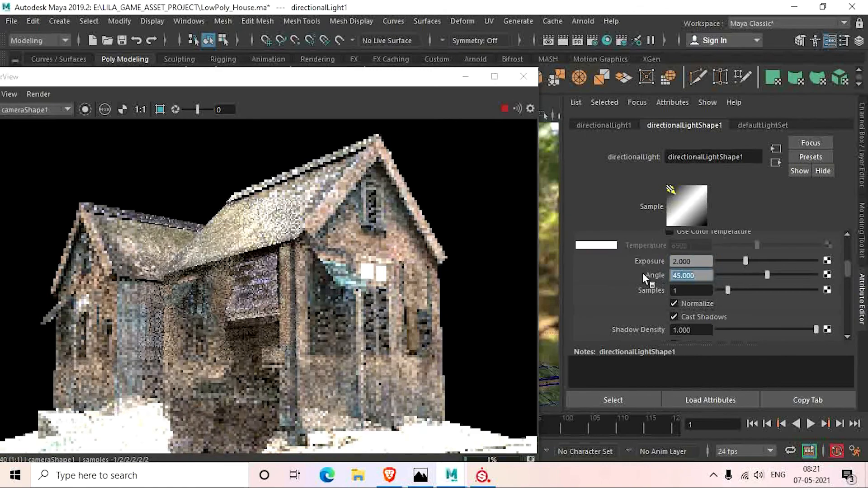
Hide the sky dome light and check the house render lit by the directional light alone.
{"action": "scroll", "coordinate": [378, 280], "scroll_direction": "up", "scroll_amount": 4}
{"action": "scroll", "coordinate": [378, 281], "scroll_direction": "down", "scroll_amount": 5}
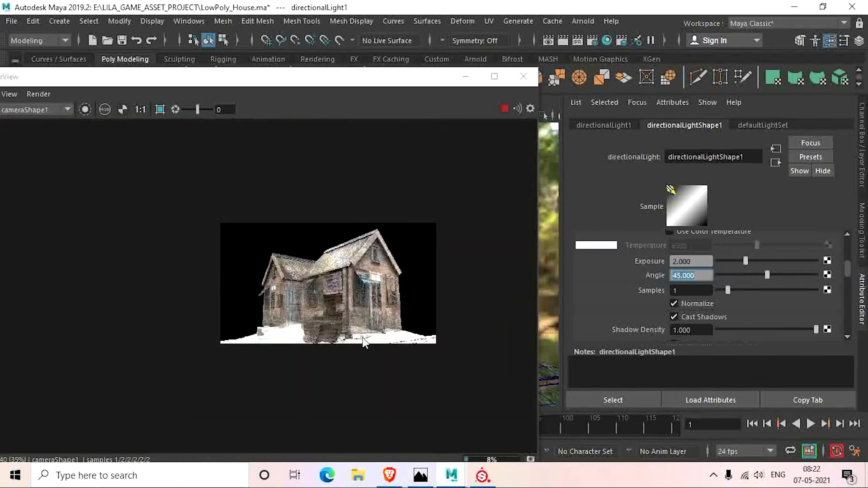
{"action": "scroll", "coordinate": [361, 343], "scroll_direction": "up", "scroll_amount": 2}
{"action": "key", "text": "ctrl+h"}
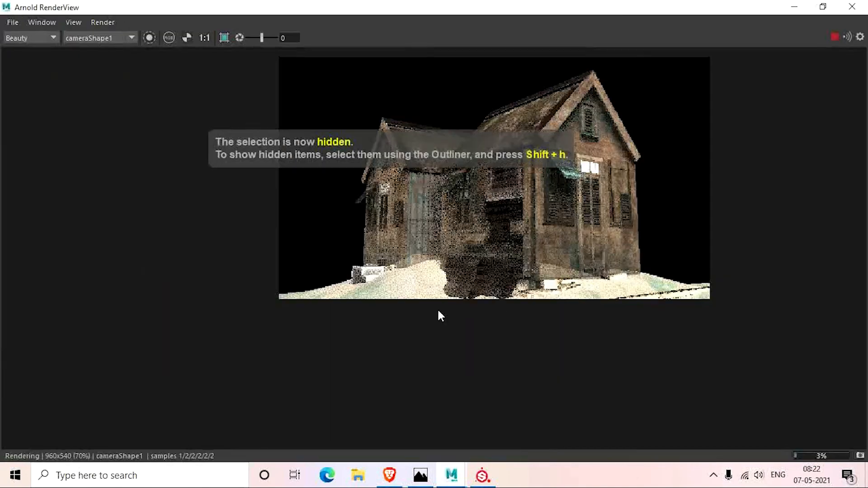
{"action": "scroll", "coordinate": [438, 312], "scroll_direction": "up", "scroll_amount": 3}
{"action": "scroll", "coordinate": [530, 310], "scroll_direction": "down", "scroll_amount": 1}
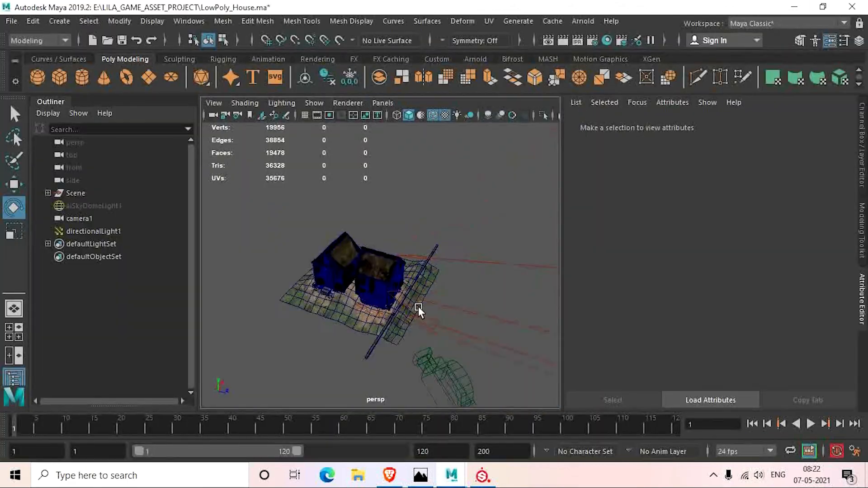
Place copies of the ground mesh against both ends of the original ground patch.
{"action": "left_click", "coordinate": [416, 306]}
{"action": "left_click_drag", "start_coordinate": [359, 339], "coordinate": [365, 199]}
{"action": "left_click_drag", "start_coordinate": [407, 235], "coordinate": [353, 238], "text": "alt"}
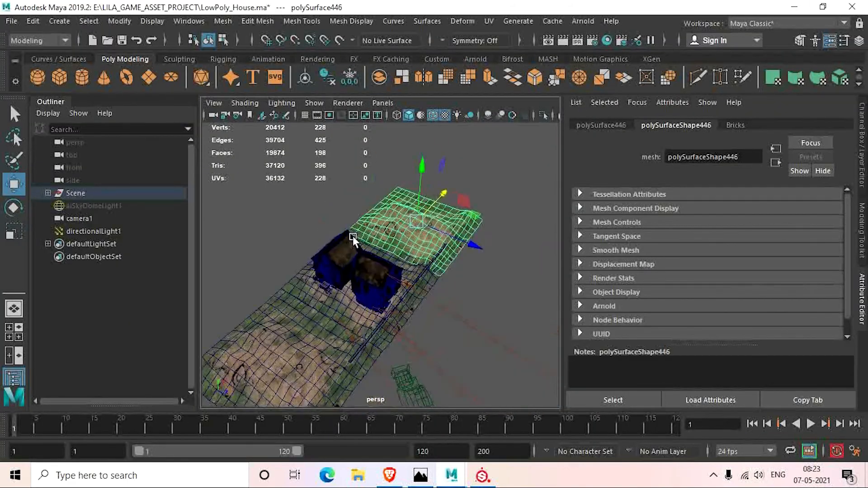
Duplicate the row of three ground patches twice, placing one copy in front of the house and one behind it.
{"action": "left_click", "coordinate": [308, 361], "text": "shift"}
{"action": "left_click", "coordinate": [375, 328], "text": "shift"}
{"action": "key", "text": "ctrl+d"}
{"action": "left_click_drag", "start_coordinate": [382, 317], "coordinate": [511, 342]}
{"action": "key", "text": "ctrl+d"}
{"action": "left_click_drag", "start_coordinate": [516, 303], "coordinate": [291, 239]}
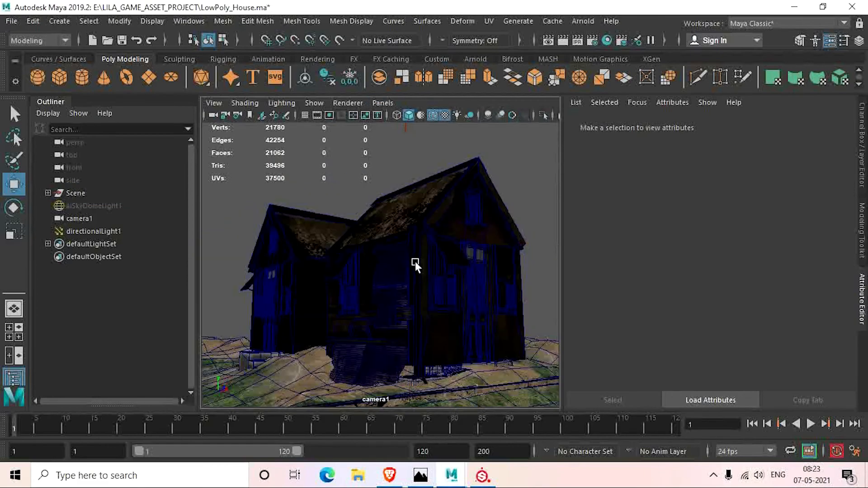
Render the camera1 view in Arnold RenderView and inspect the house with the extended ground.
{"action": "mouse_move", "coordinate": [412, 262]}
{"action": "left_mouse_down", "text": "alt"}
{"action": "mouse_move", "coordinate": [397, 262]}
{"action": "mouse_move", "coordinate": [409, 265]}
{"action": "left_mouse_up", "text": "alt"}
{"action": "left_click", "coordinate": [583, 21]}
{"action": "left_click", "coordinate": [601, 37]}
{"action": "left_click", "coordinate": [834, 37]}
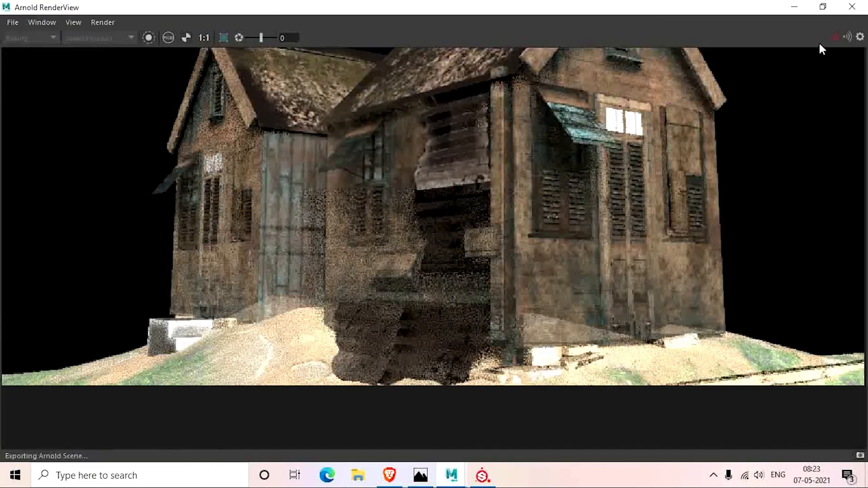
{"action": "scroll", "coordinate": [500, 183], "scroll_direction": "down", "scroll_amount": 4}
{"action": "key", "text": "f"}
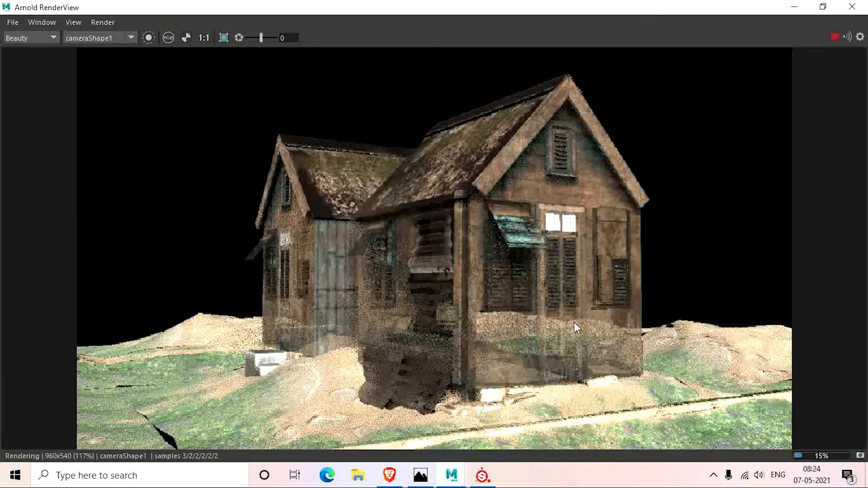
{"action": "scroll", "coordinate": [517, 337], "scroll_direction": "up", "scroll_amount": 2}
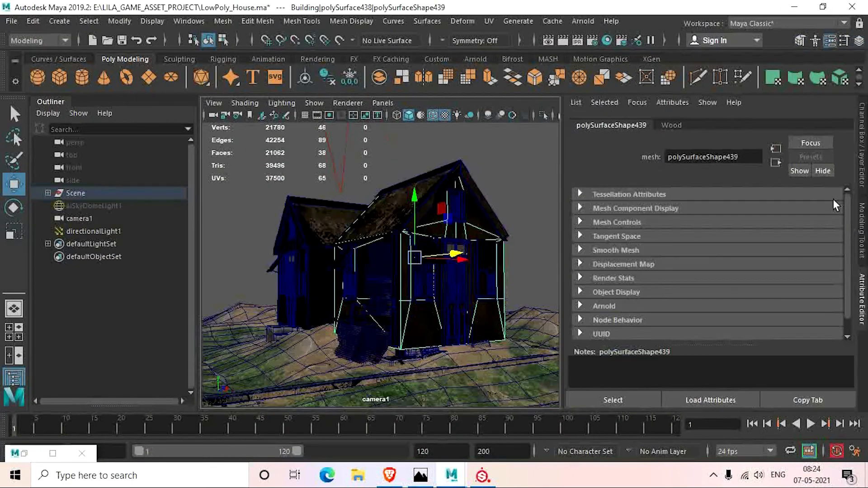
Break the texture connection on the Wood material's metalness, check the render and close the render view.
{"action": "left_click", "coordinate": [667, 128]}
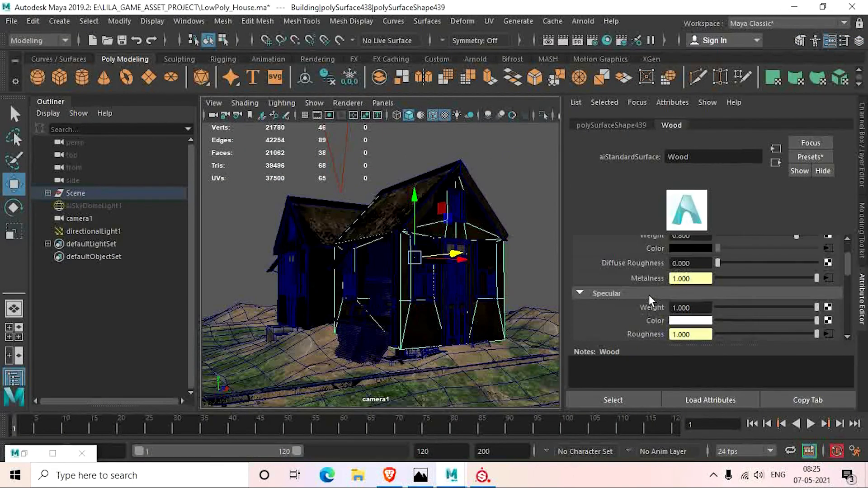
{"action": "right_click", "coordinate": [649, 276]}
{"action": "left_click", "coordinate": [668, 307]}
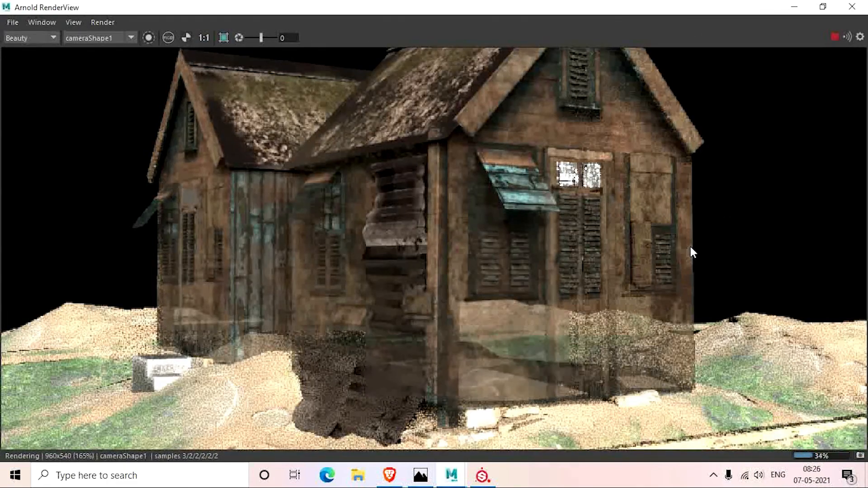
{"action": "left_click", "coordinate": [851, 8]}
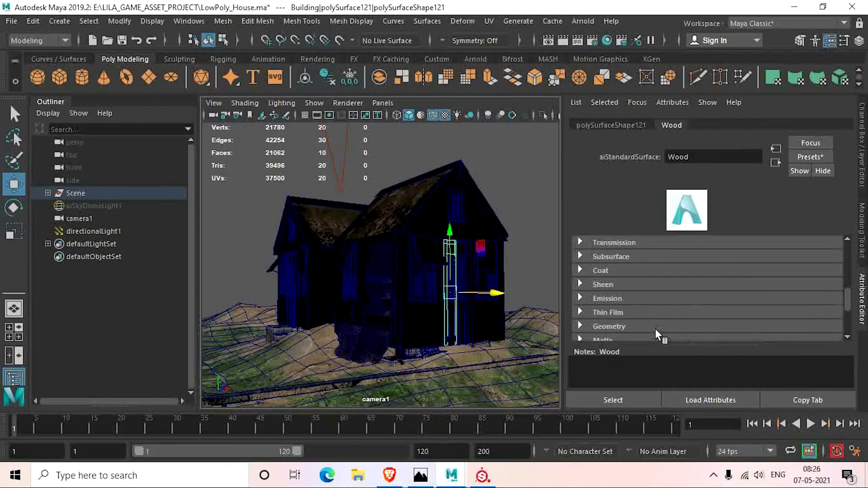